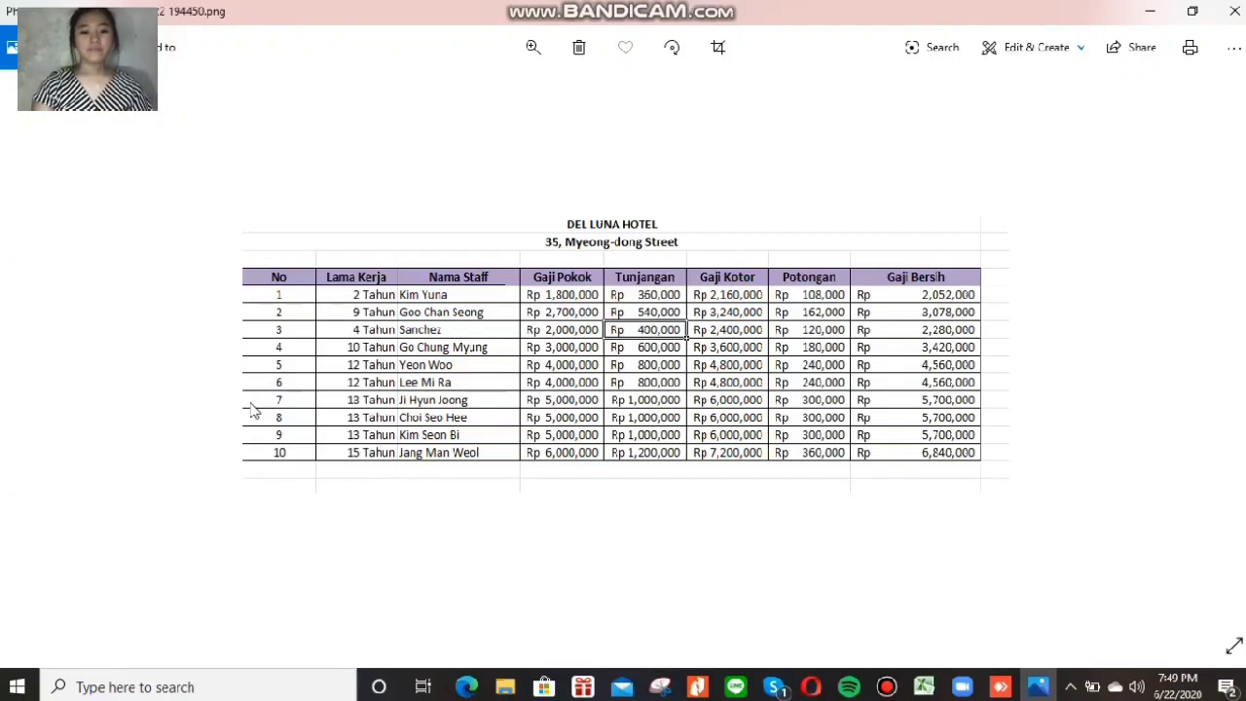
pyautogui.press('Right')
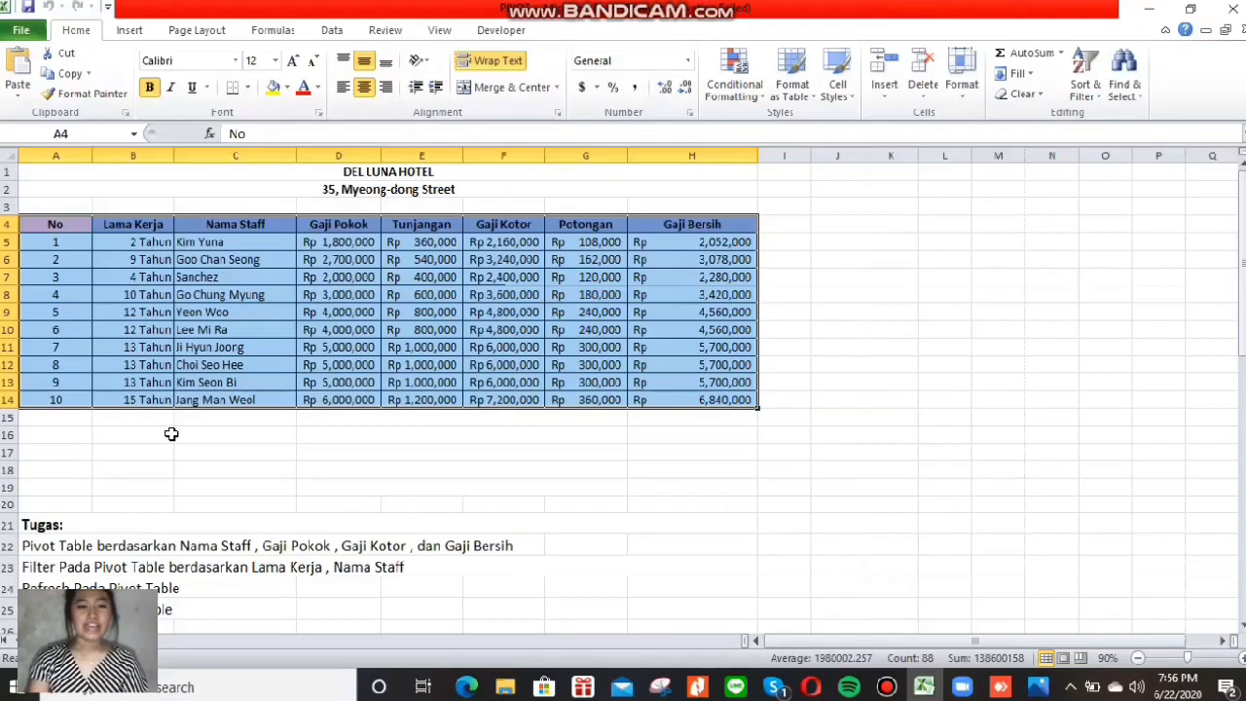
# Create a PivotTable on a new worksheet from the hotel salary table in A4:H14.
pyautogui.click(224, 468)
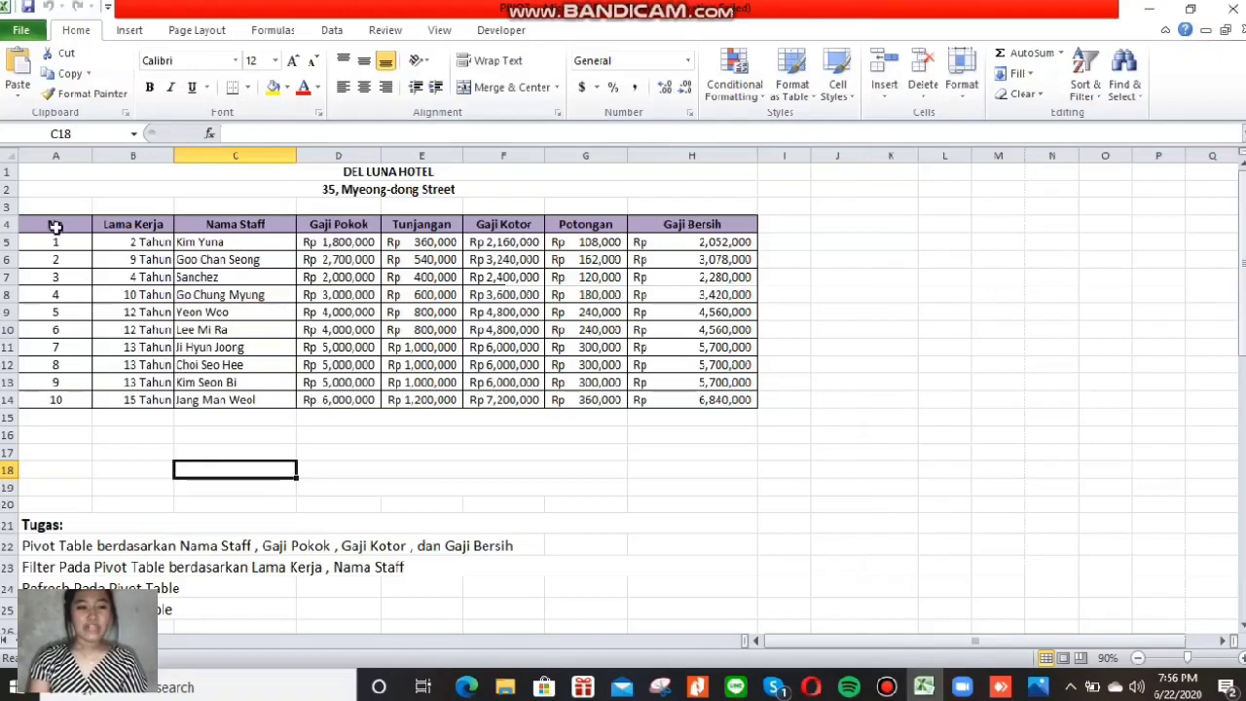
pyautogui.moveTo(55, 223); pyautogui.dragTo(660, 394)
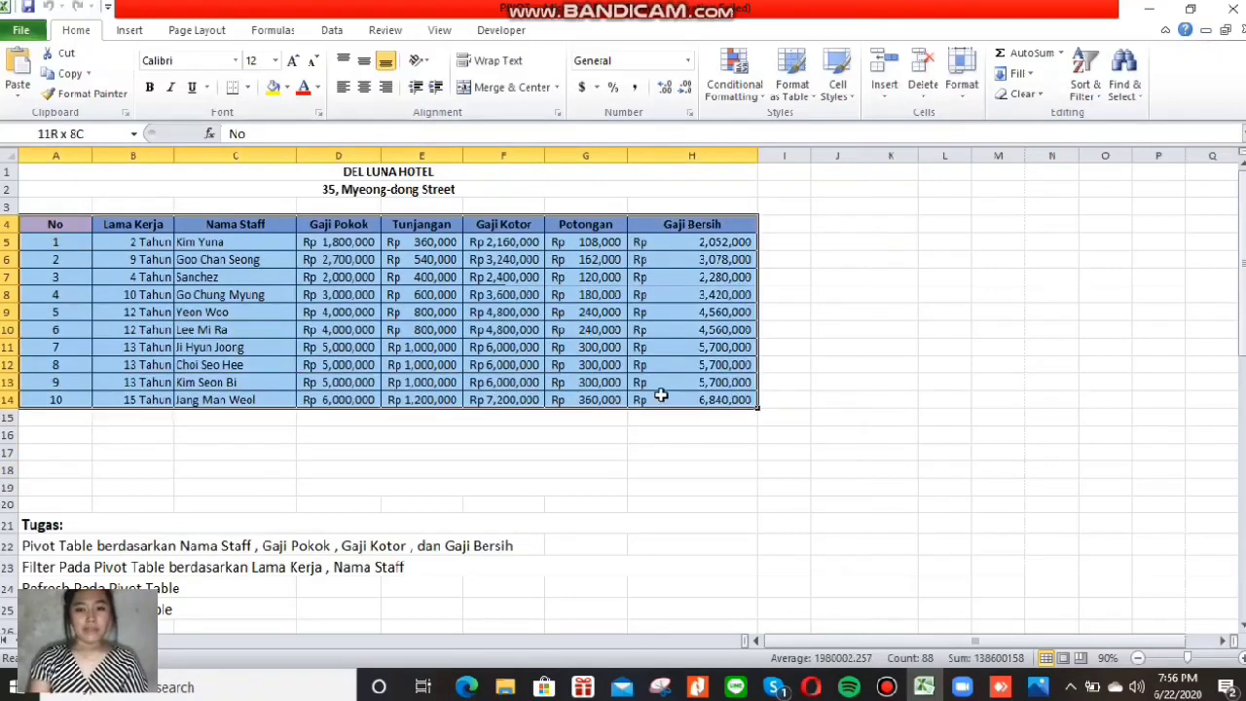
pyautogui.click(134, 35)
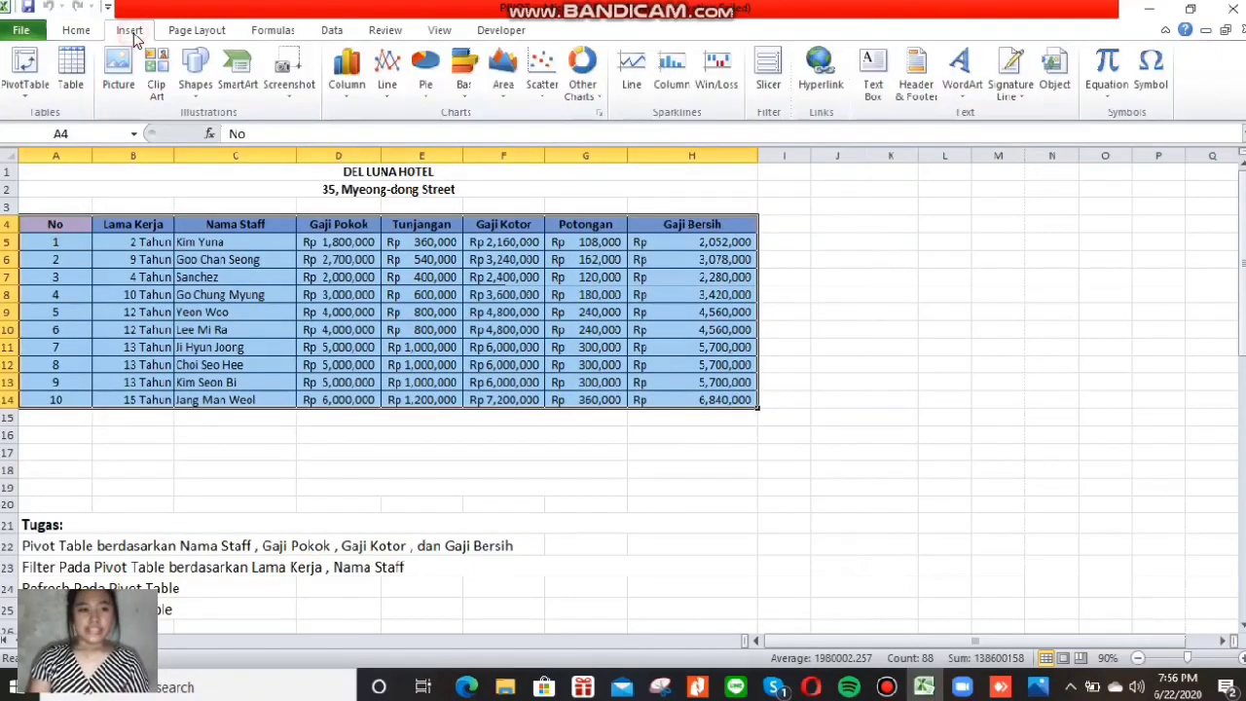
pyautogui.click(37, 89)
pyautogui.click(51, 117)
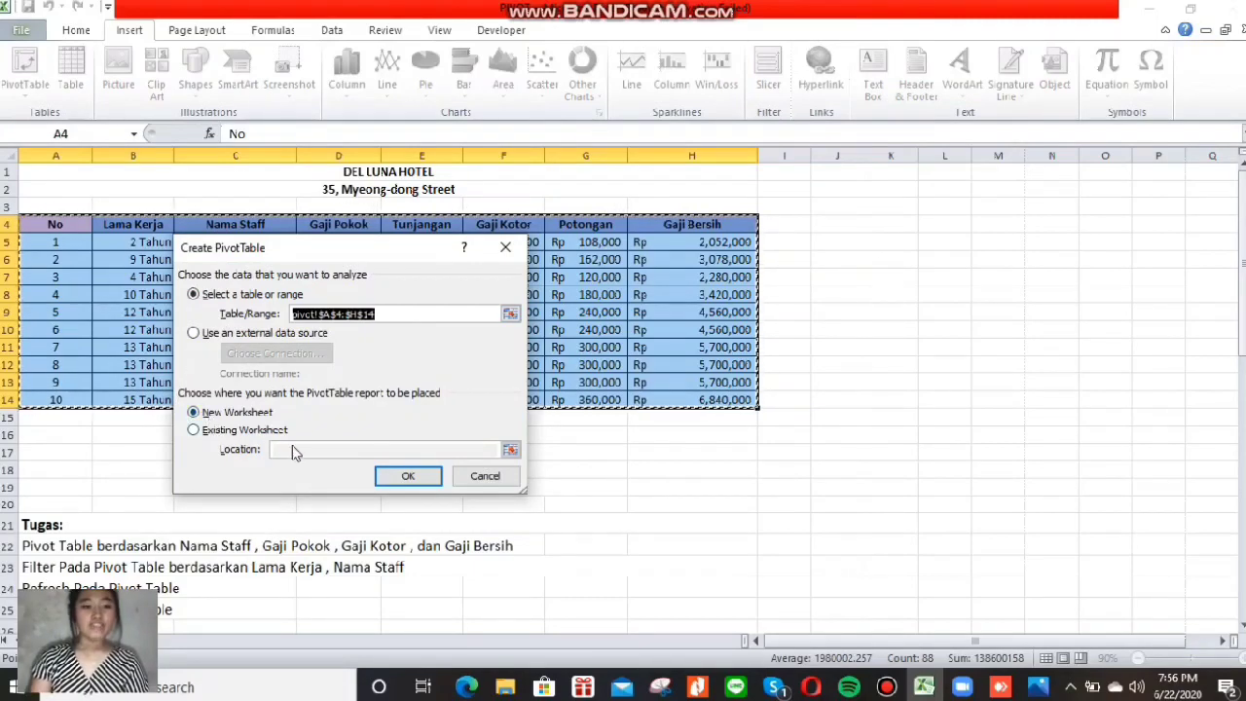
pyautogui.click(416, 483)
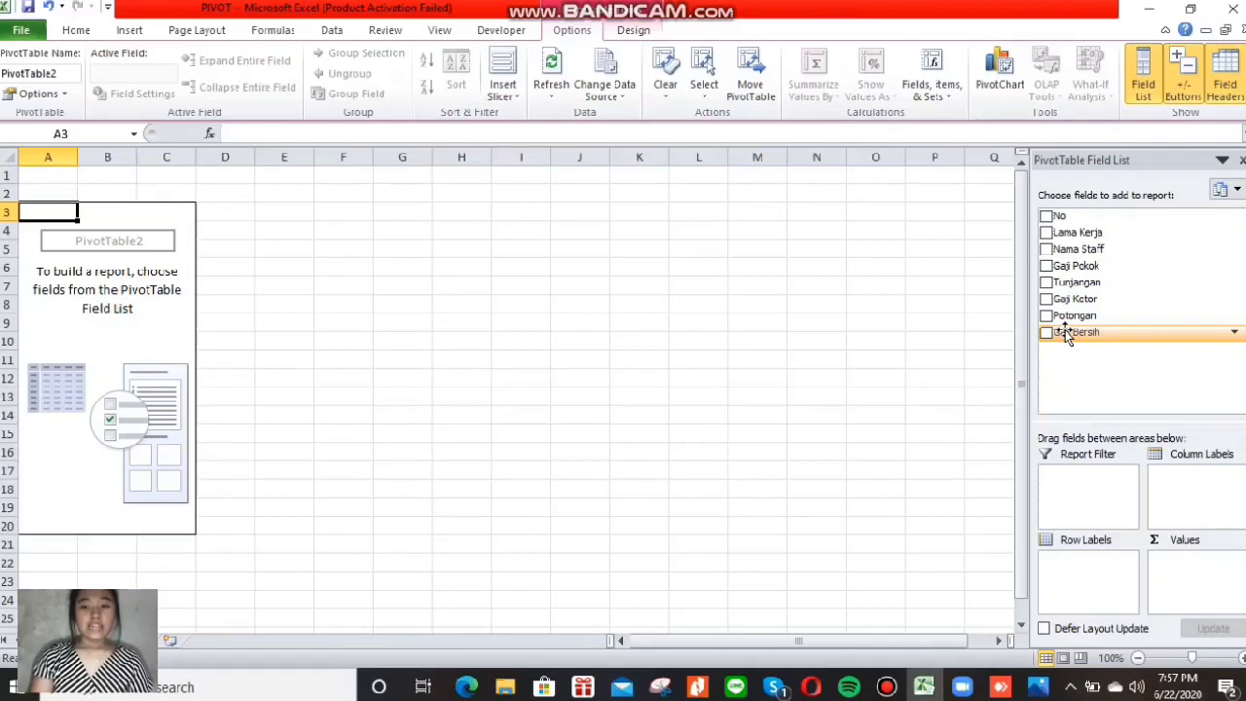
# Add Nama Staff, Gaji Pokok, Gaji Kotor and Gaji Bersih to the PivotTable and sort its row labels A to Z.
pyautogui.click(1047, 250)
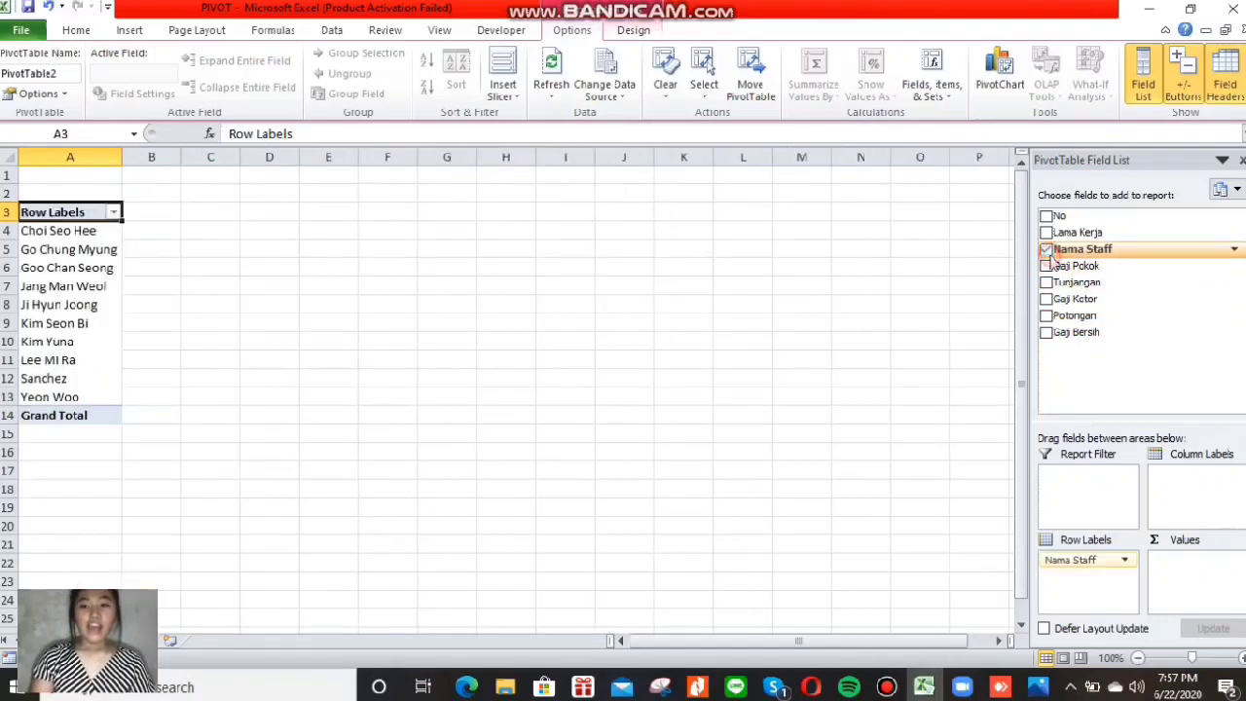
pyautogui.click(1047, 267)
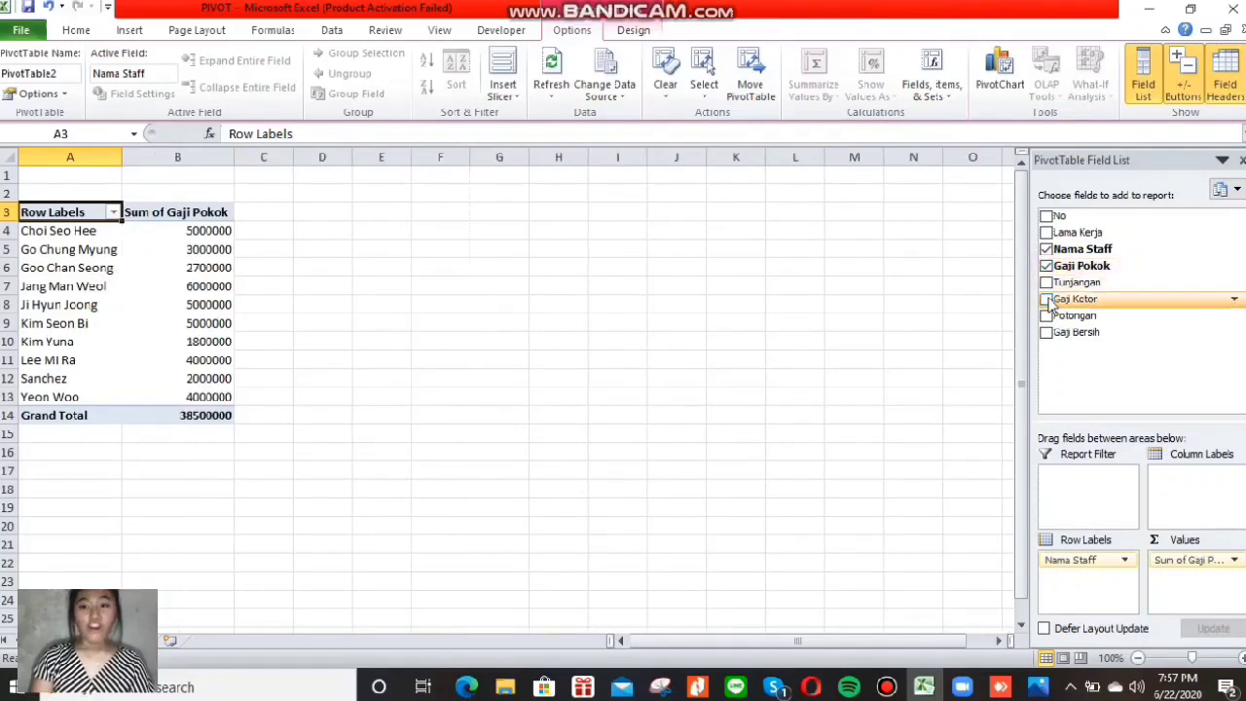
pyautogui.click(1046, 300)
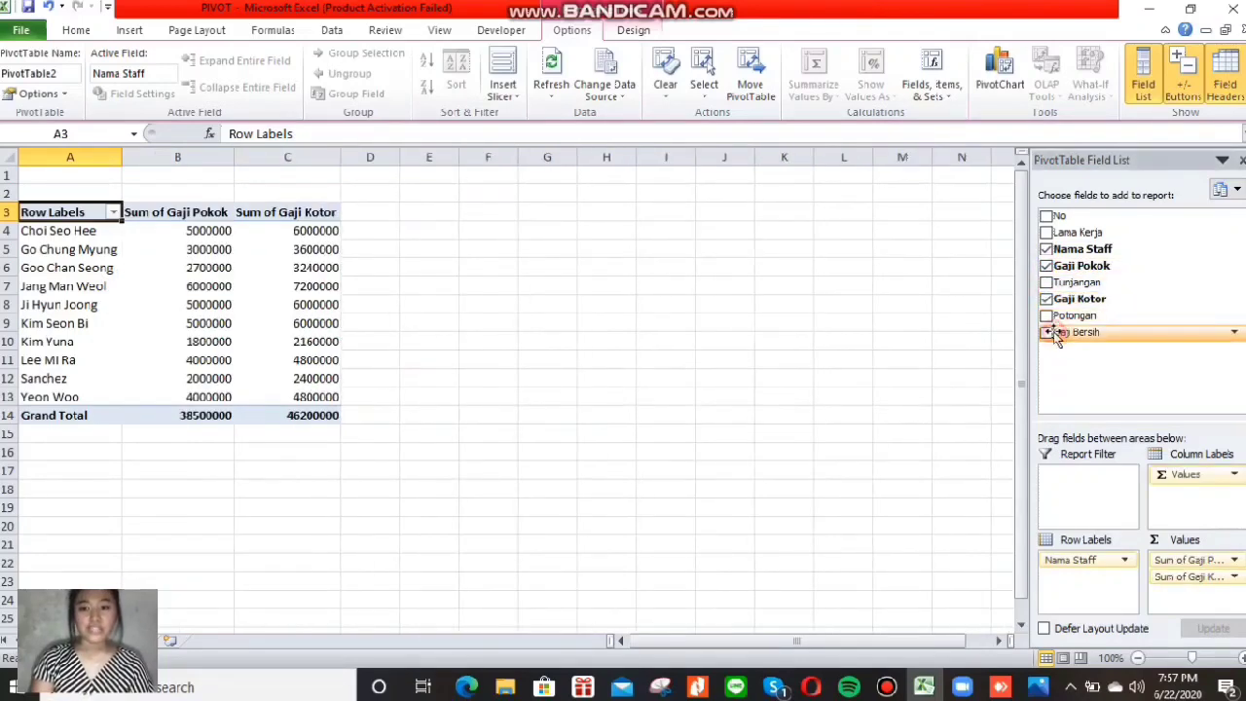
pyautogui.click(1049, 333)
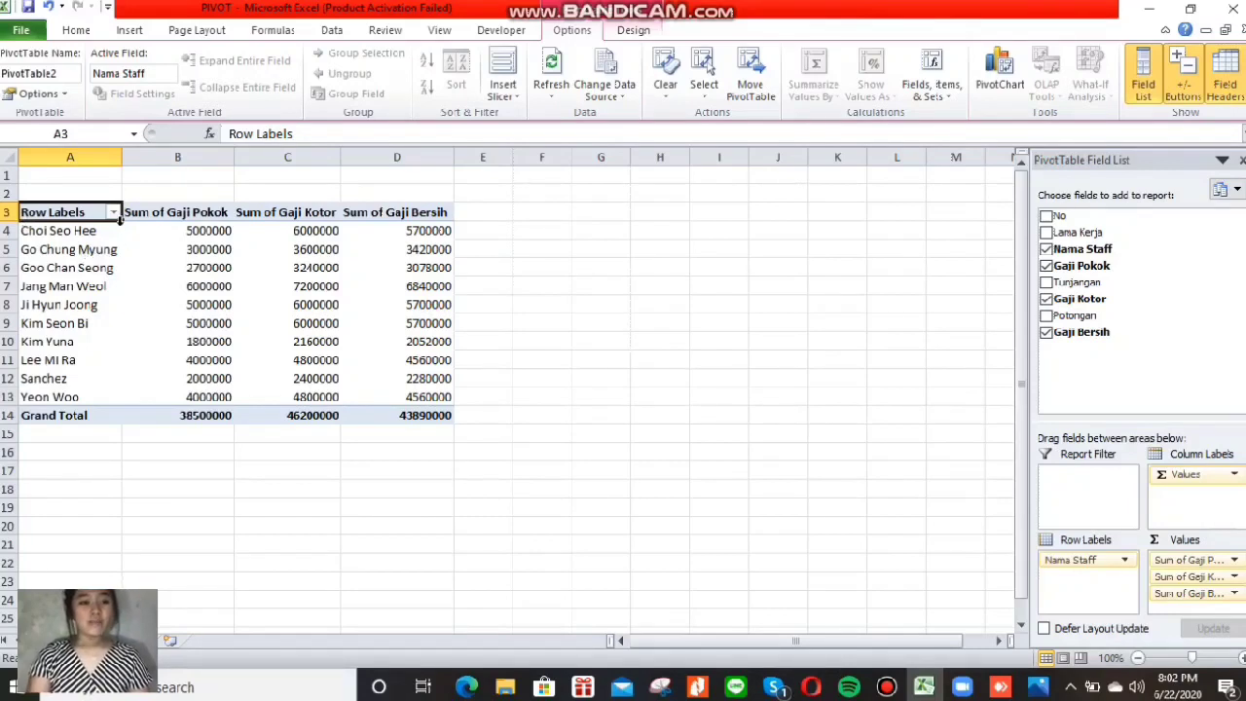
pyautogui.click(114, 213)
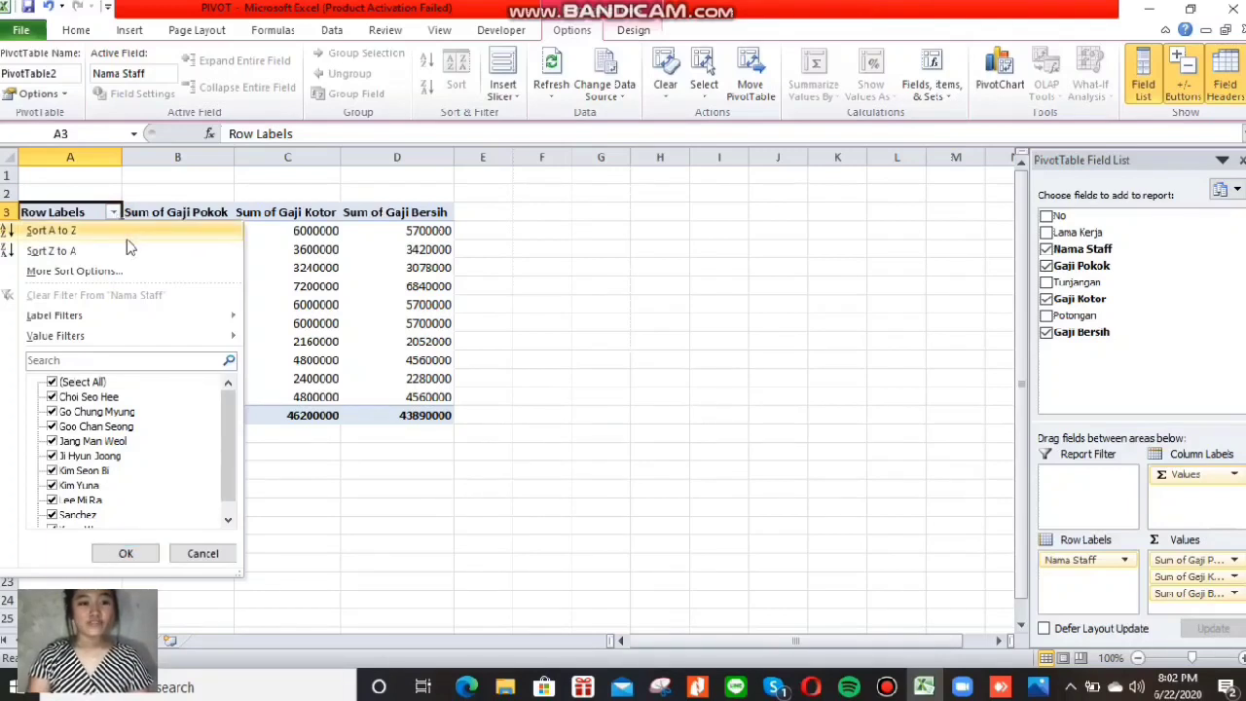
pyautogui.click(125, 235)
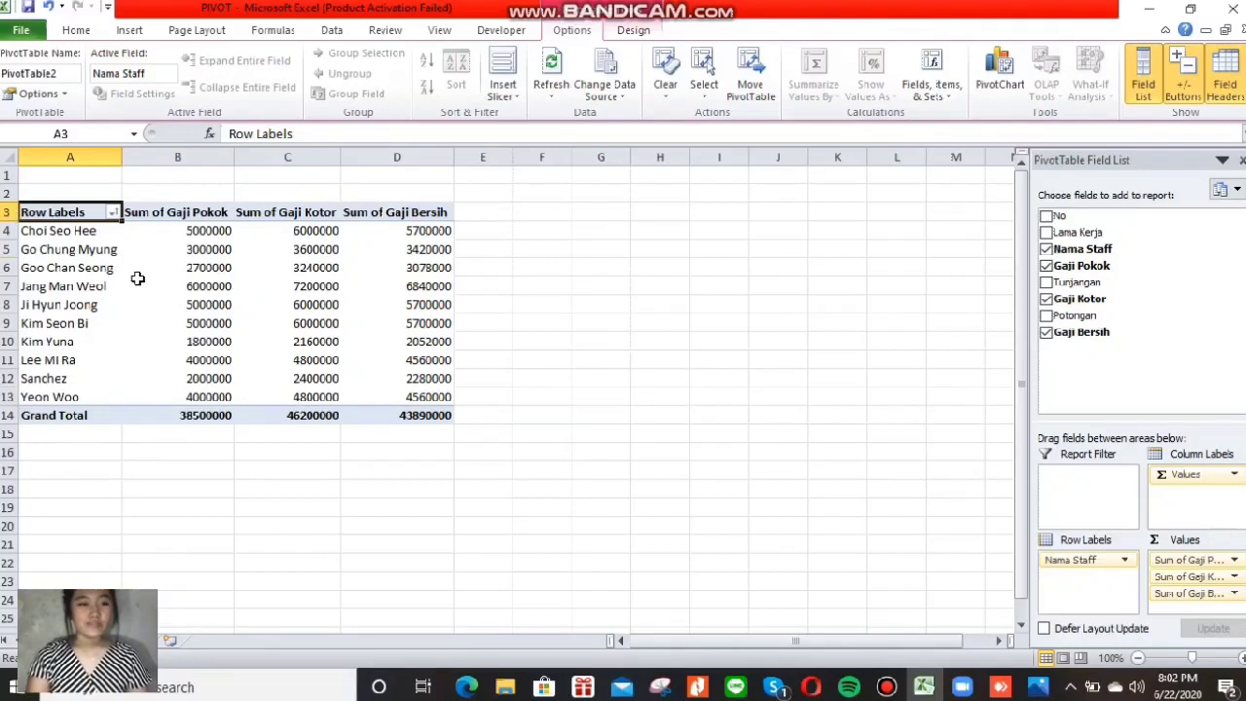
# Create another PivotTable on a new worksheet from the salary table A4:H14 on the pivot sheet.
pyautogui.moveTo(138, 279)
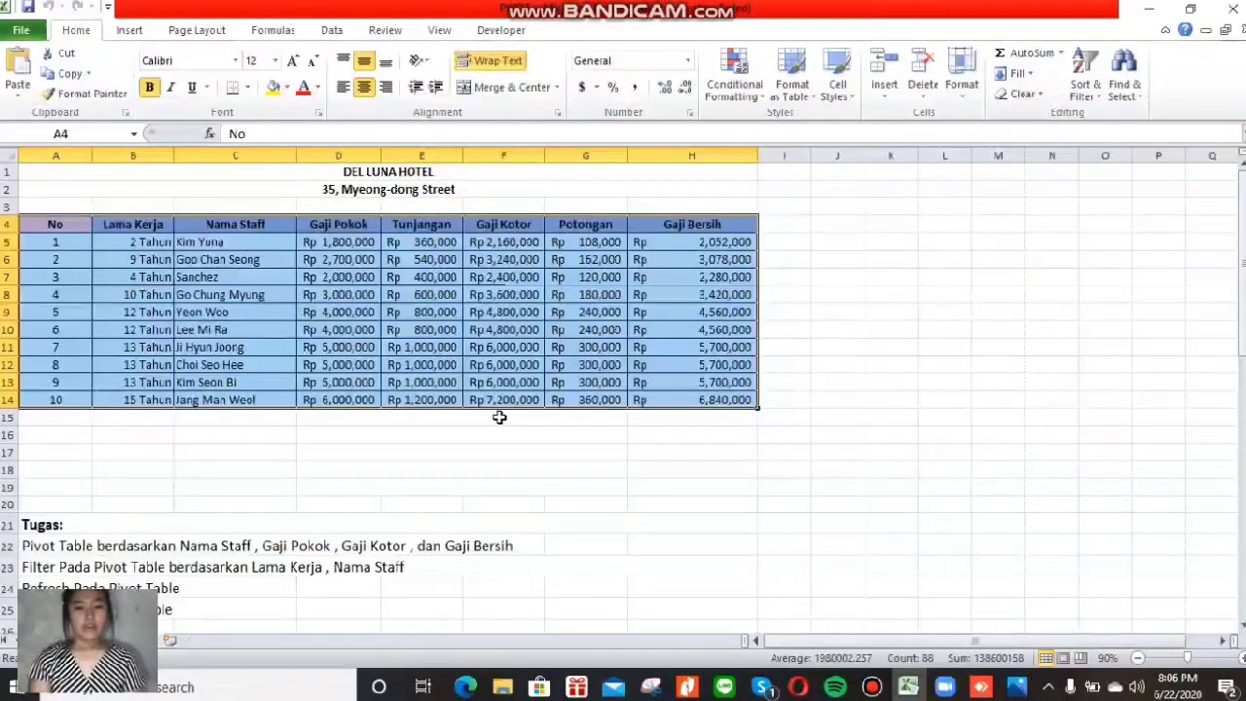
pyautogui.click(501, 457)
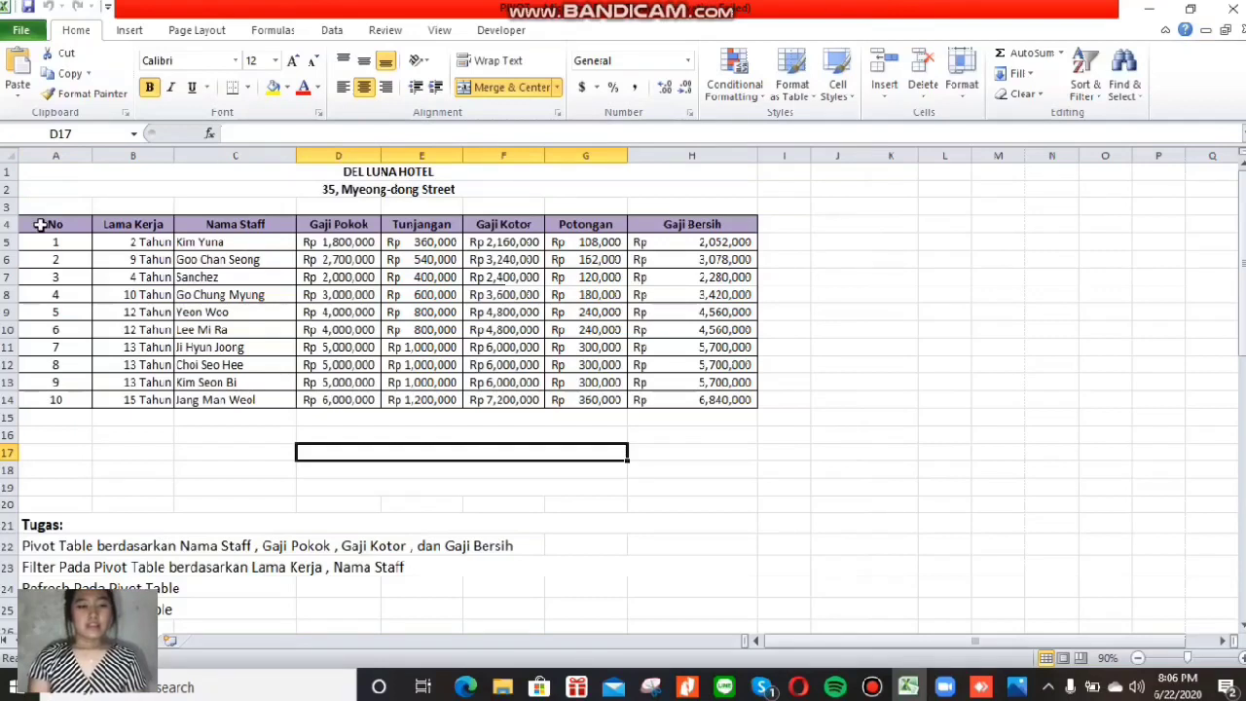
pyautogui.moveTo(39, 225); pyautogui.dragTo(885, 404)
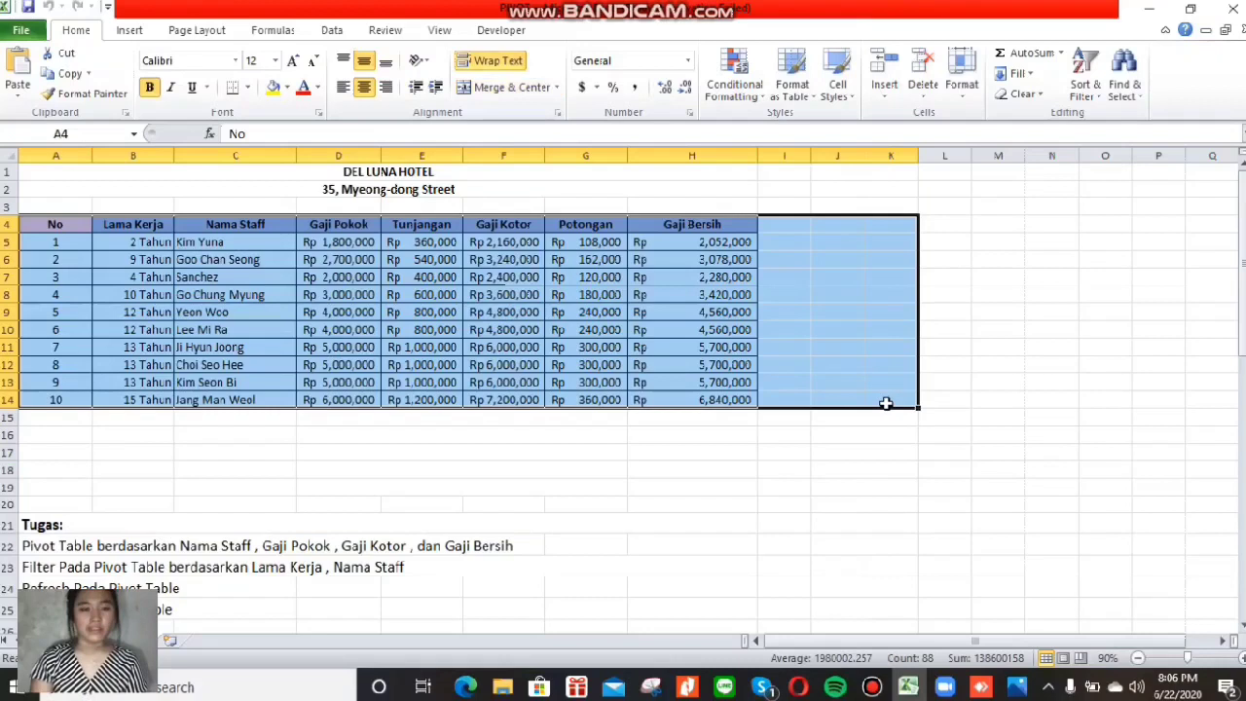
pyautogui.click(143, 33)
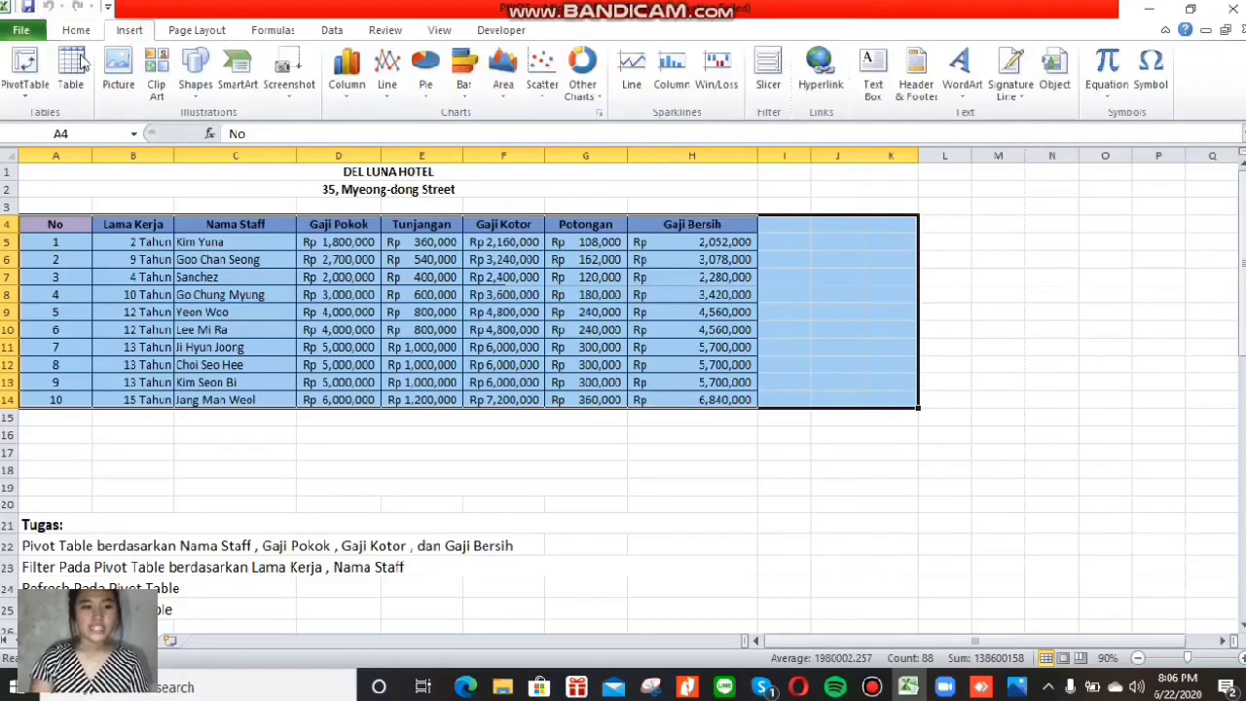
pyautogui.click(37, 87)
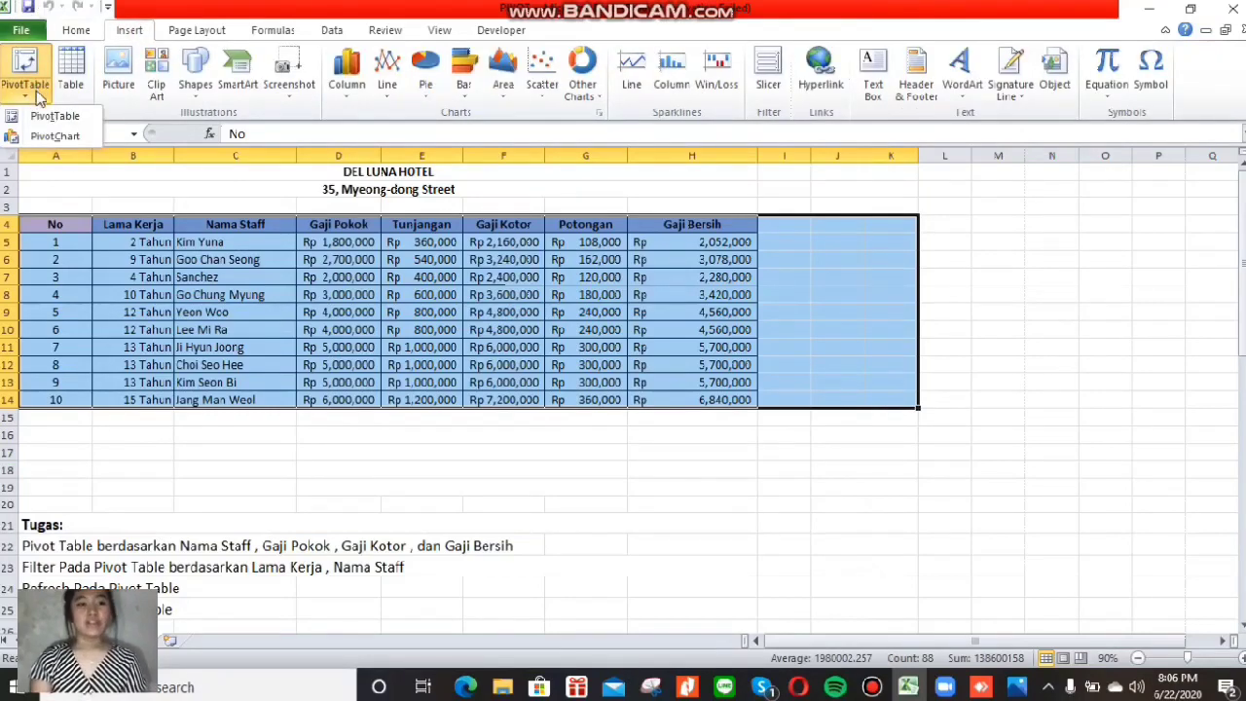
pyautogui.click(44, 116)
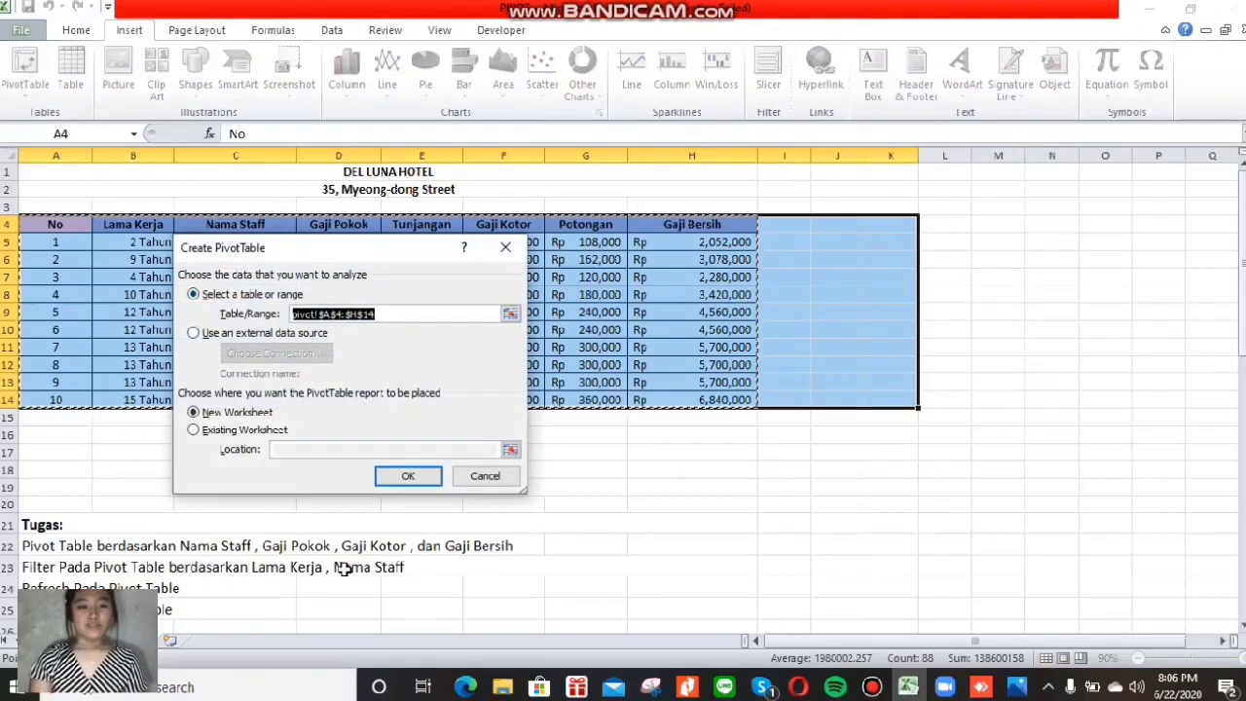
pyautogui.click(425, 482)
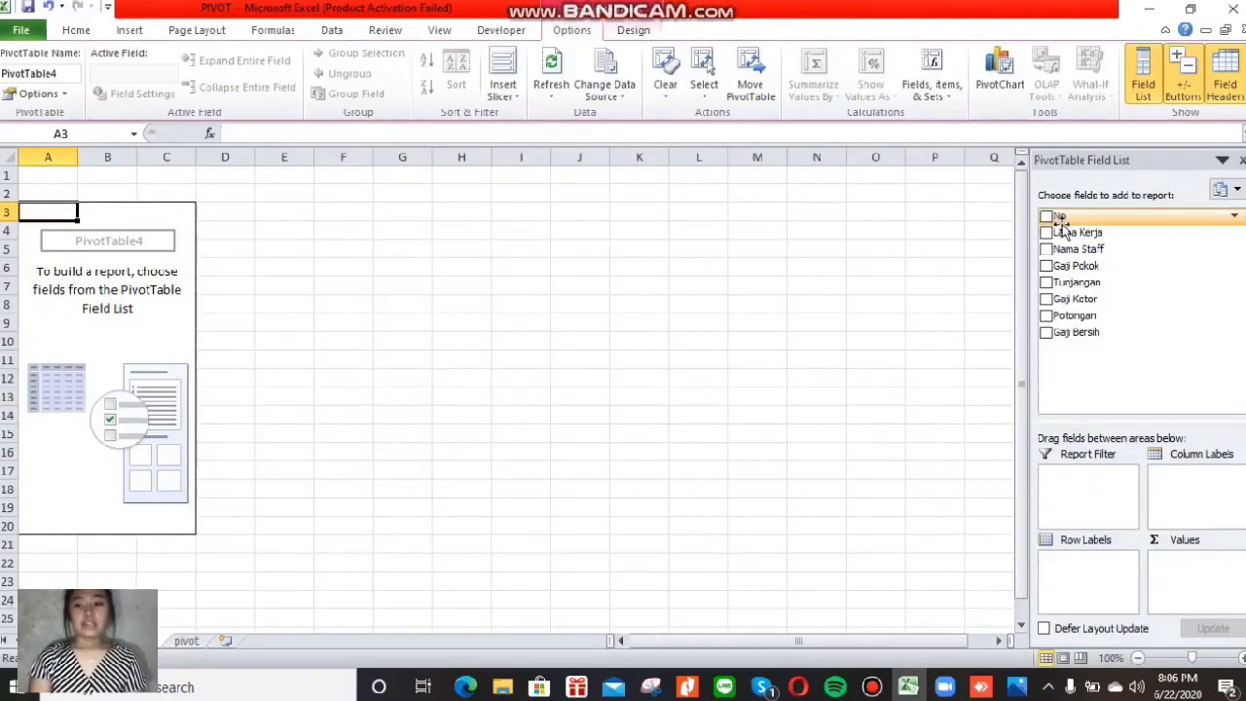
# Add Lama Kerja and Nama Staff to the new PivotTable, with Lama Kerja as the report filter.
pyautogui.click(1046, 233)
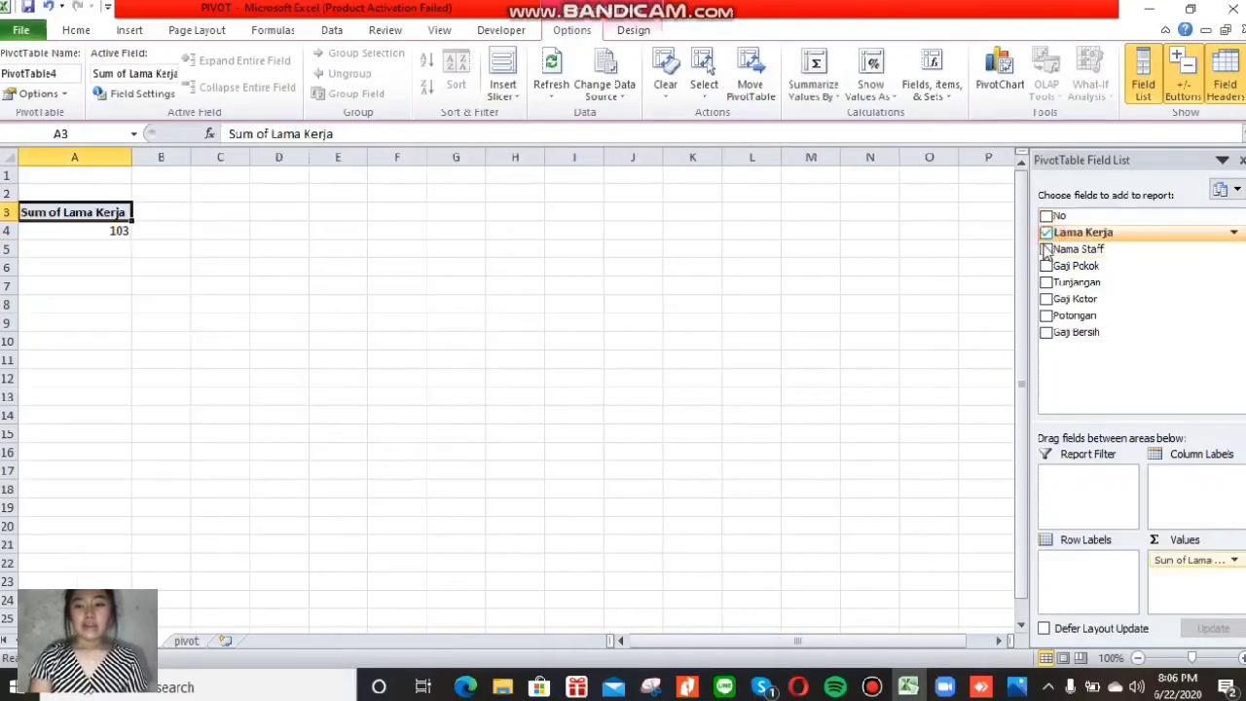
pyautogui.click(1046, 249)
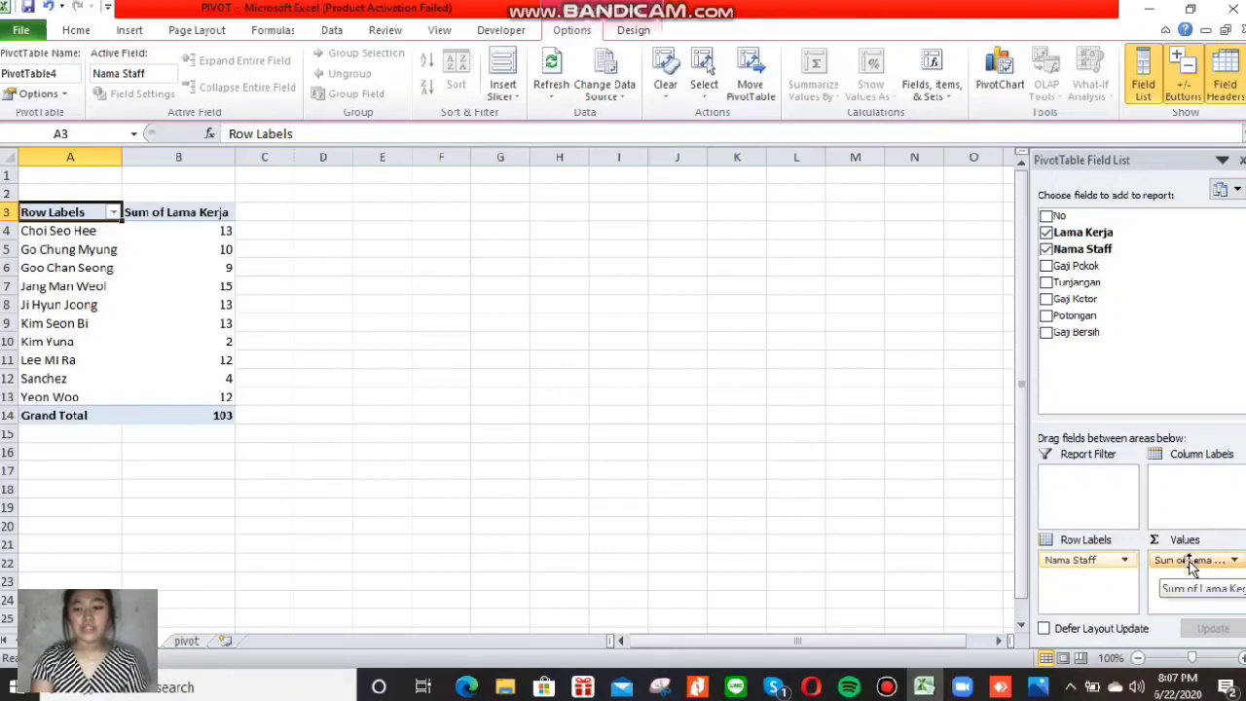
pyautogui.moveTo(1192, 567); pyautogui.dragTo(1081, 474)
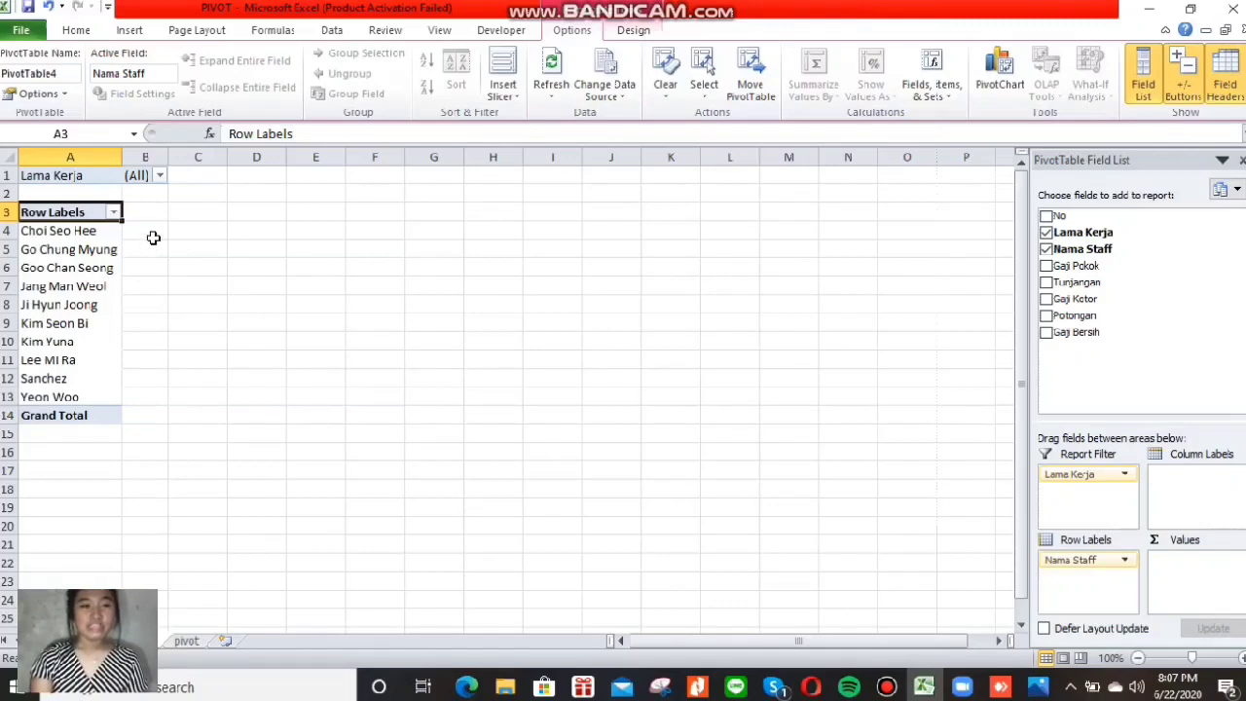
# Filter the PivotTable by Lama Kerja to 13 Tahun, and switch the filter to 12 Tahun.
pyautogui.click(160, 177)
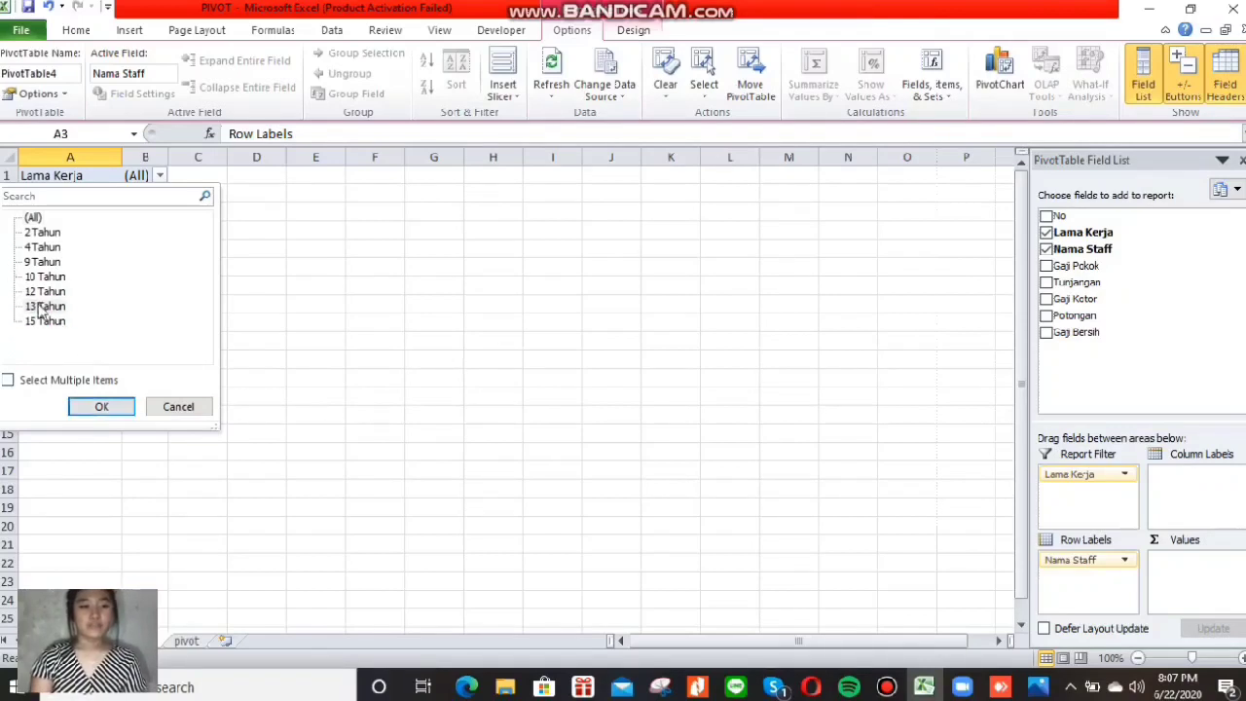
pyautogui.click(101, 406)
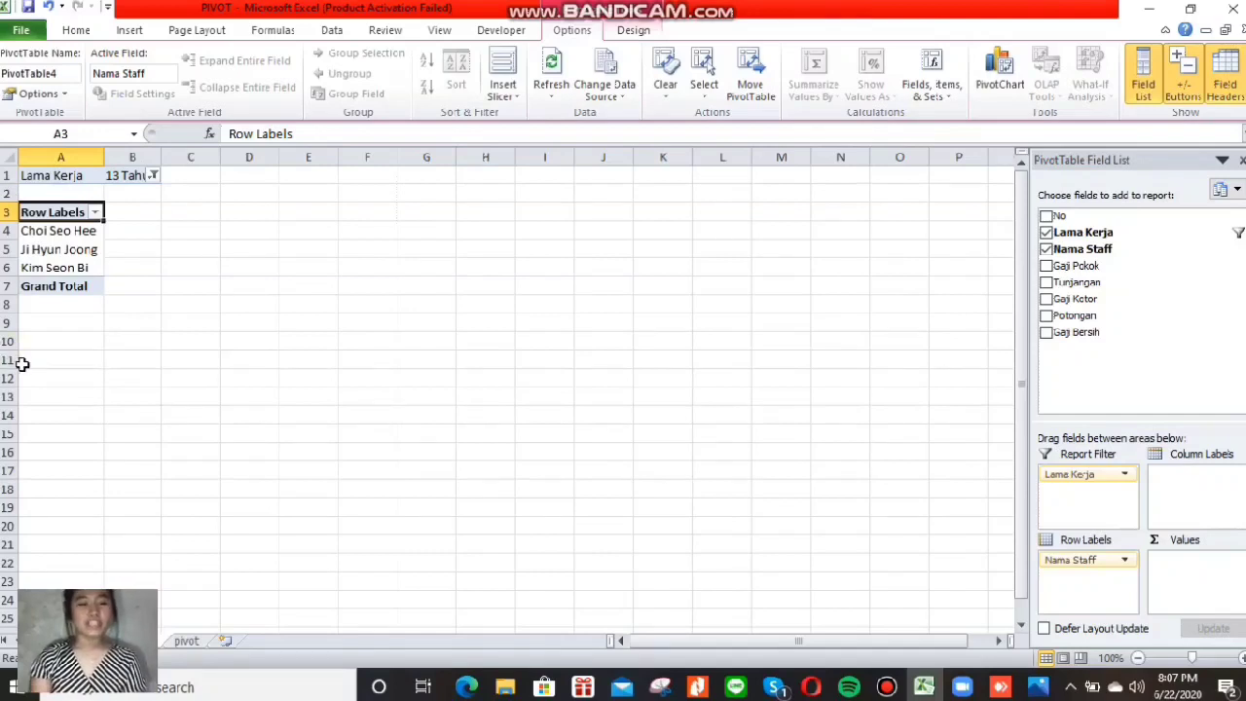
pyautogui.click(154, 176)
pyautogui.click(47, 292)
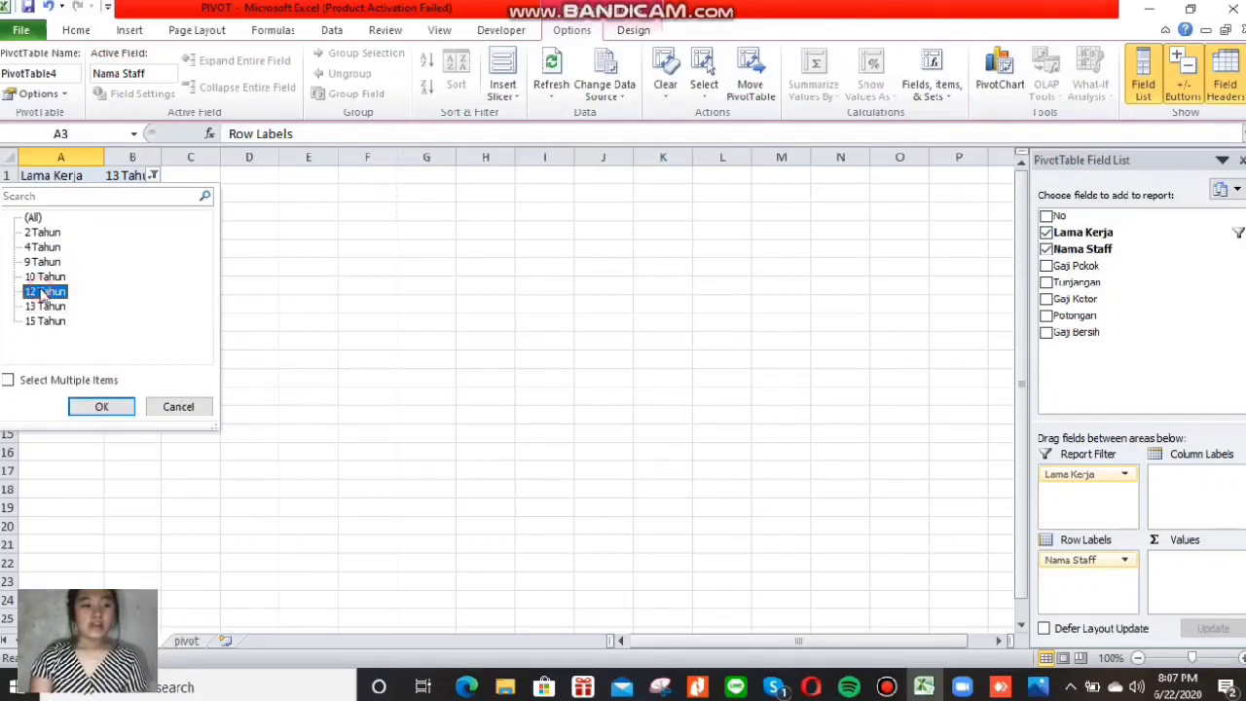
pyautogui.click(102, 406)
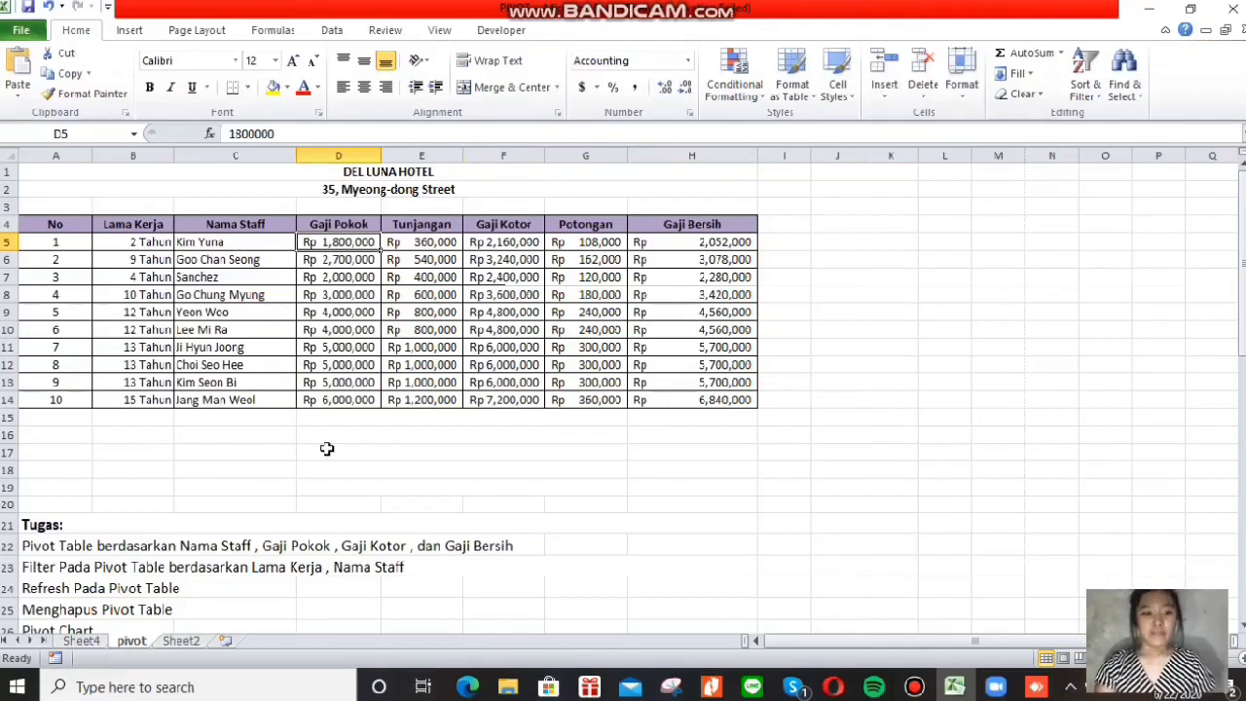
# On the pivot sheet, set the Gaji Pokok values in D5, D6 and D7 to 2,400,000, 3,500,000 and 2,400,000.
pyautogui.click(198, 642)
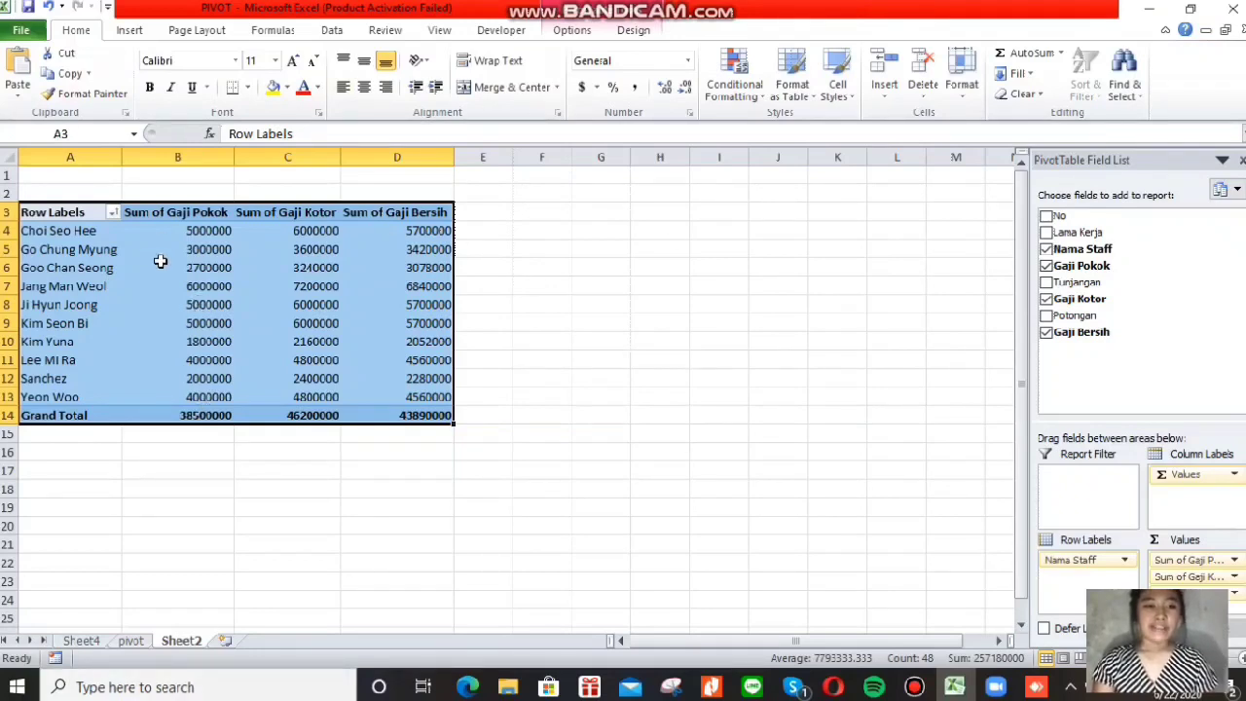
pyautogui.click(175, 214)
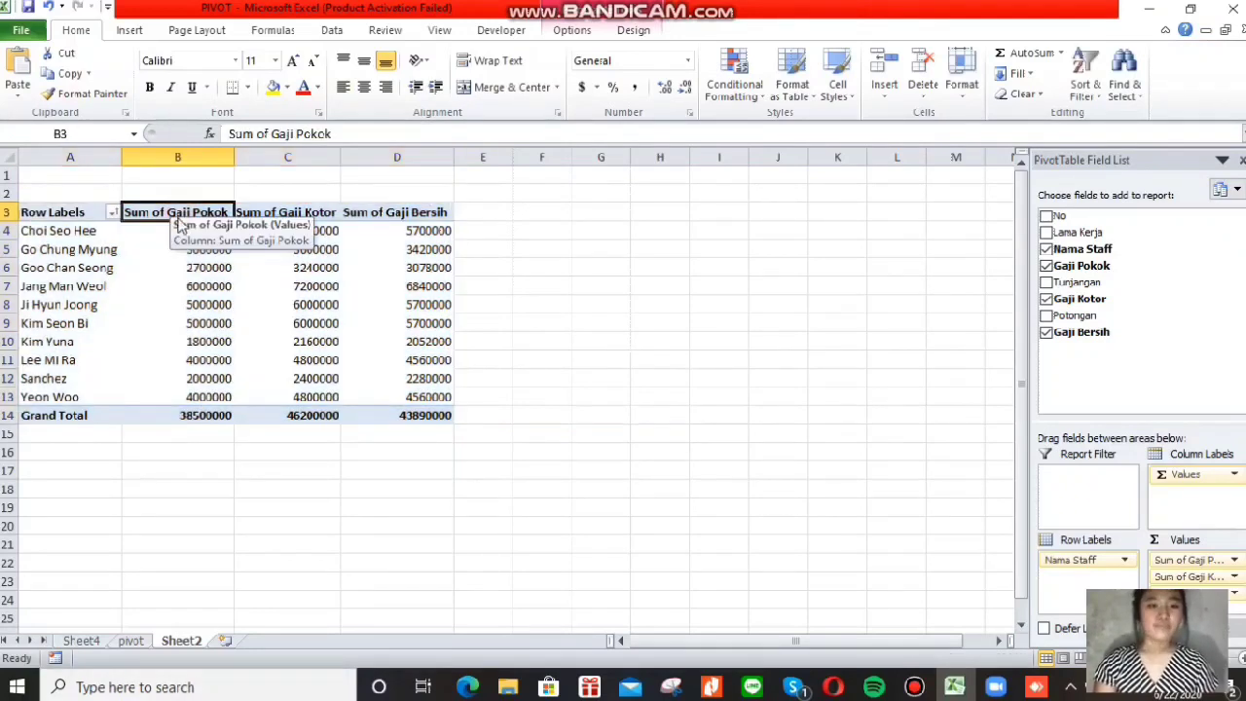
pyautogui.click(130, 642)
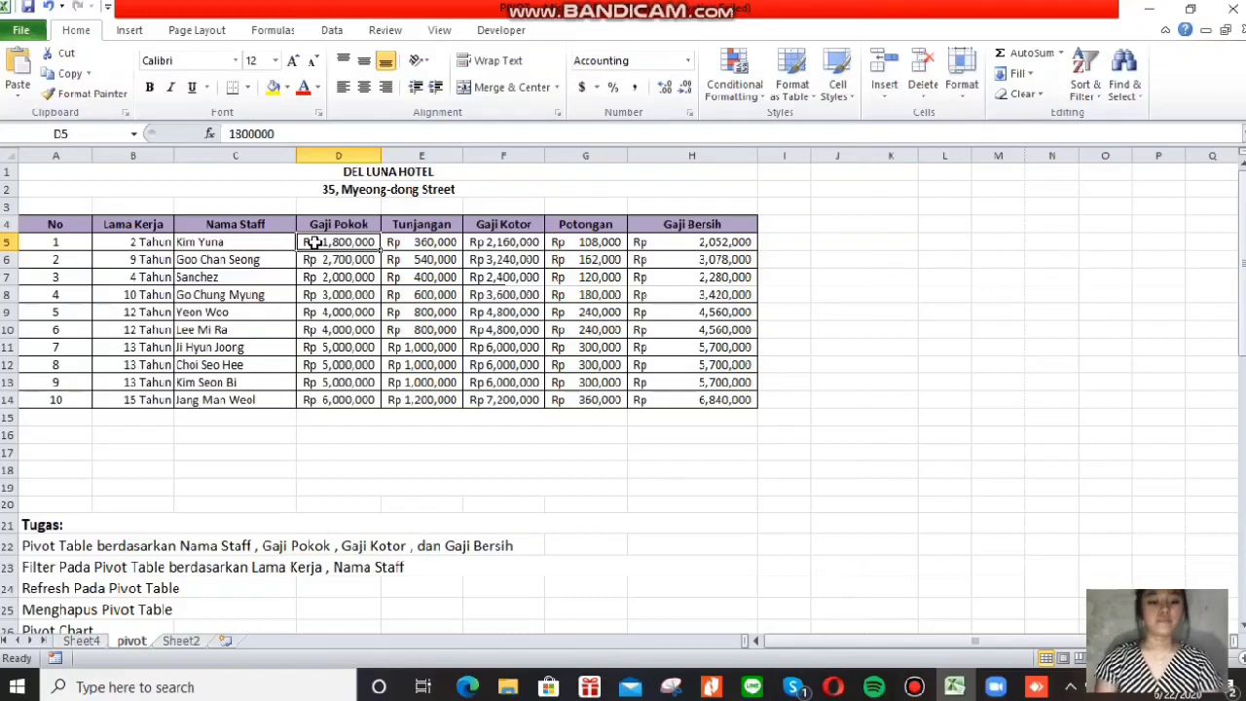
pyautogui.write('2,400,00')
pyautogui.write('0')
pyautogui.press('Return')
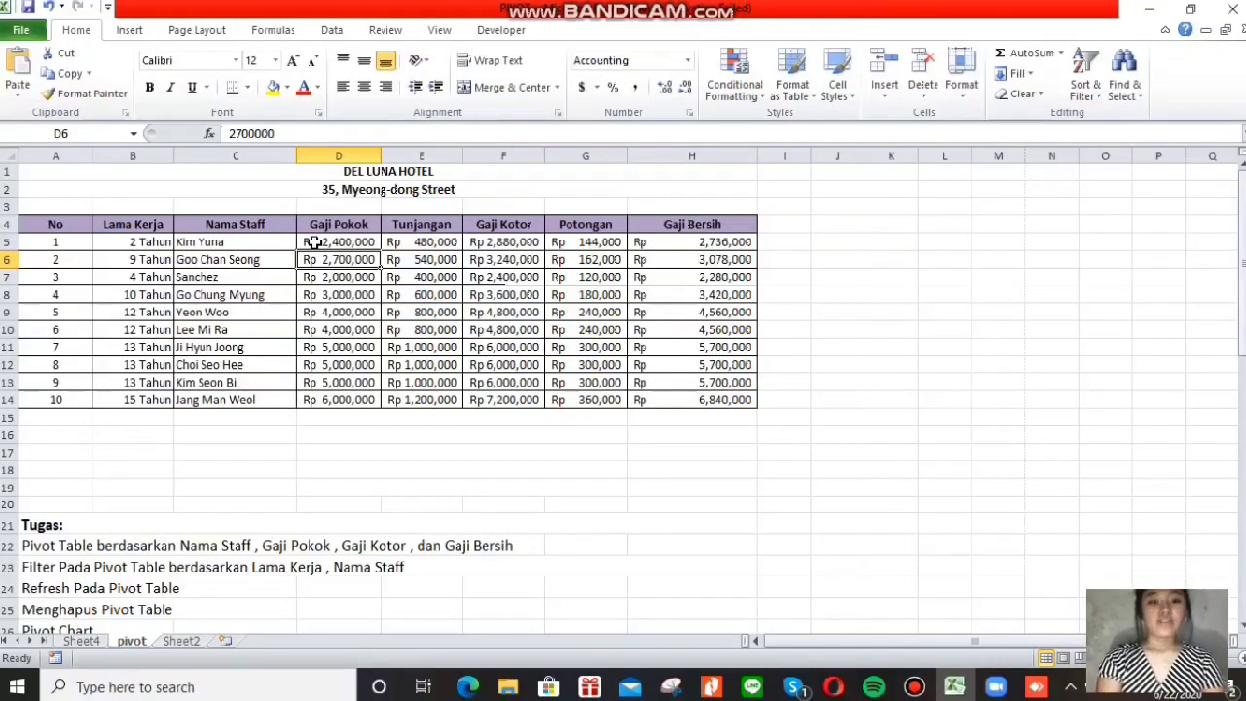
pyautogui.write('3500000')
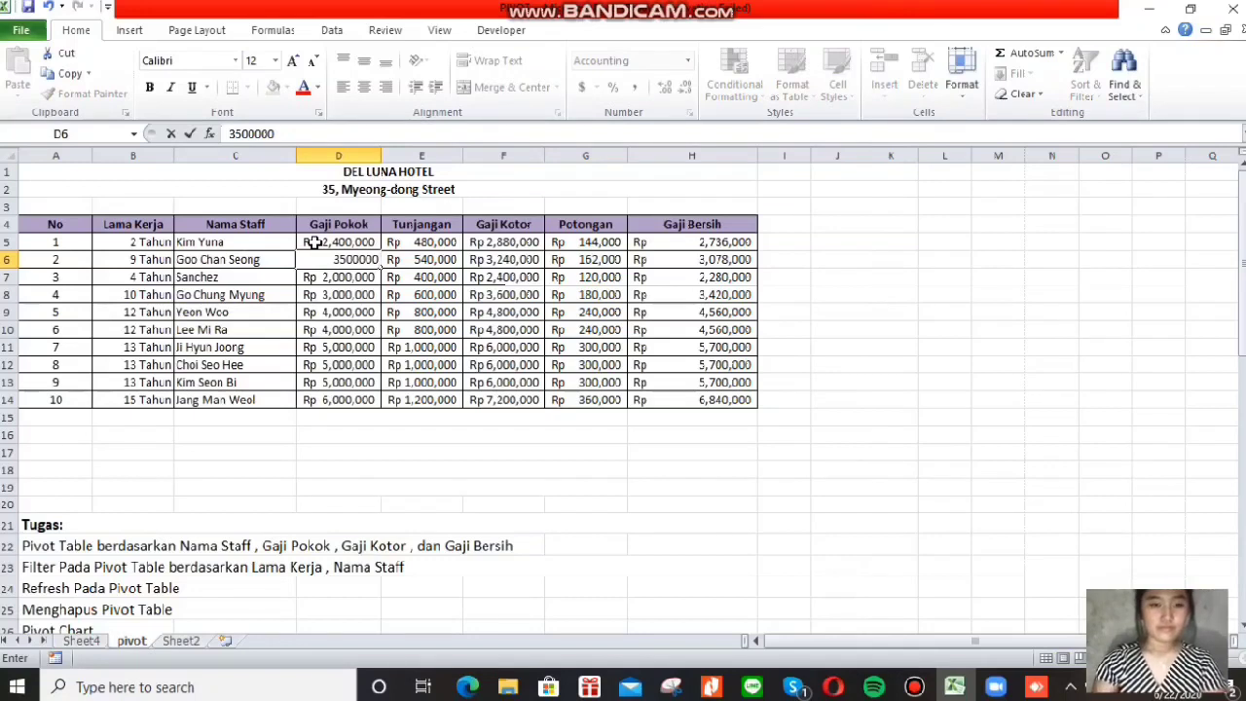
pyautogui.press('Return')
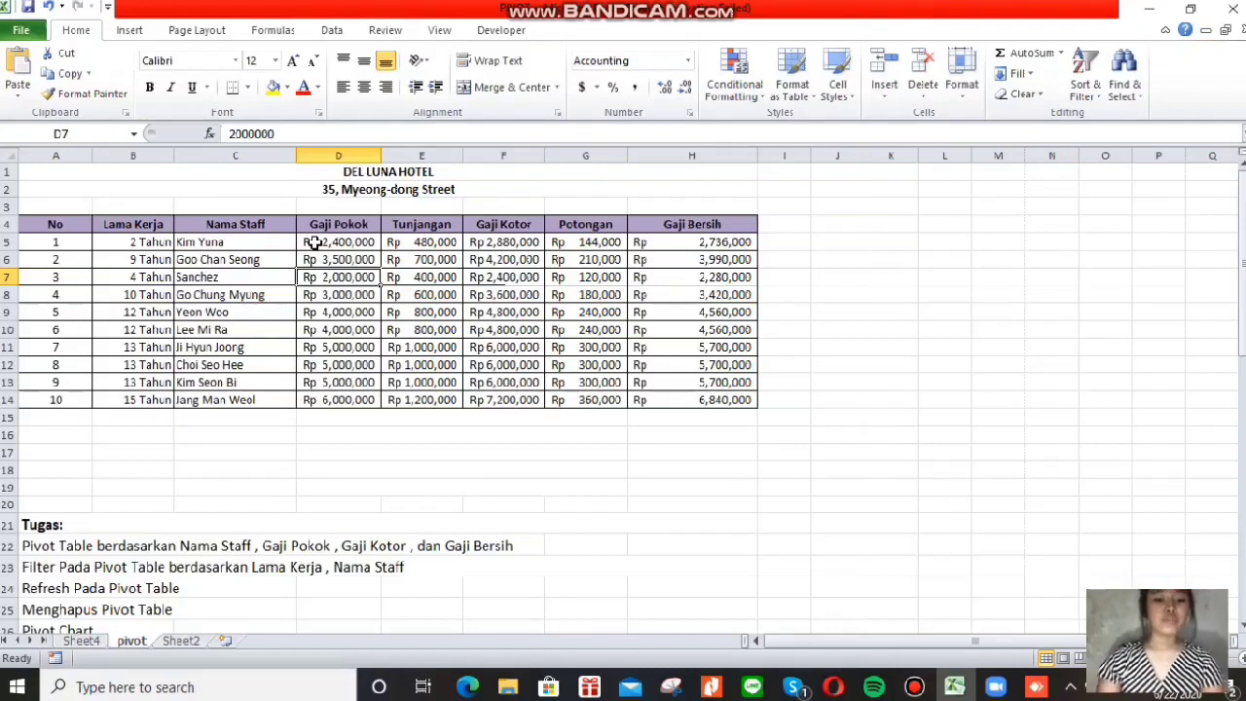
pyautogui.write('24')
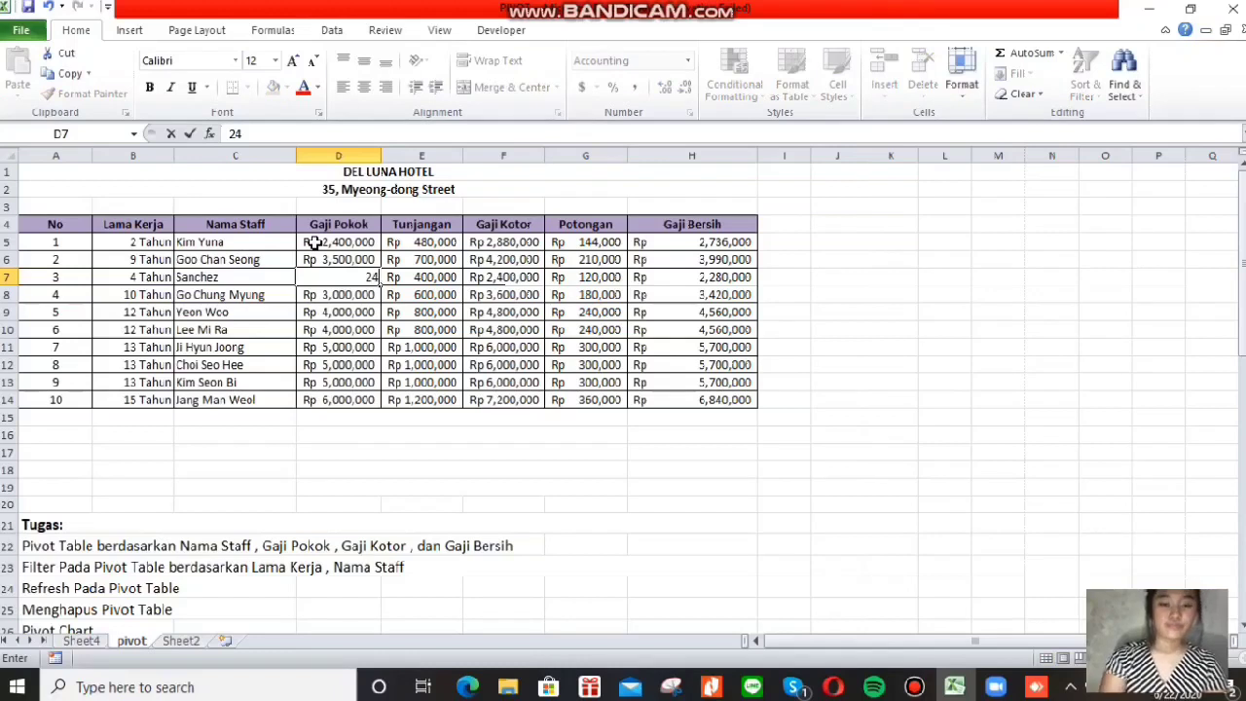
pyautogui.write('00000')
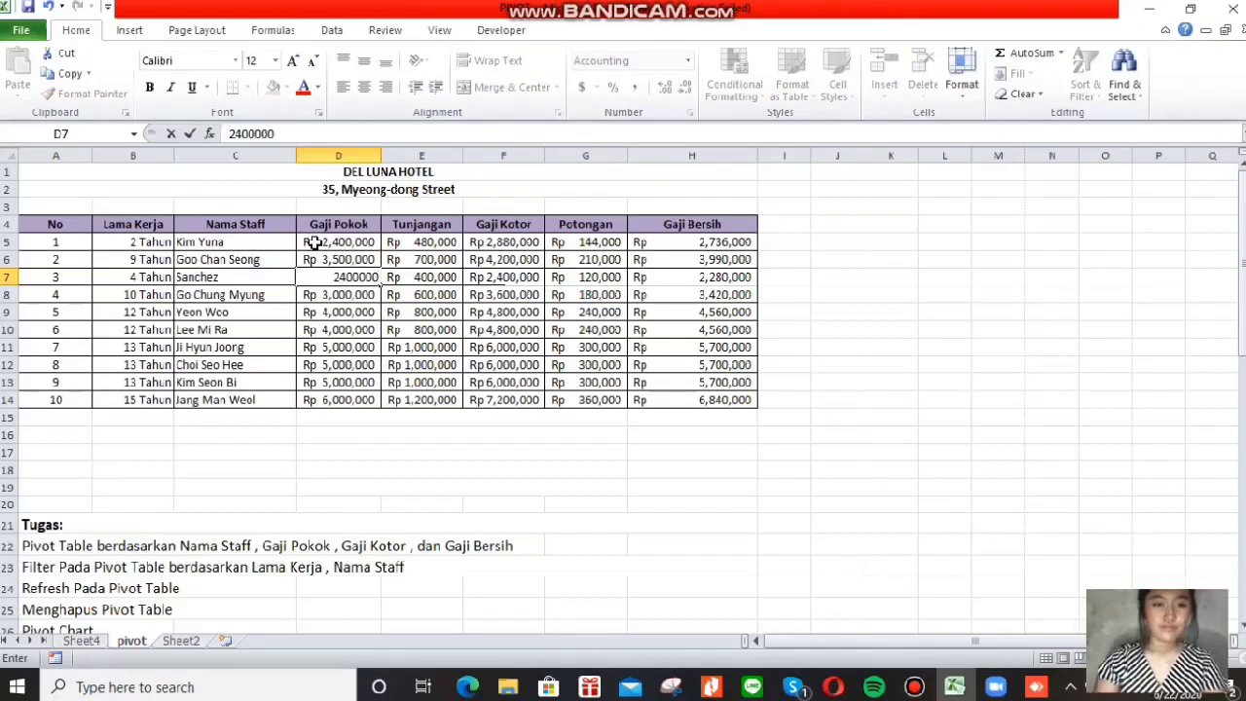
pyautogui.press('Return')
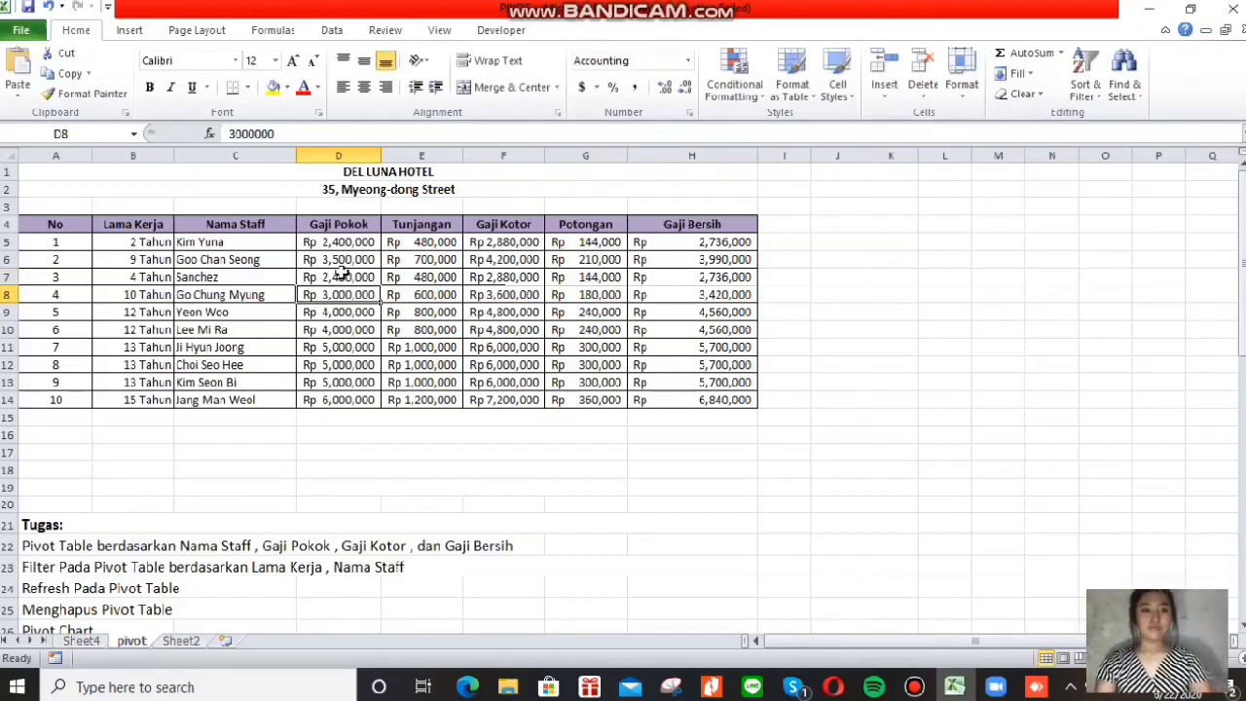
# Refresh the PivotTable on Sheet2 so it takes in the changed Gaji Pokok values from the pivot sheet.
pyautogui.click(180, 640)
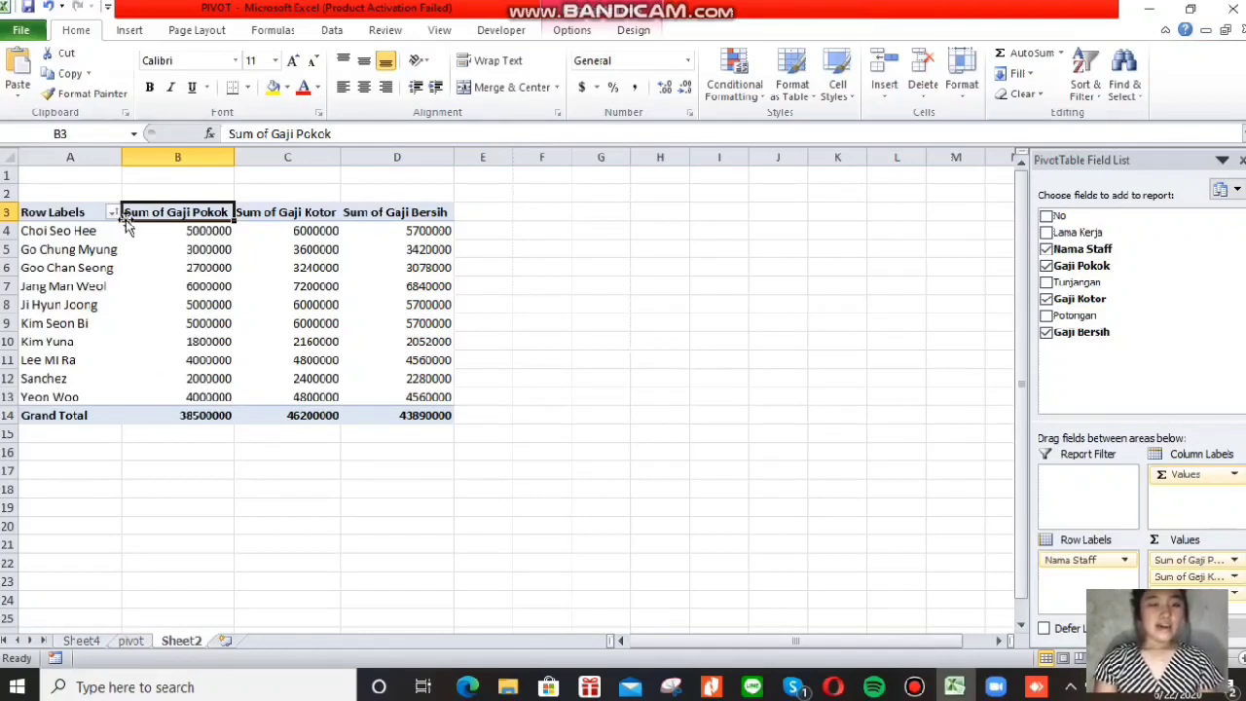
pyautogui.click(126, 265)
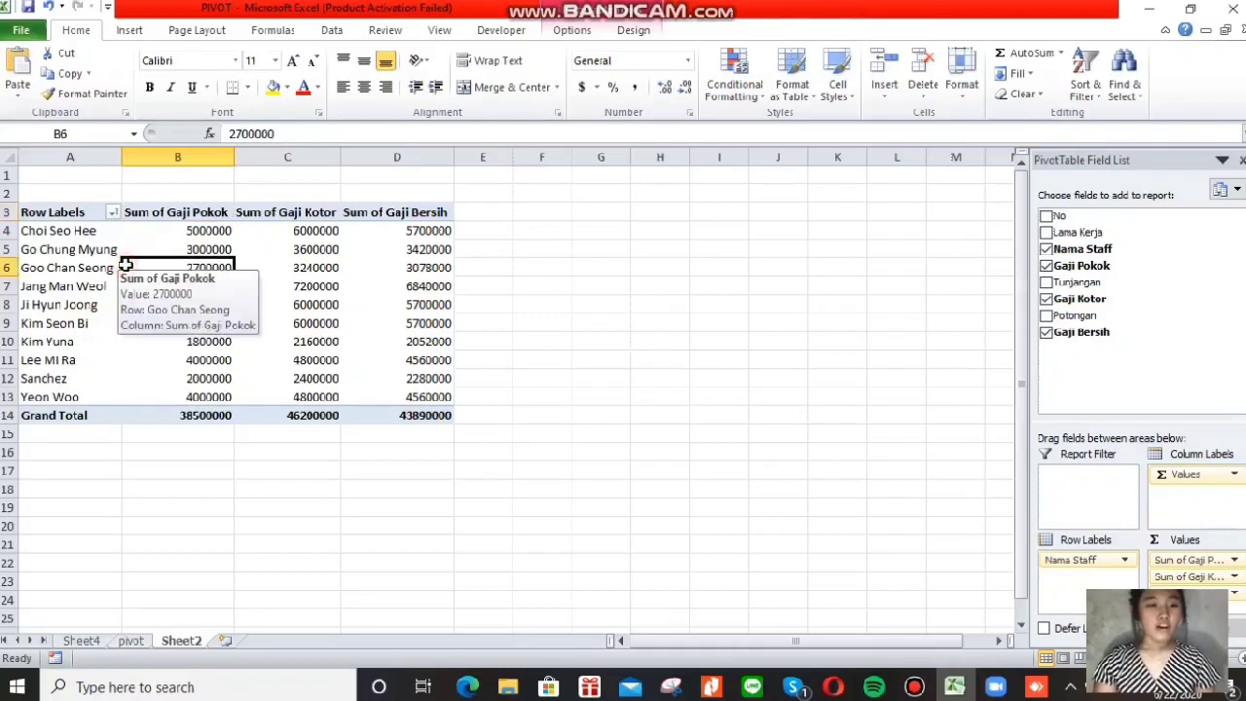
pyautogui.click(204, 343)
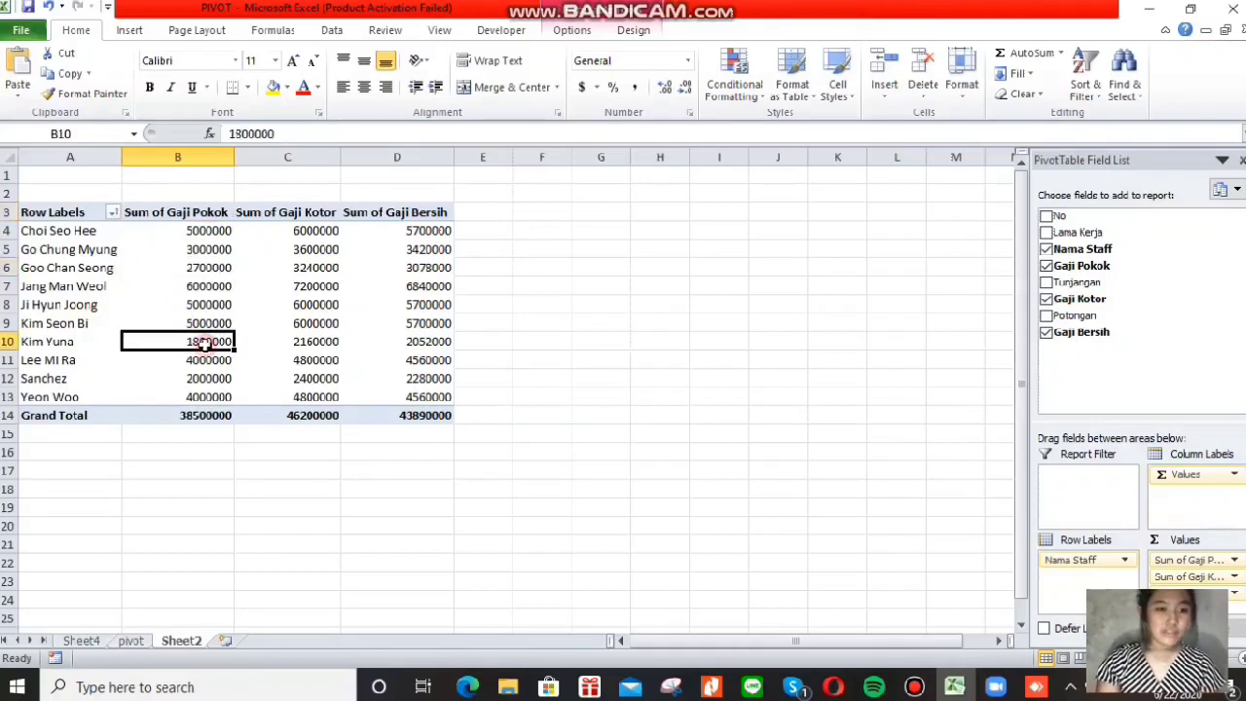
pyautogui.click(203, 378)
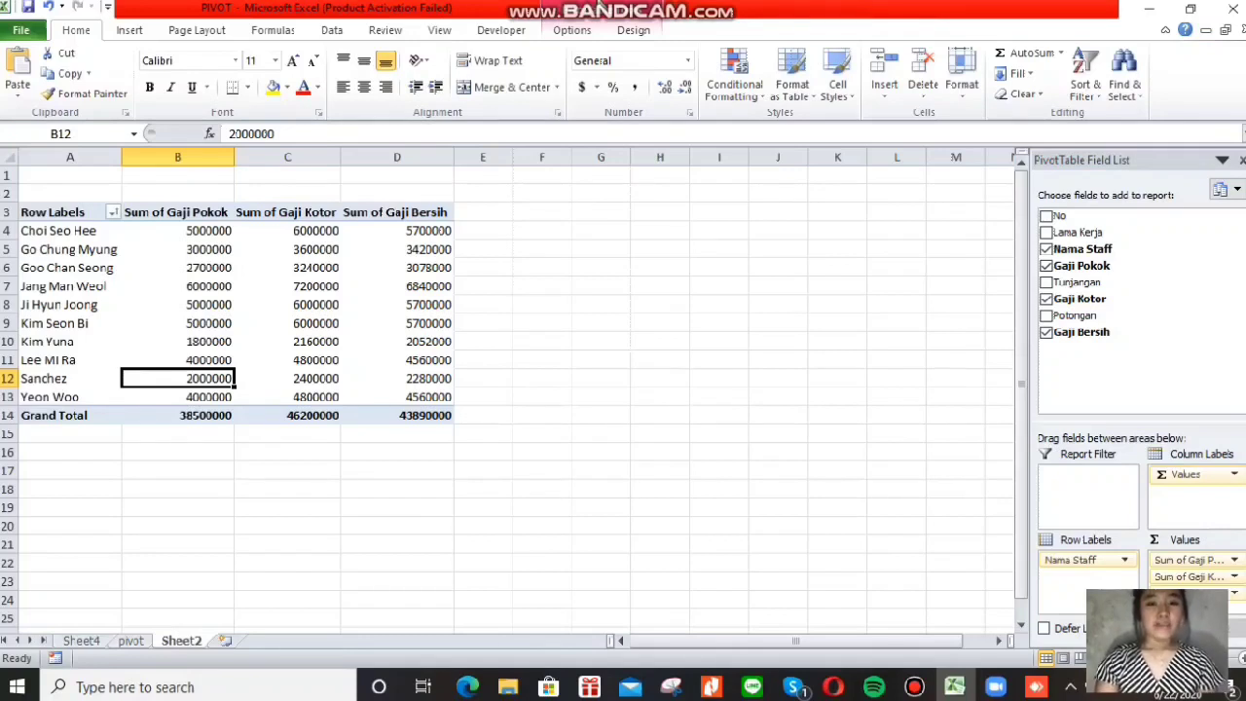
pyautogui.click(574, 30)
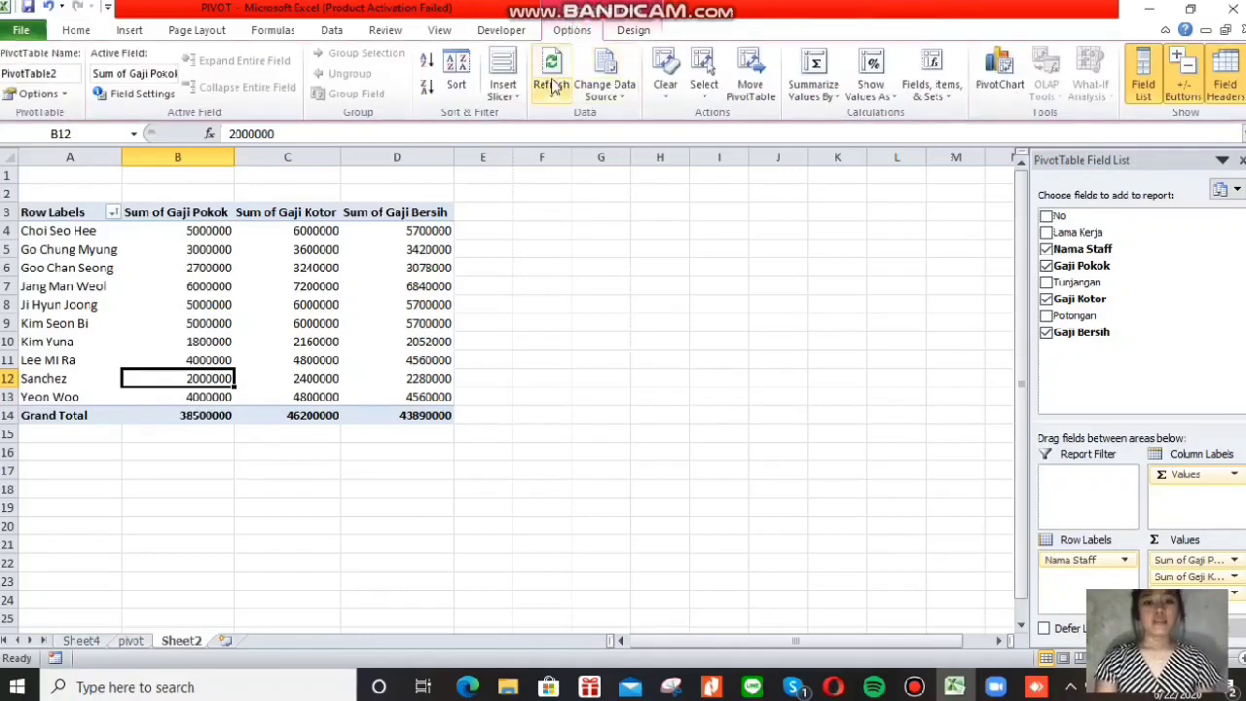
pyautogui.click(552, 73)
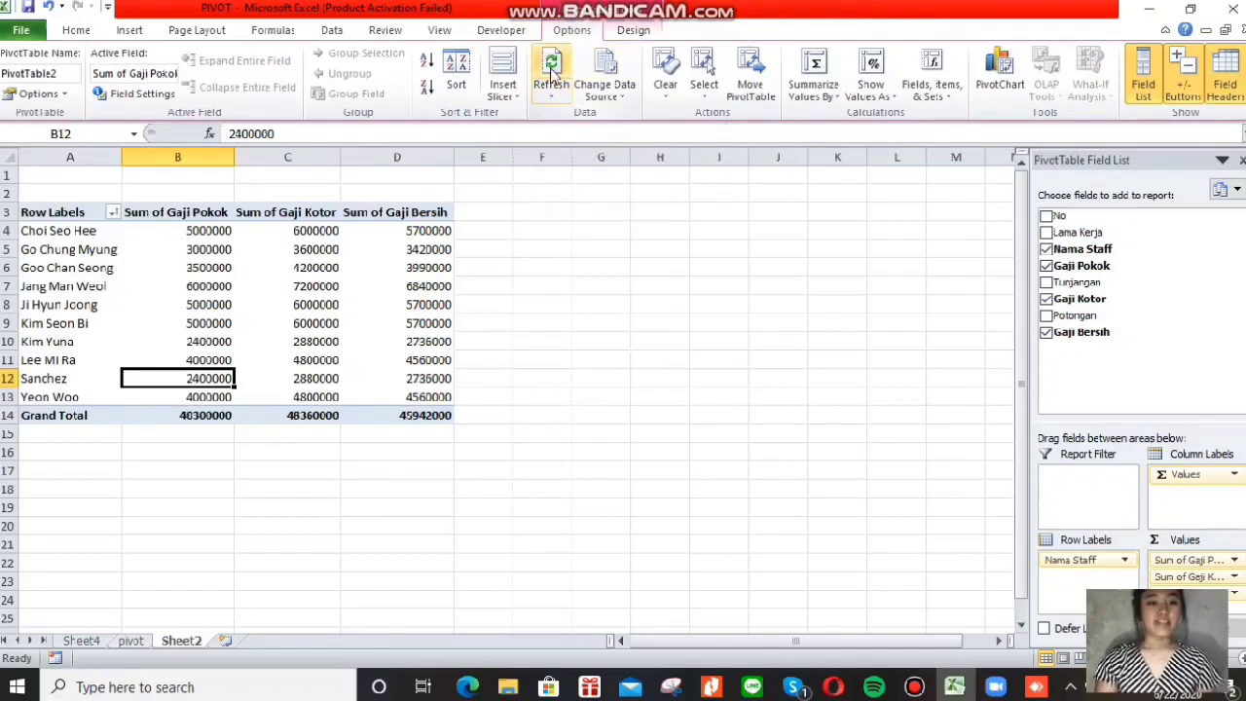
# Sort the PivotTable's row labels A to Z and check the refreshed Gaji Pokok sums in B6, B10 and B12.
pyautogui.click(114, 213)
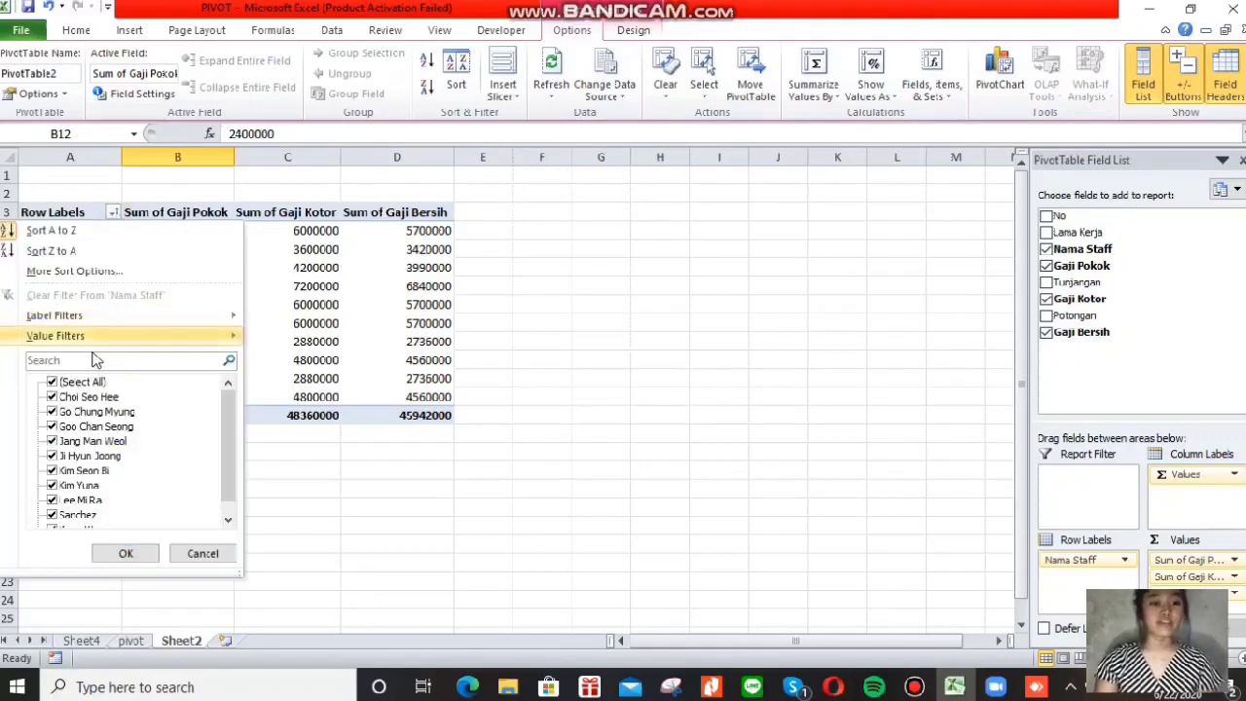
pyautogui.click(90, 233)
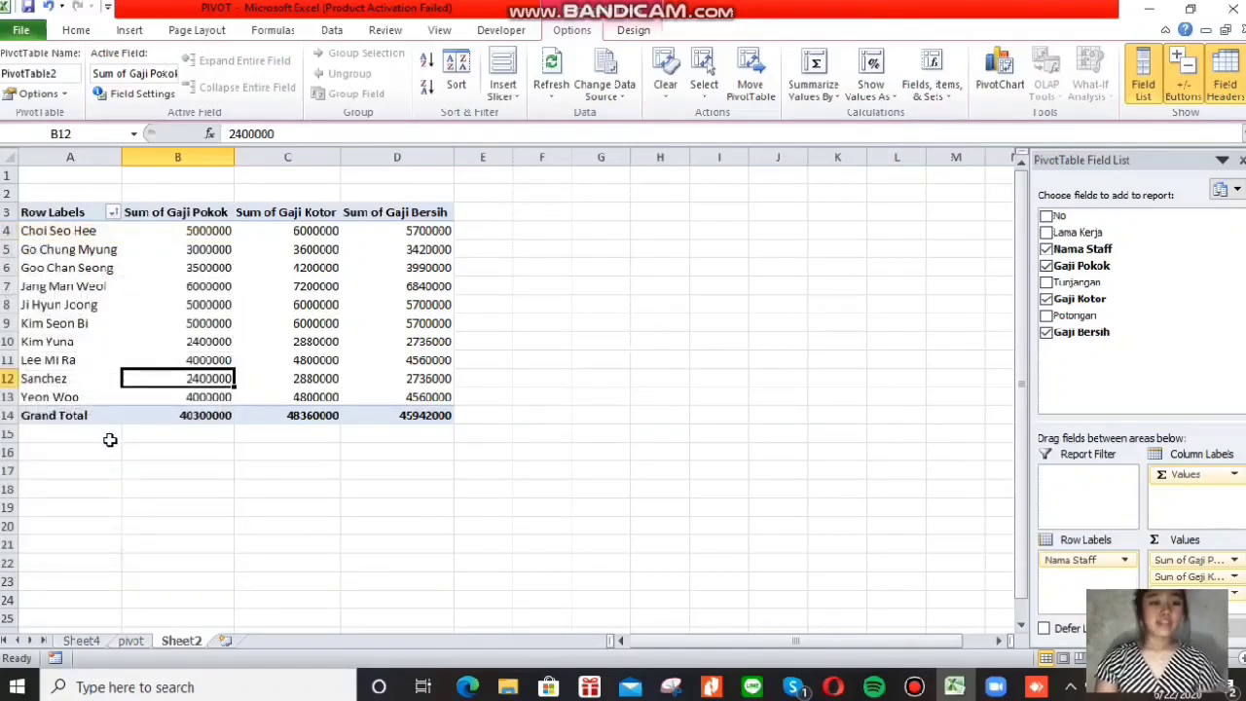
pyautogui.click(67, 270)
pyautogui.click(218, 270)
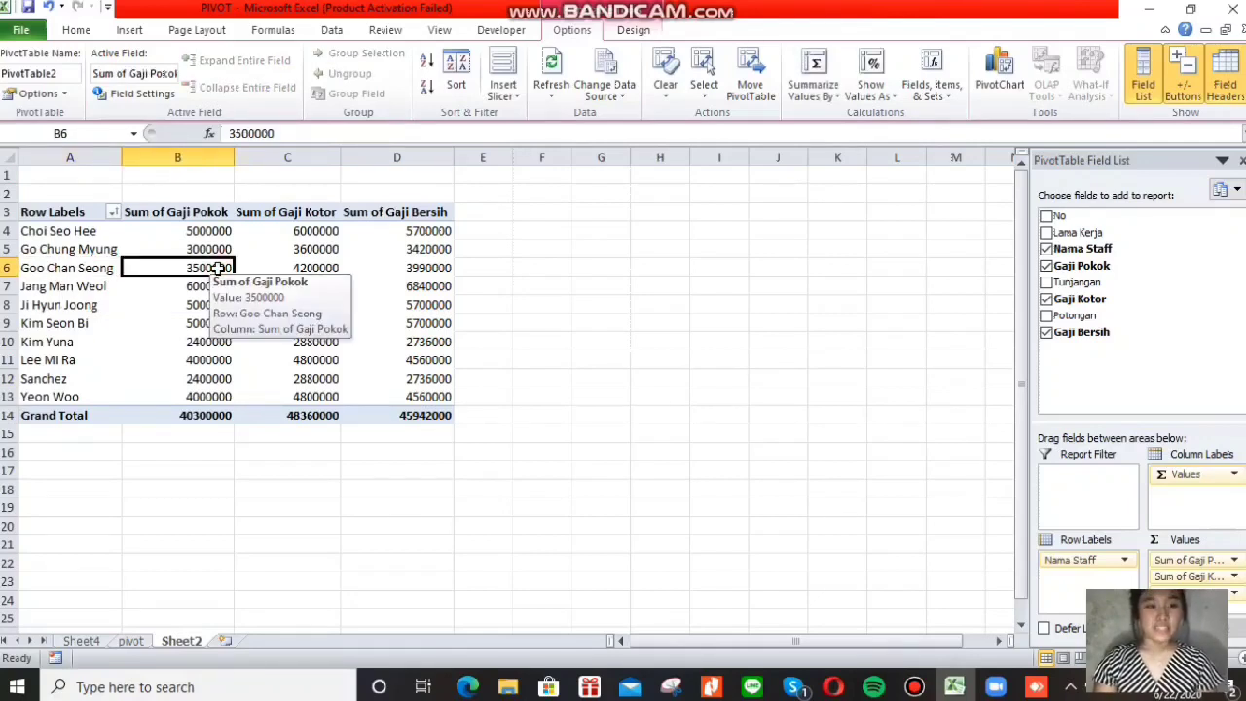
pyautogui.click(83, 341)
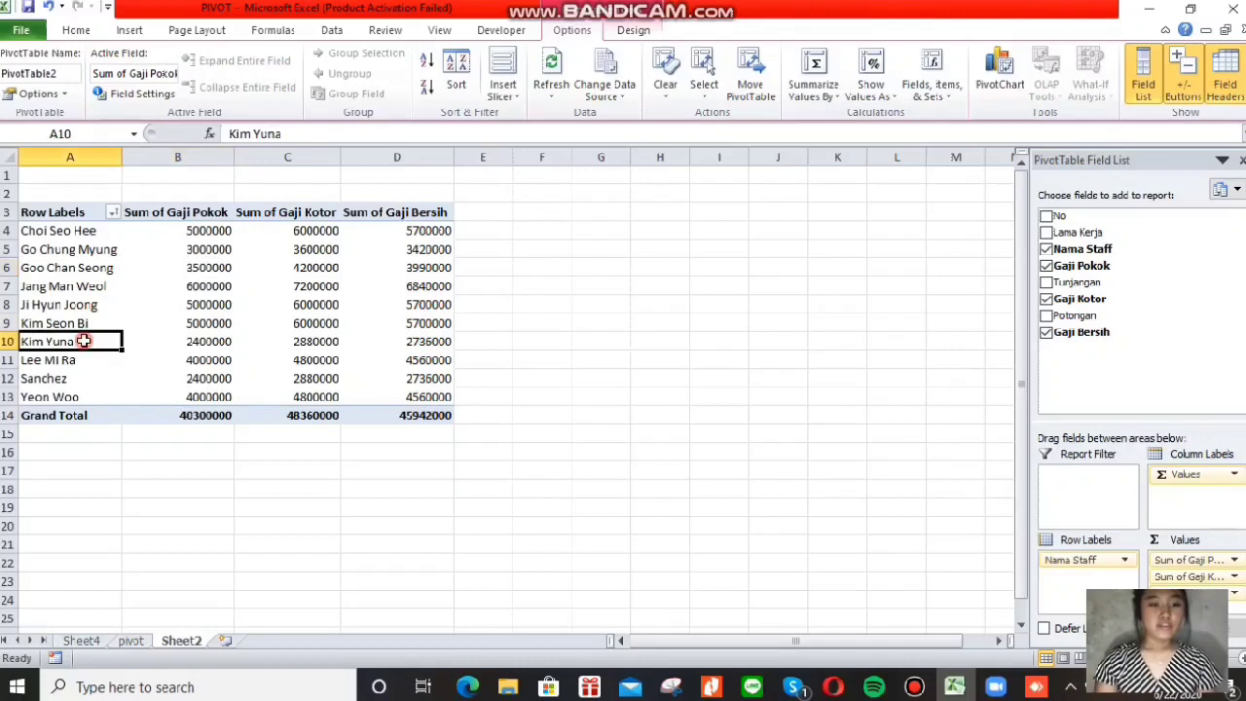
pyautogui.click(185, 341)
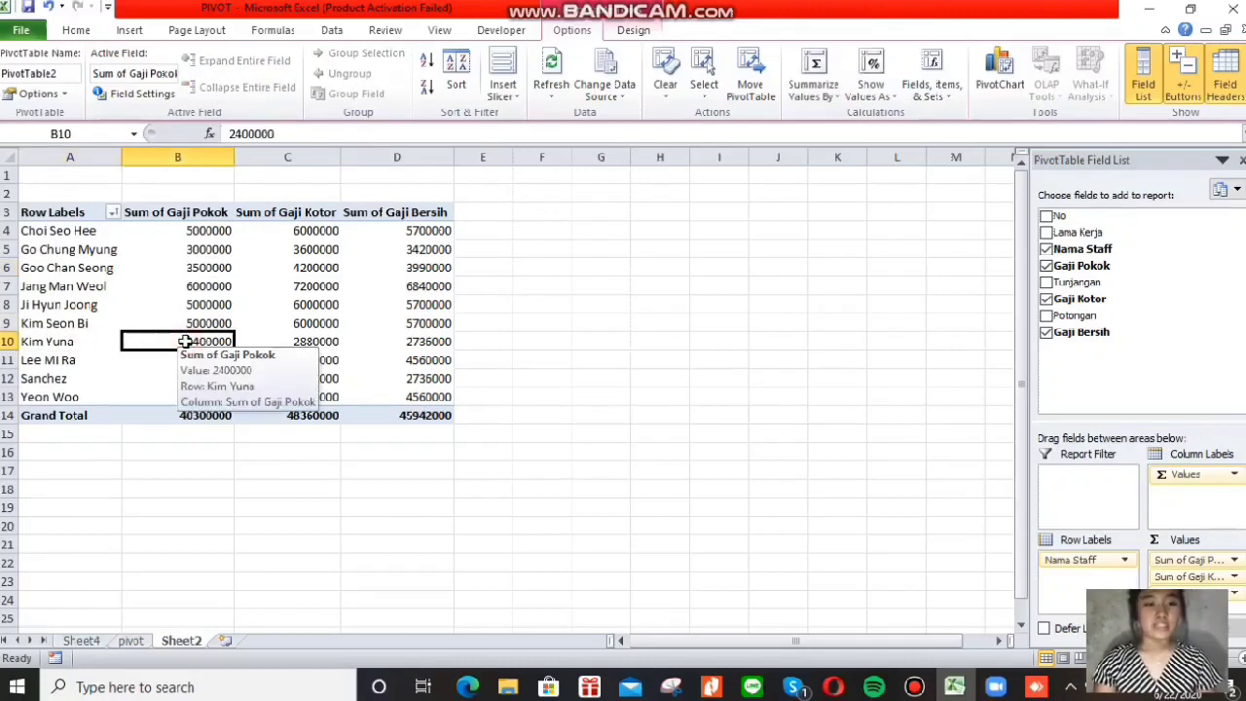
pyautogui.click(118, 380)
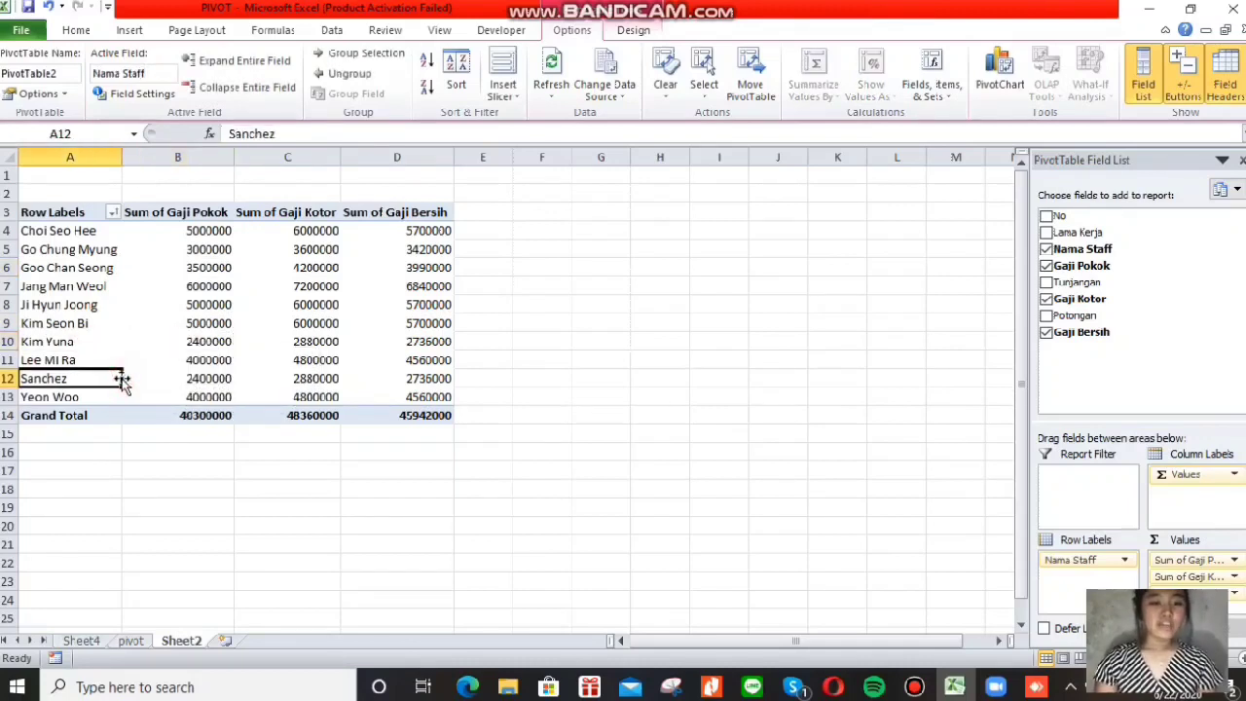
pyautogui.click(199, 383)
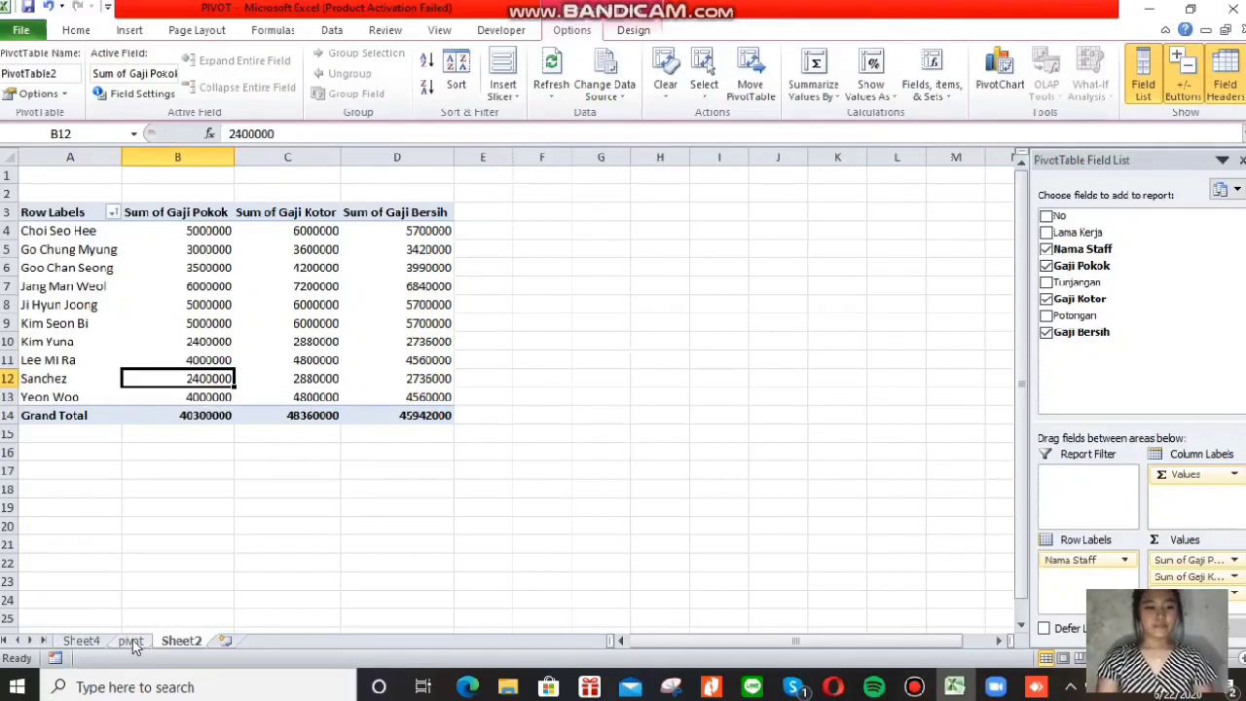
# Delete the entire PivotTable in A3:D14 on Sheet2.
pyautogui.click(670, 274)
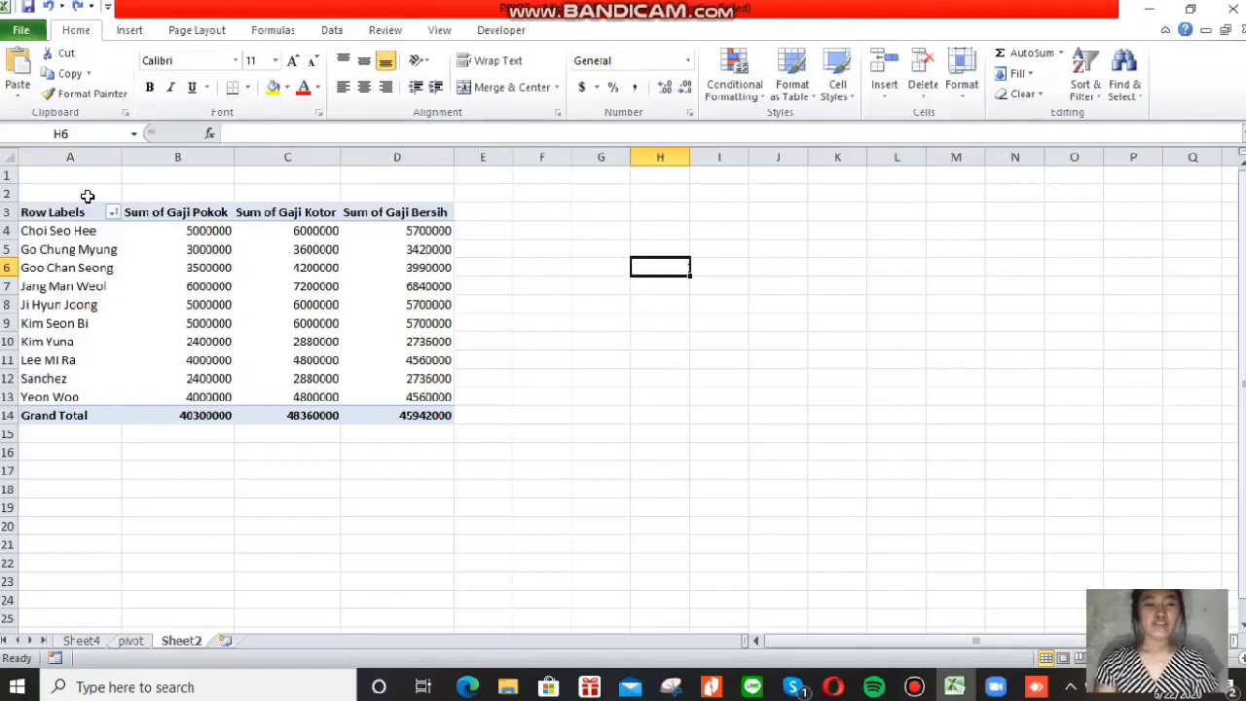
pyautogui.moveTo(70, 216); pyautogui.dragTo(375, 413)
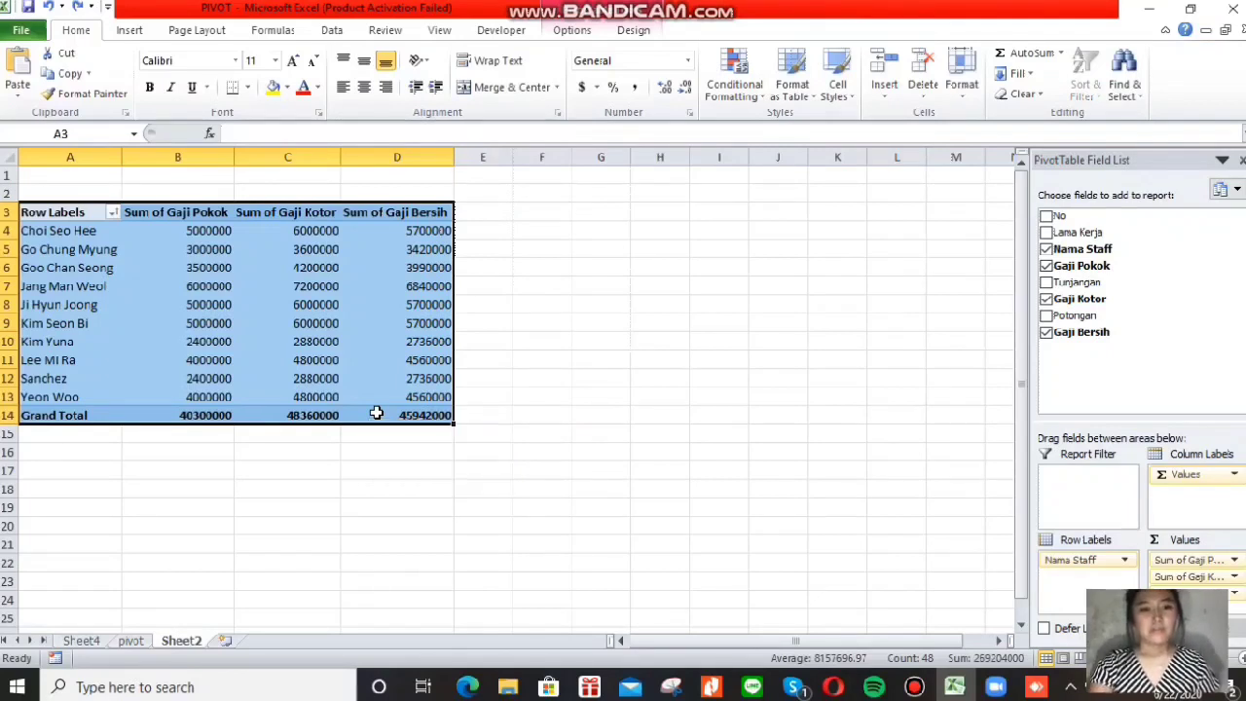
pyautogui.press('Delete')
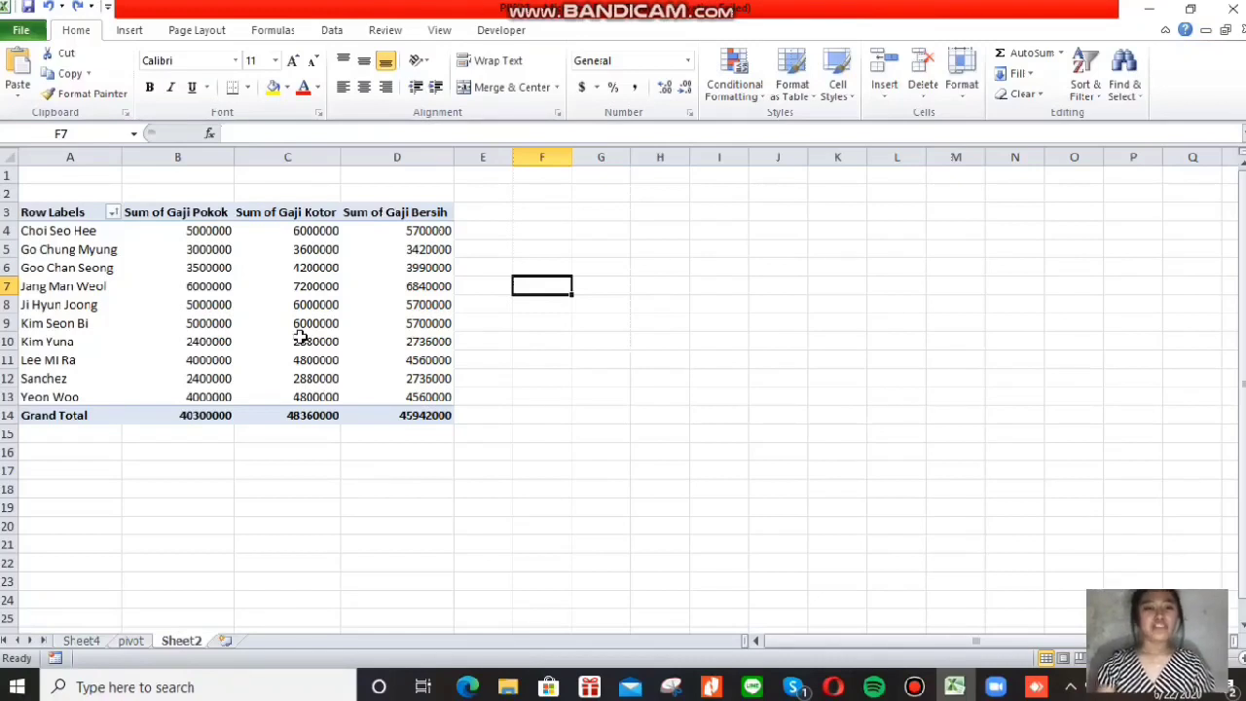
pyautogui.click(248, 266)
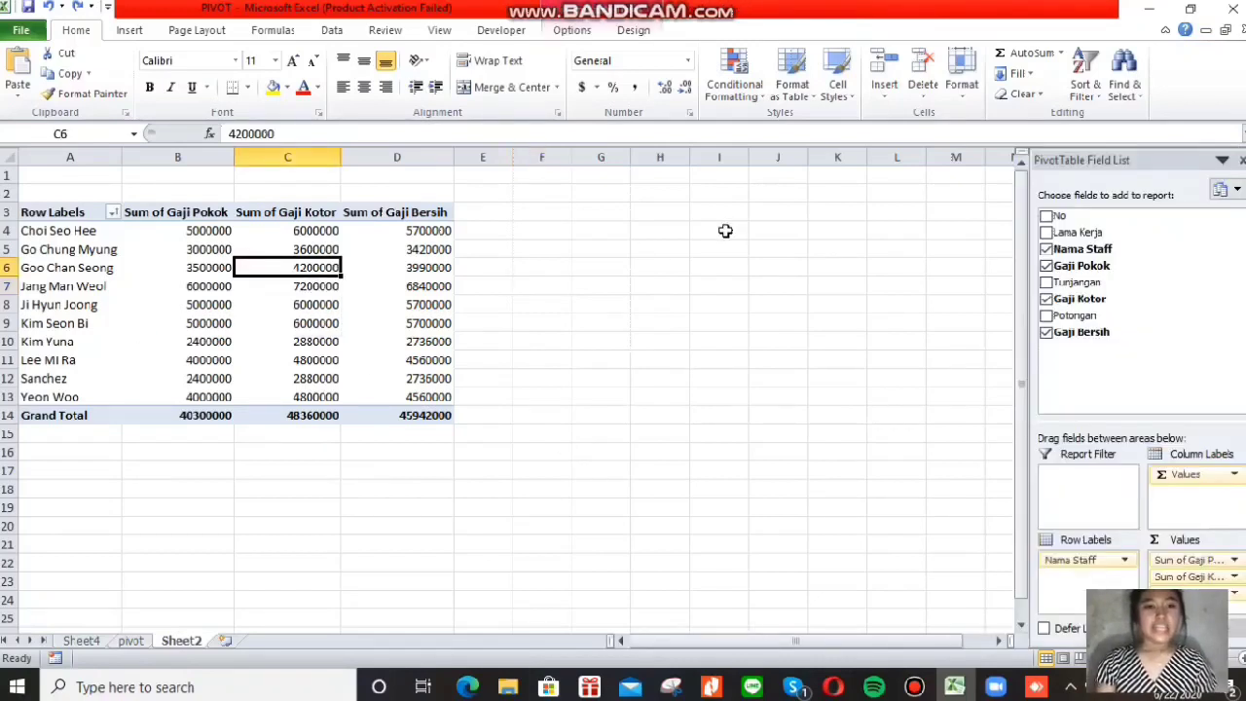
pyautogui.click(644, 232)
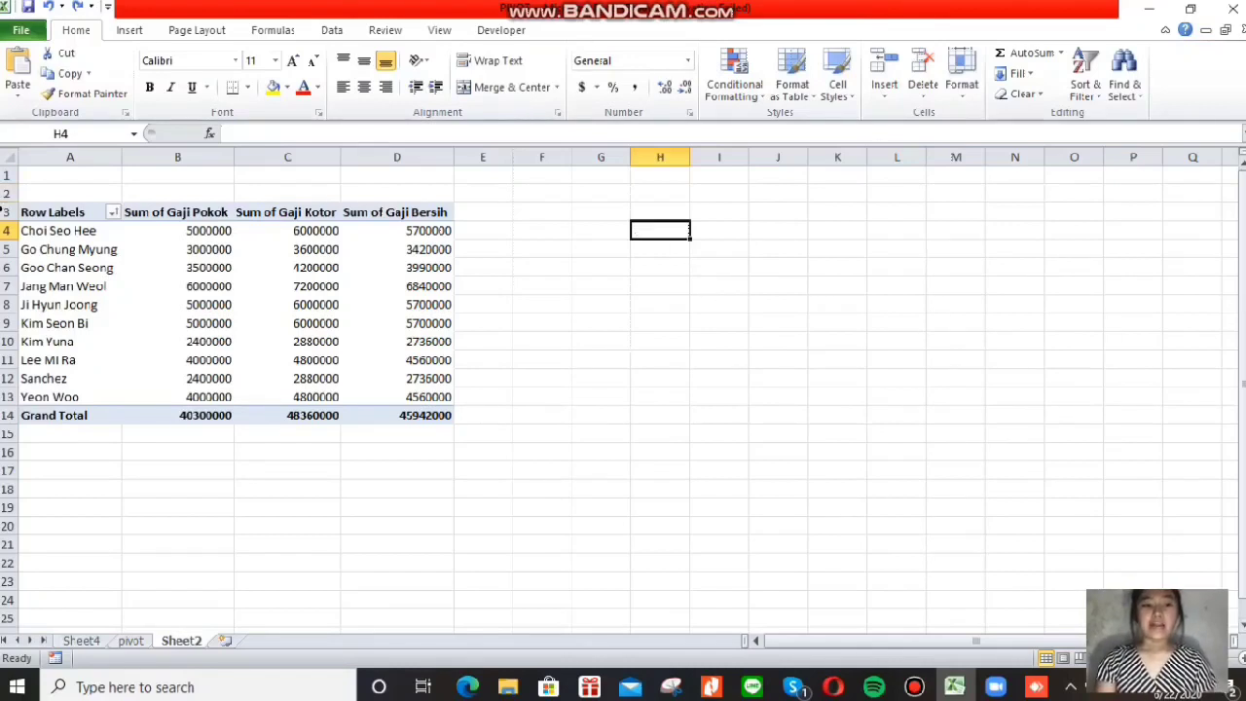
pyautogui.moveTo(23, 213); pyautogui.dragTo(170, 214)
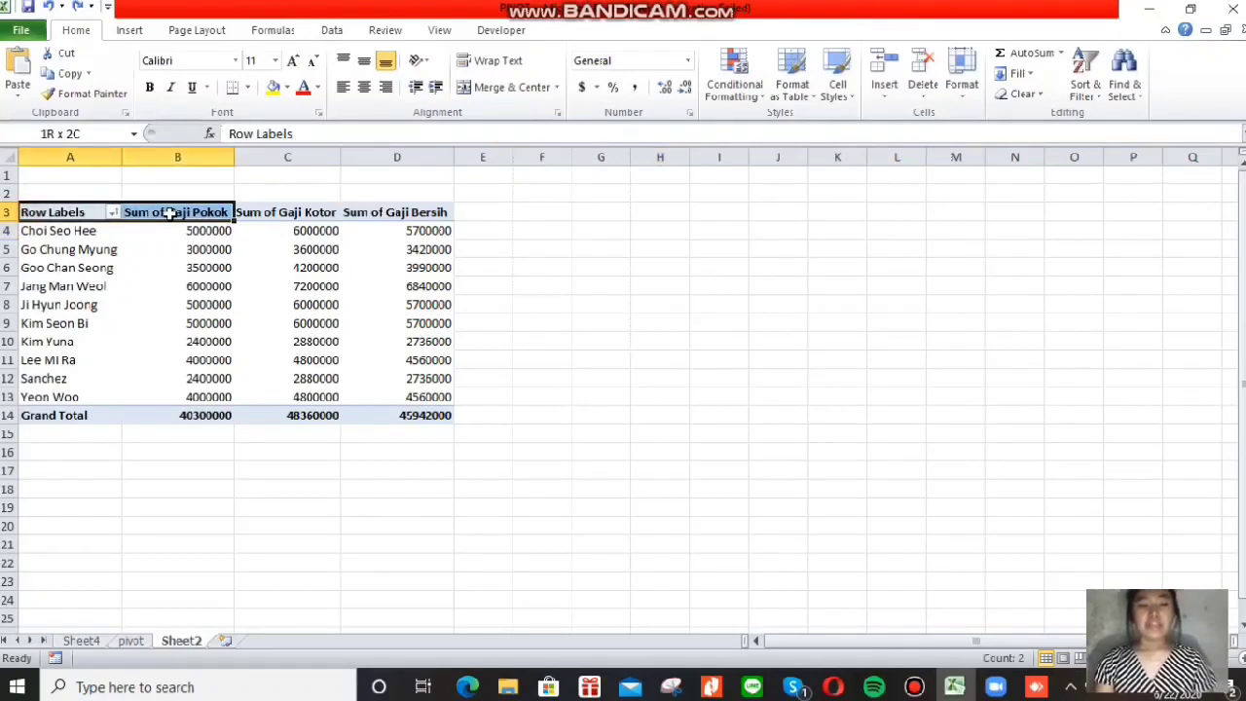
pyautogui.click(102, 259)
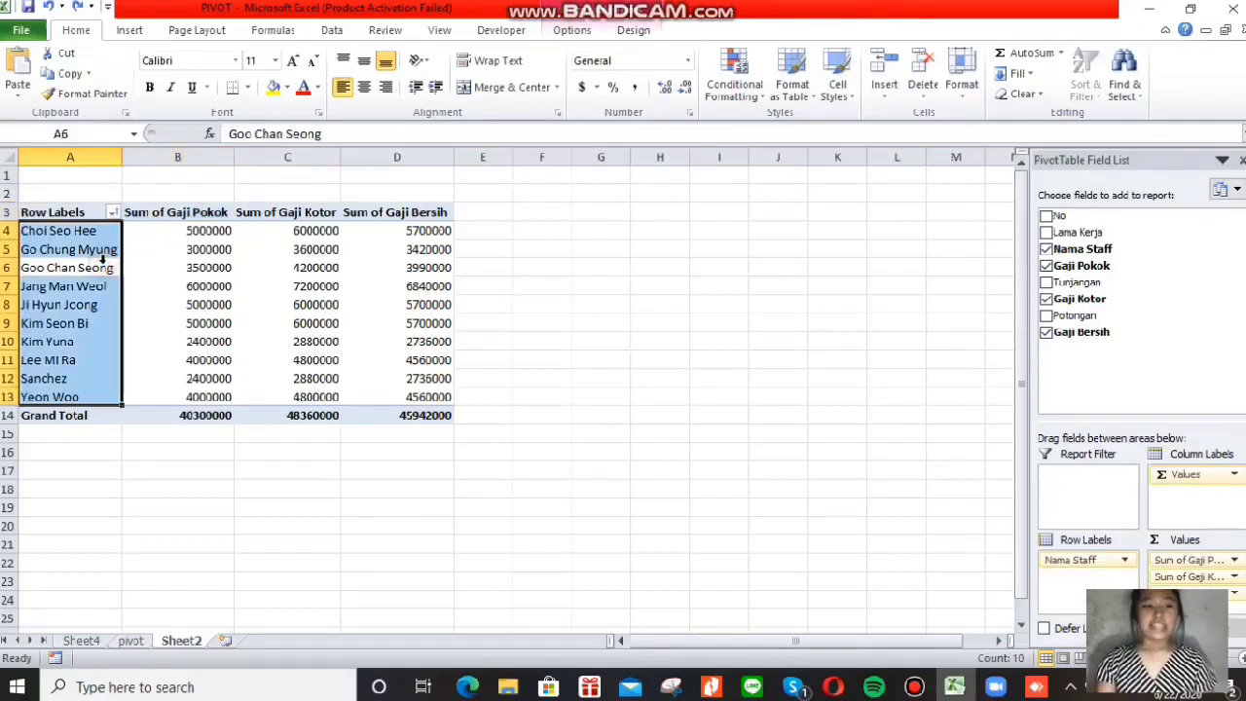
pyautogui.click(105, 193)
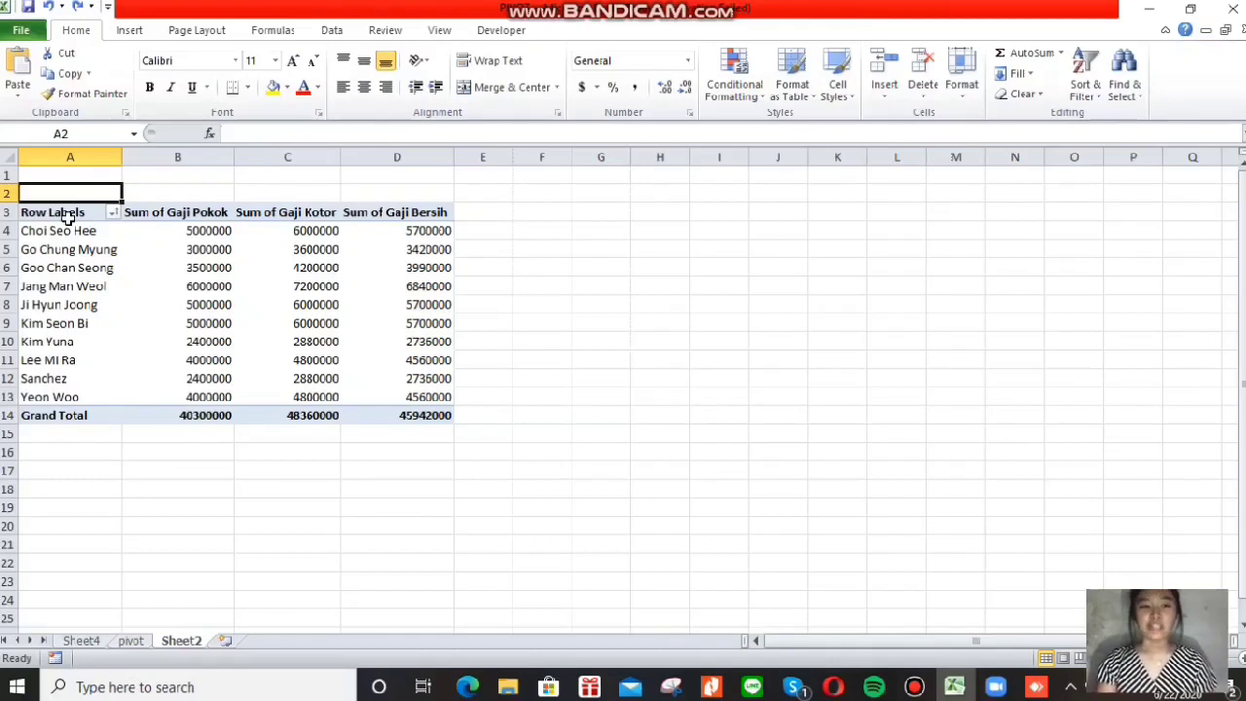
# Select A3:B13 of the PivotTable and insert a Line with Markers PivotChart from it.
pyautogui.moveTo(66, 218); pyautogui.dragTo(159, 394)
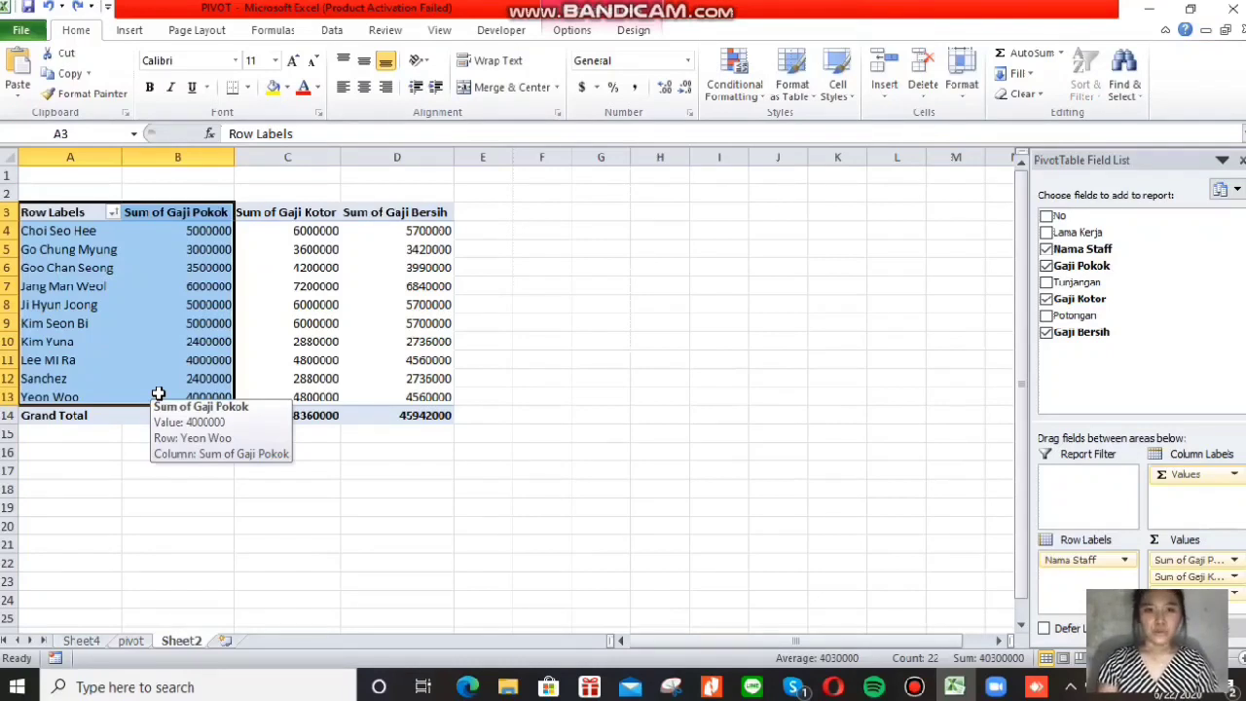
pyautogui.click(572, 31)
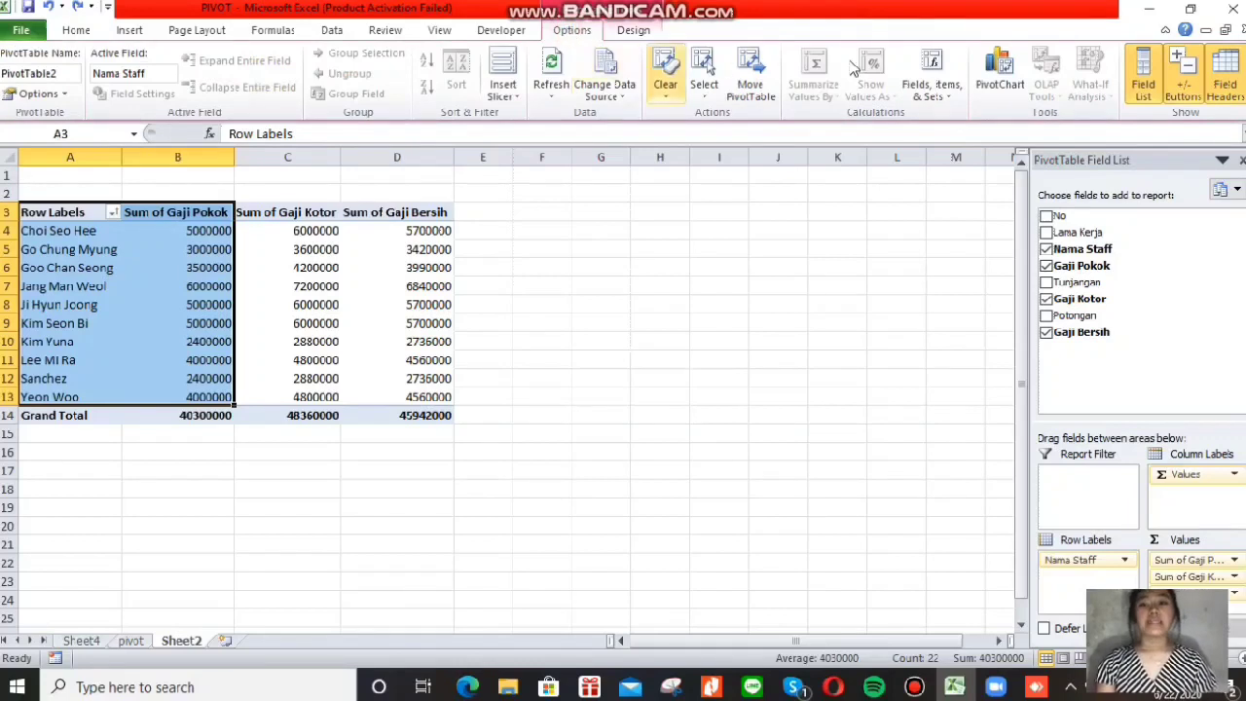
pyautogui.click(990, 82)
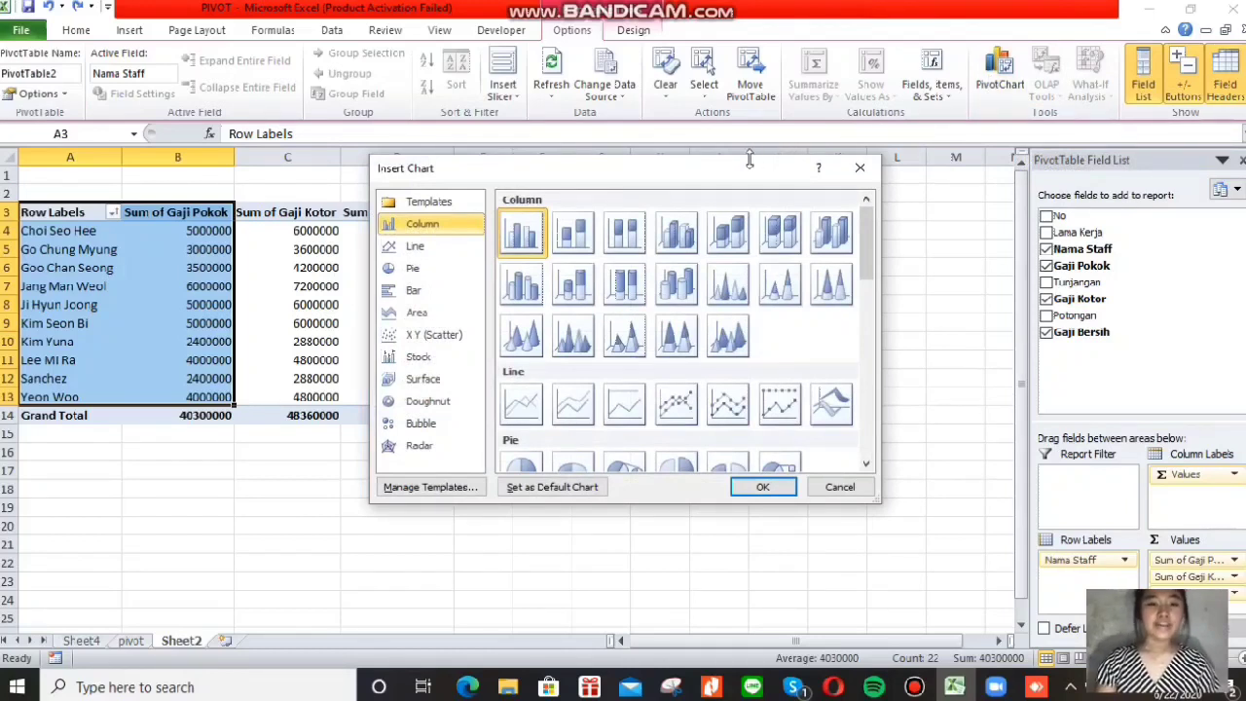
pyautogui.click(467, 246)
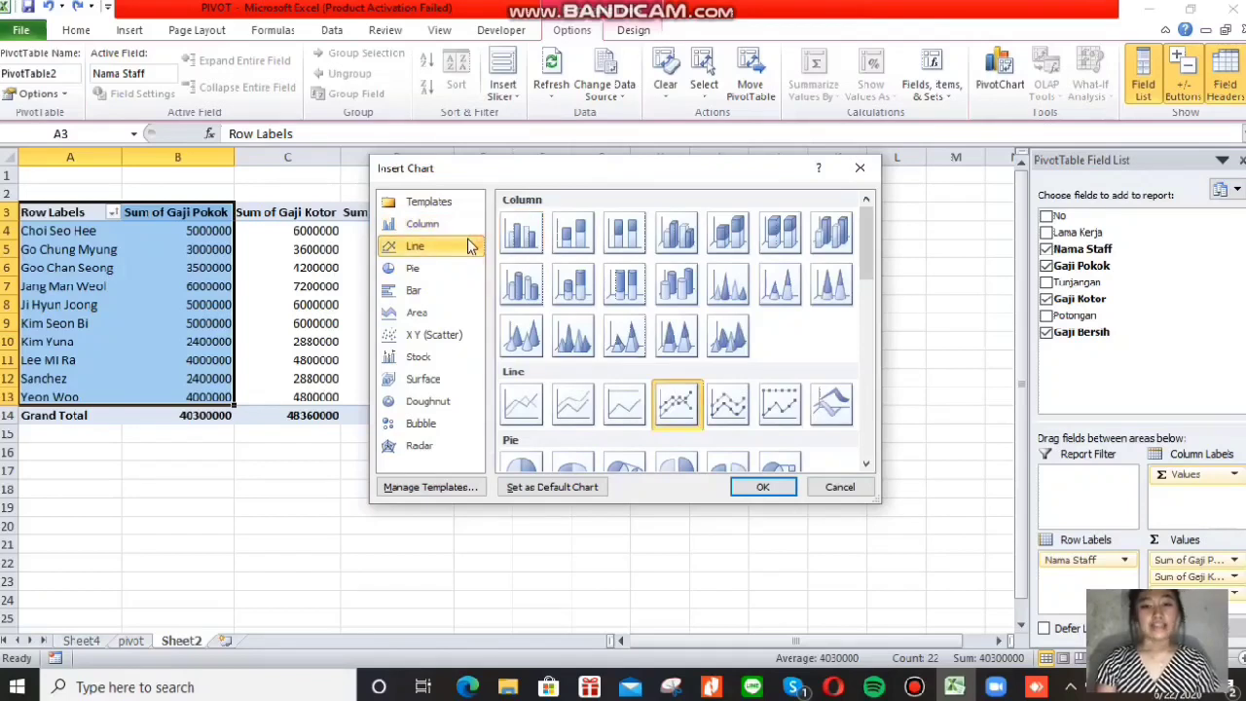
pyautogui.click(763, 487)
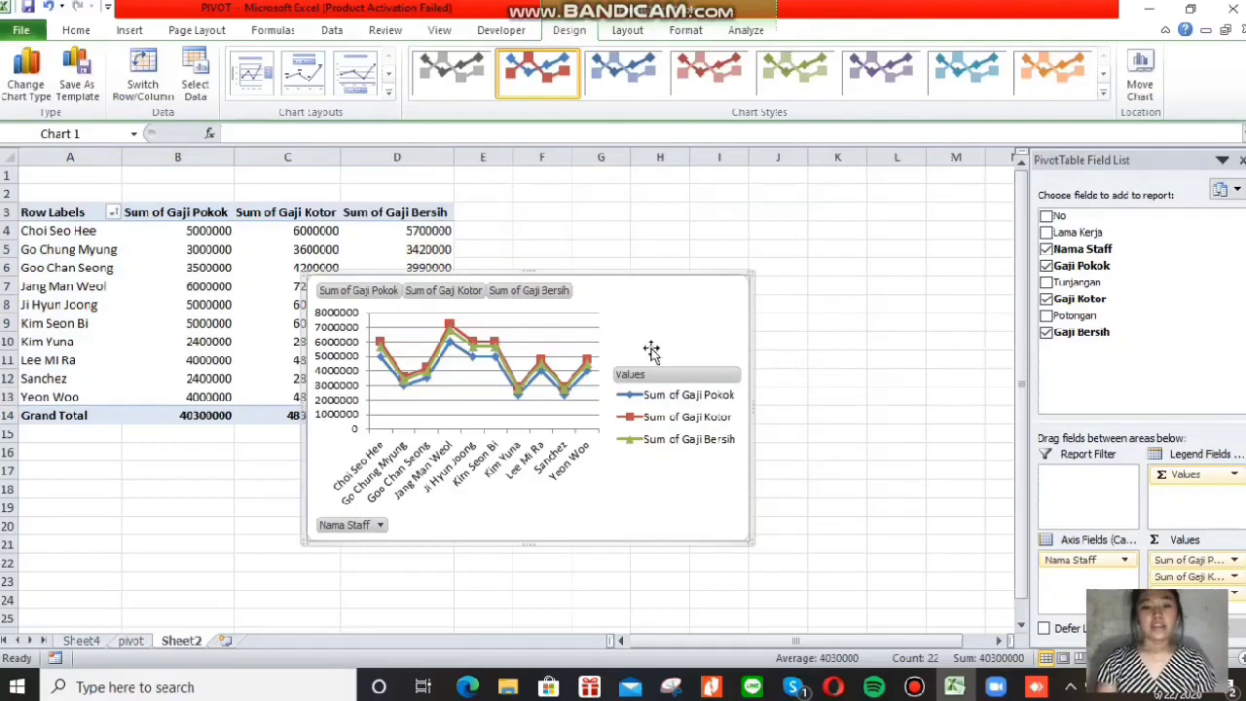
# Place the PivotChart beside the PivotTable and remove the Gaji Kotor and Gaji Bersih fields, leaving Gaji Pokok per Nama Staff.
pyautogui.moveTo(635, 293); pyautogui.dragTo(822, 212)
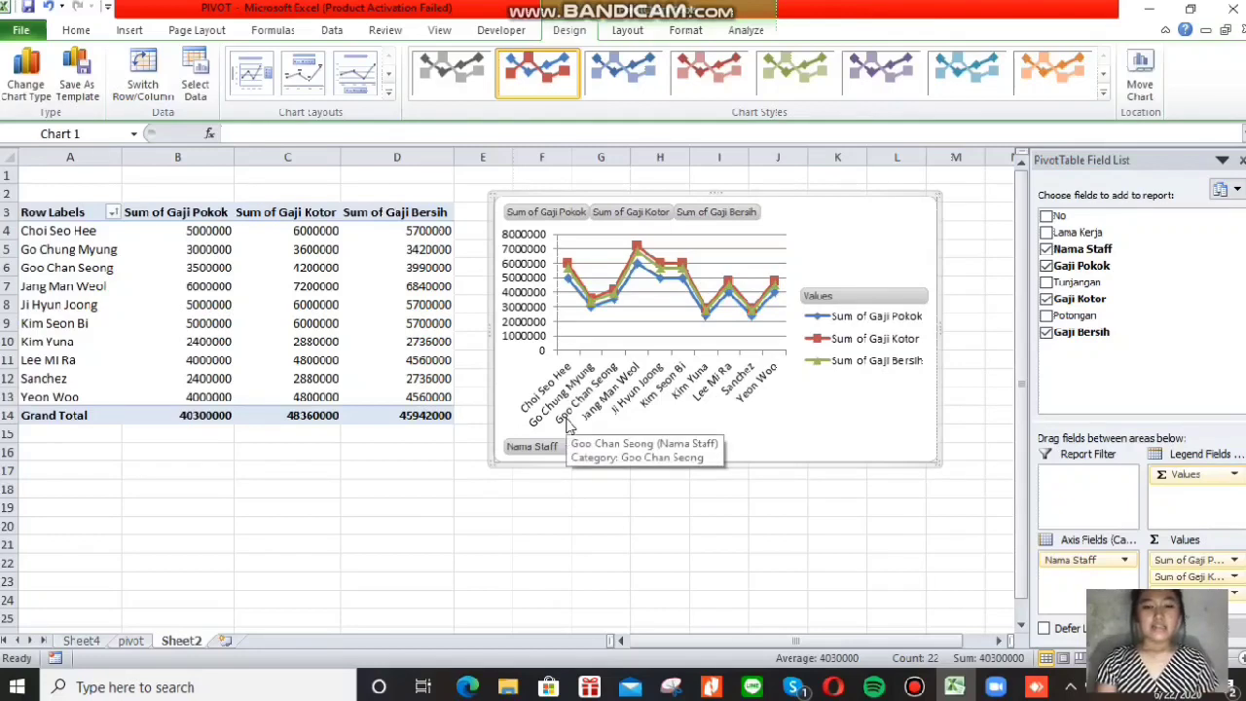
pyautogui.click(1047, 300)
pyautogui.click(1047, 333)
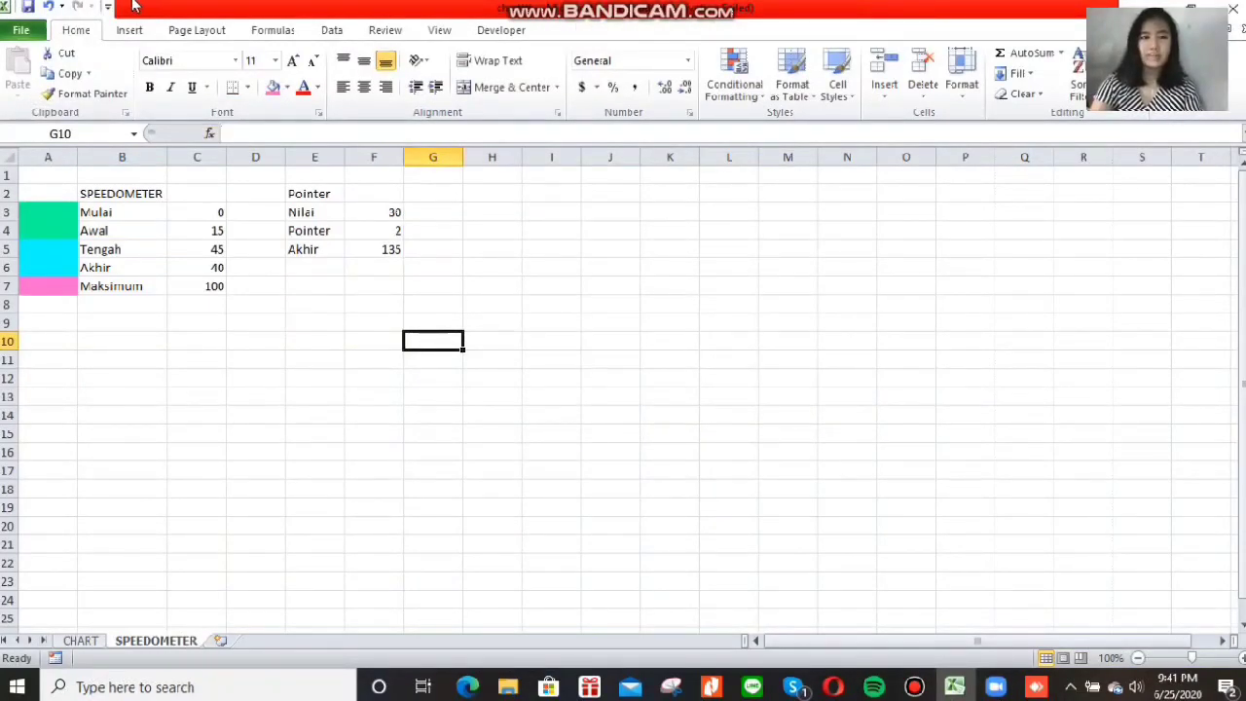
# Insert an empty doughnut chart on the SPEEDOMETER sheet.
pyautogui.click(129, 30)
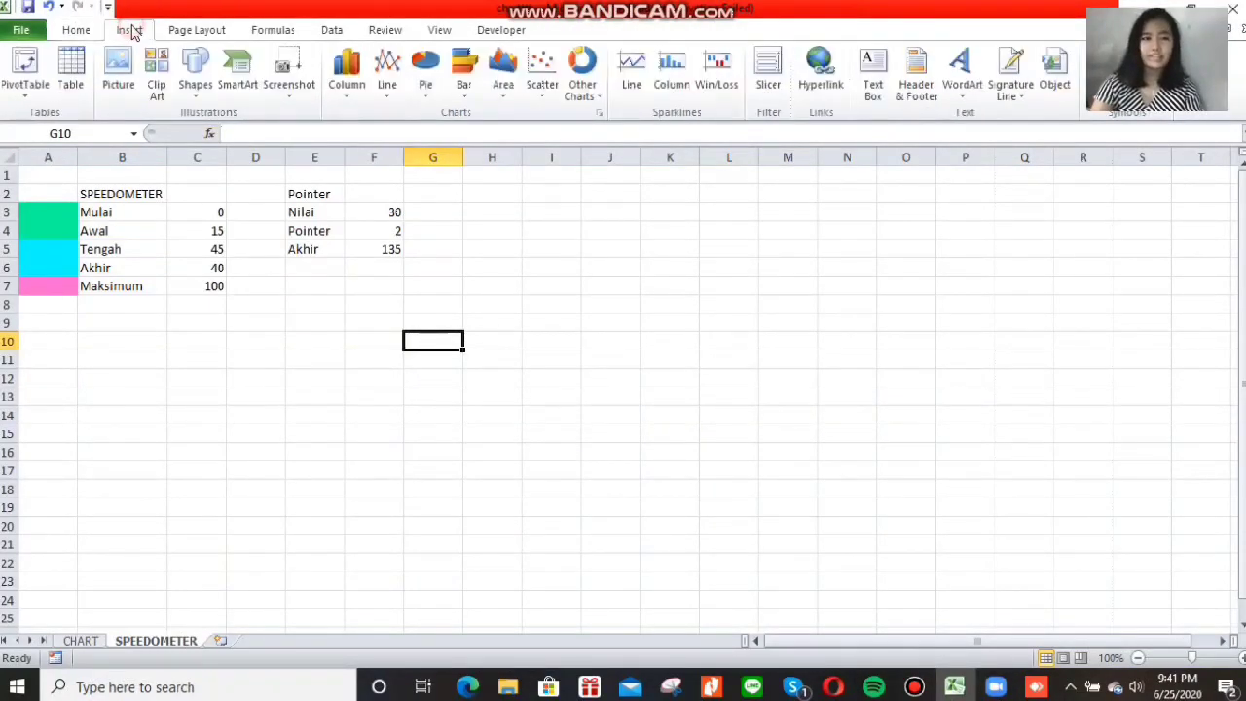
pyautogui.click(587, 92)
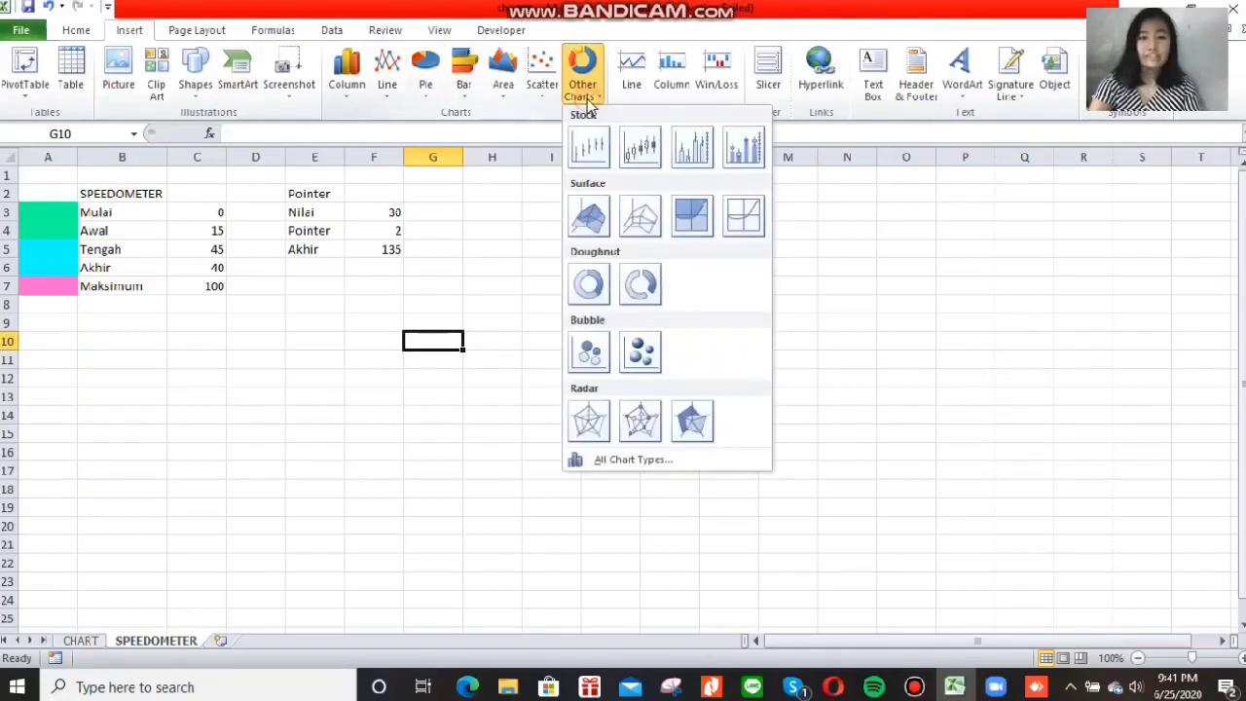
pyautogui.click(596, 288)
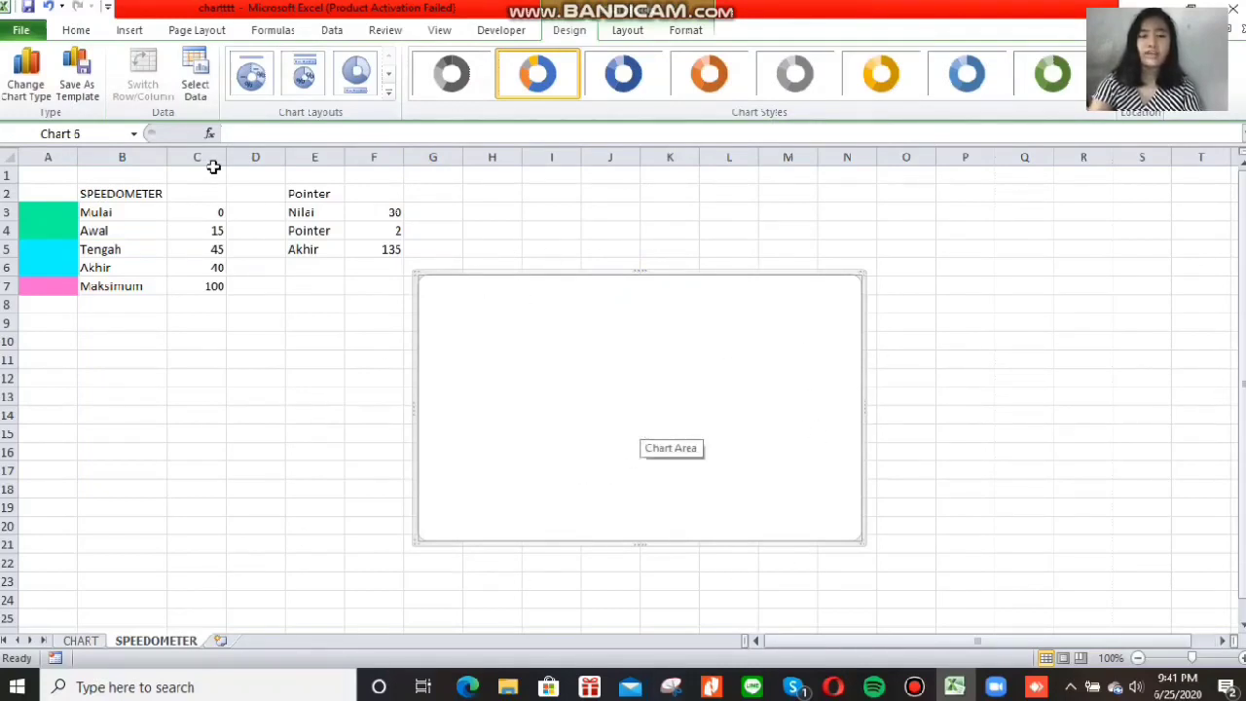
# Add a doughnut series named from cell B2 with values from C3:C7, and delete the chart's legend.
pyautogui.click(196, 88)
pyautogui.click(126, 374)
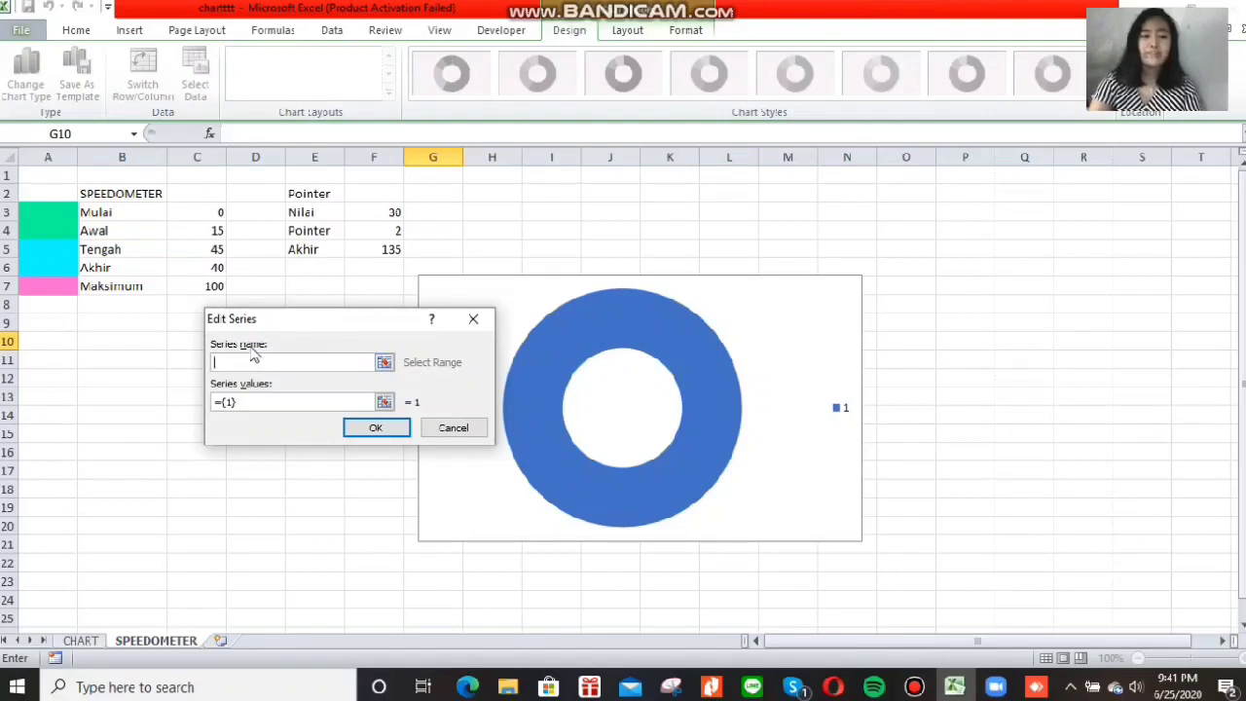
pyautogui.click(144, 198)
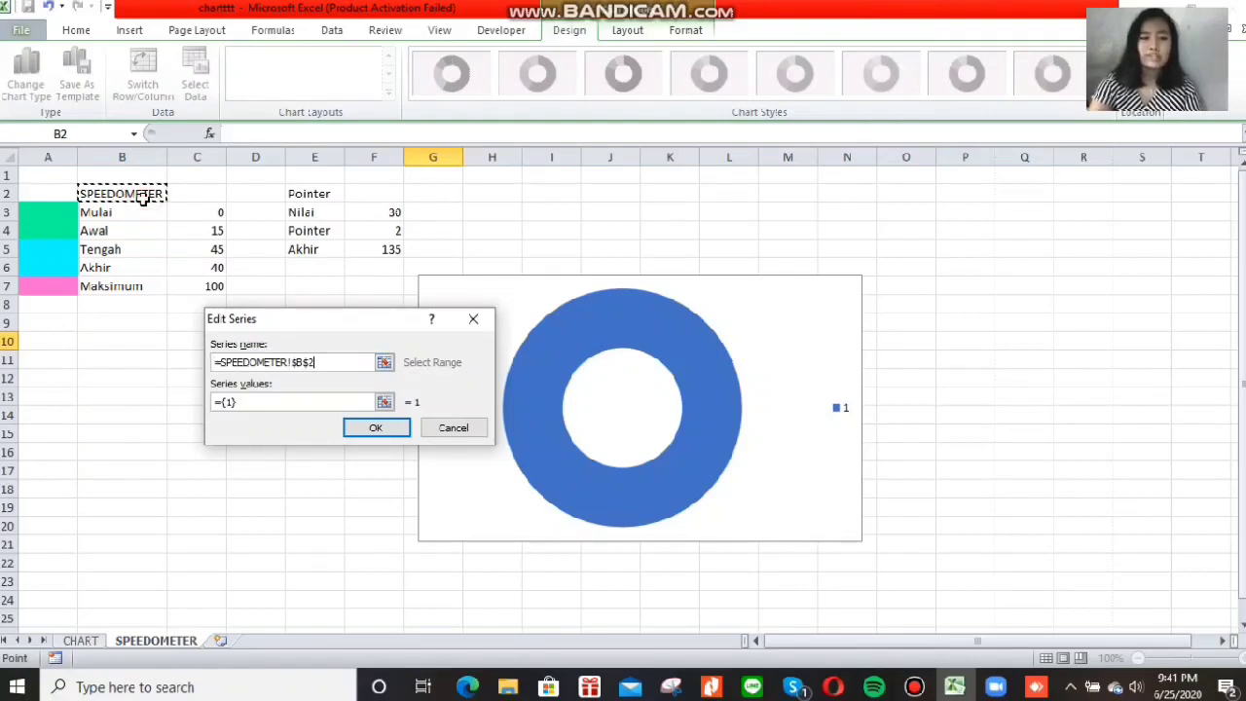
pyautogui.click(265, 405)
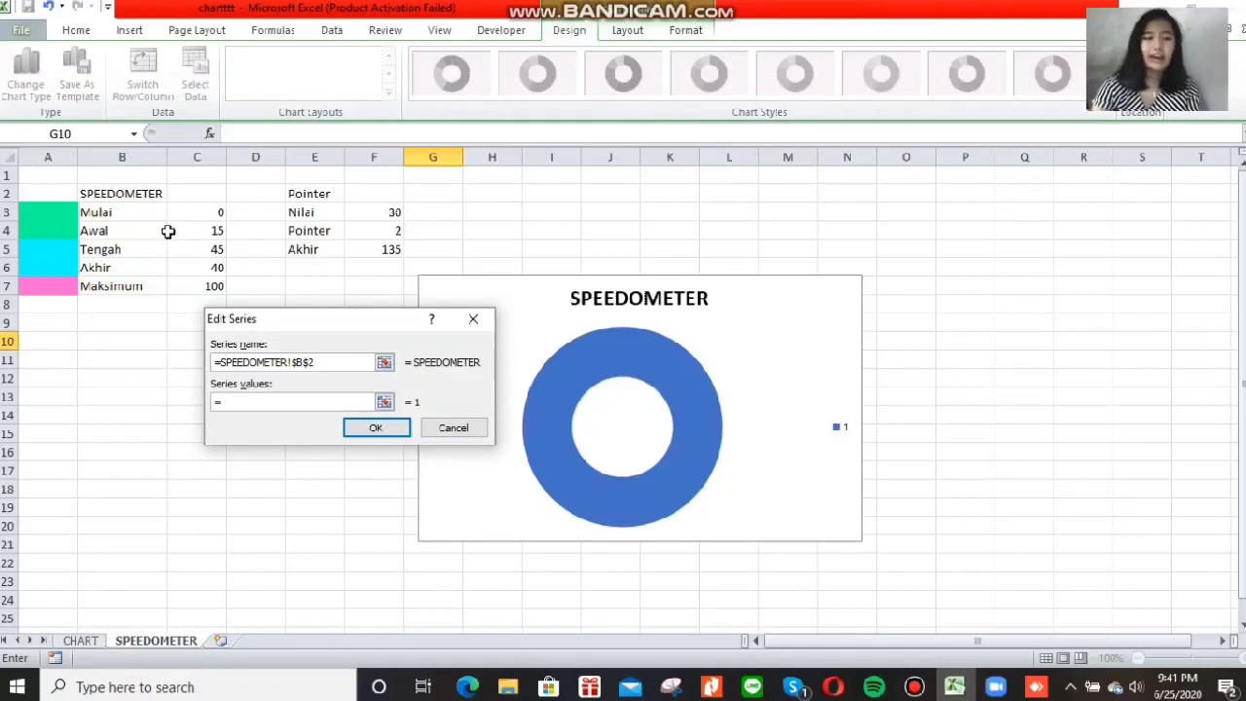
pyautogui.moveTo(228, 212); pyautogui.dragTo(216, 284)
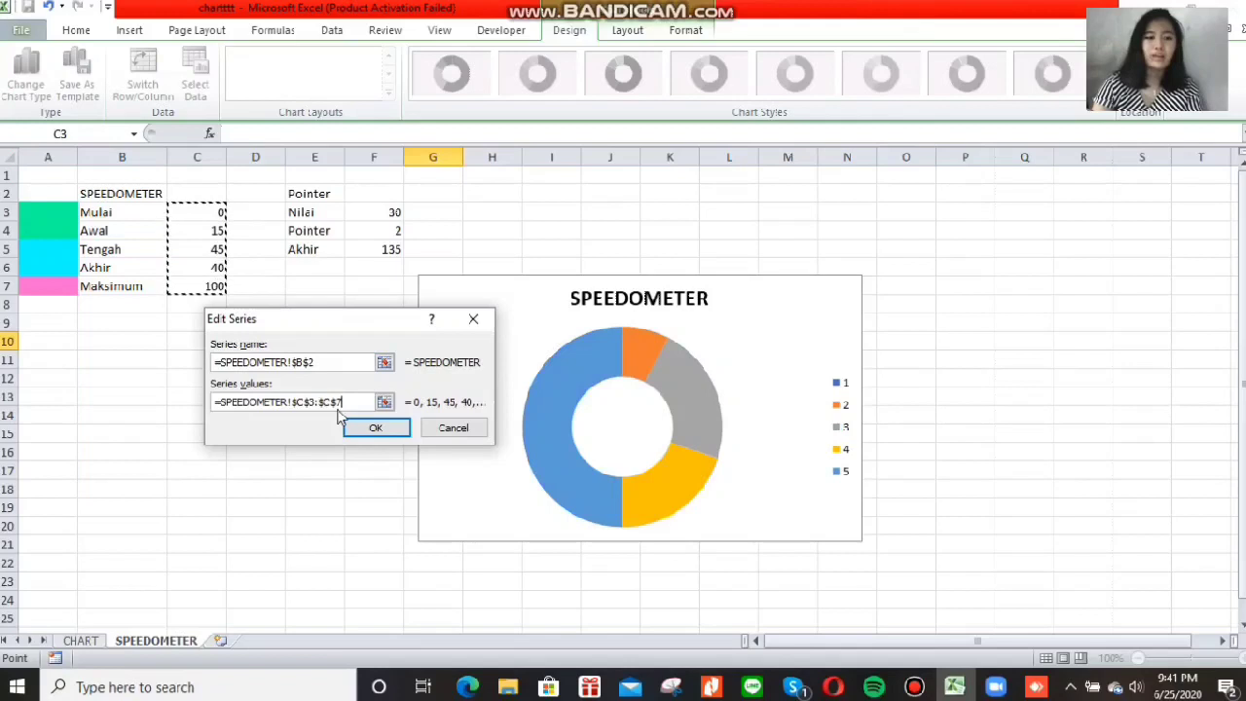
pyautogui.click(375, 428)
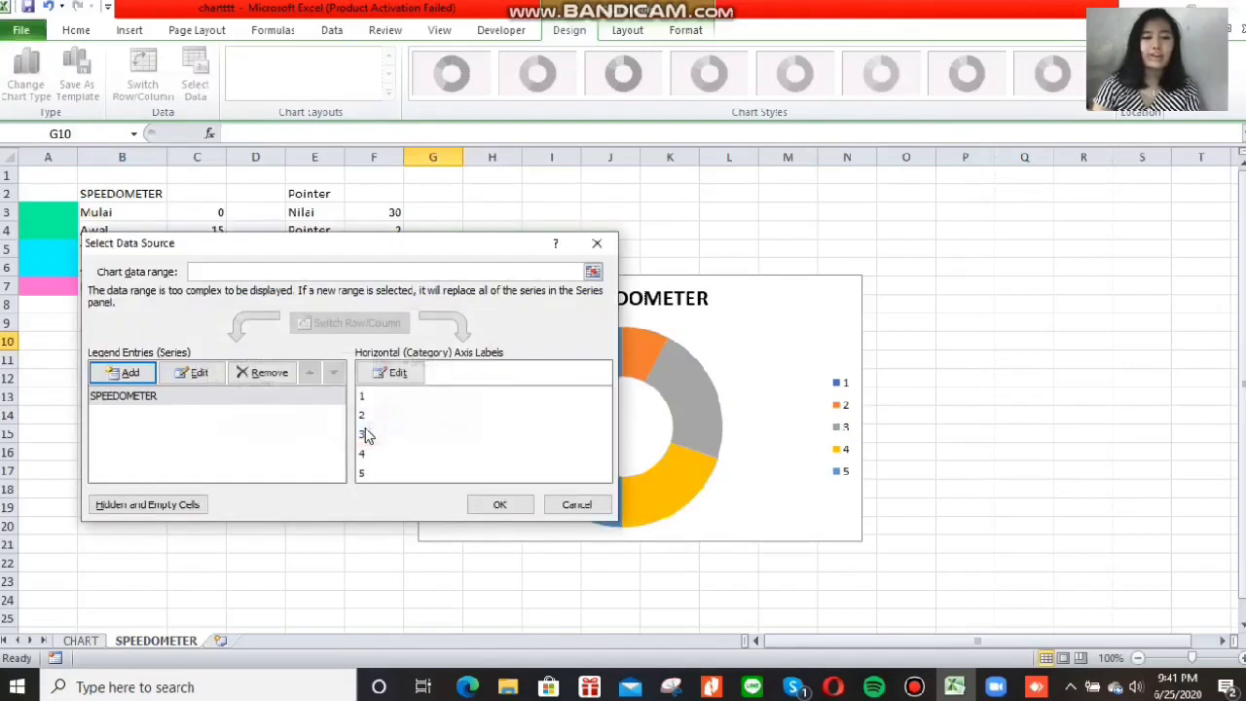
pyautogui.click(500, 504)
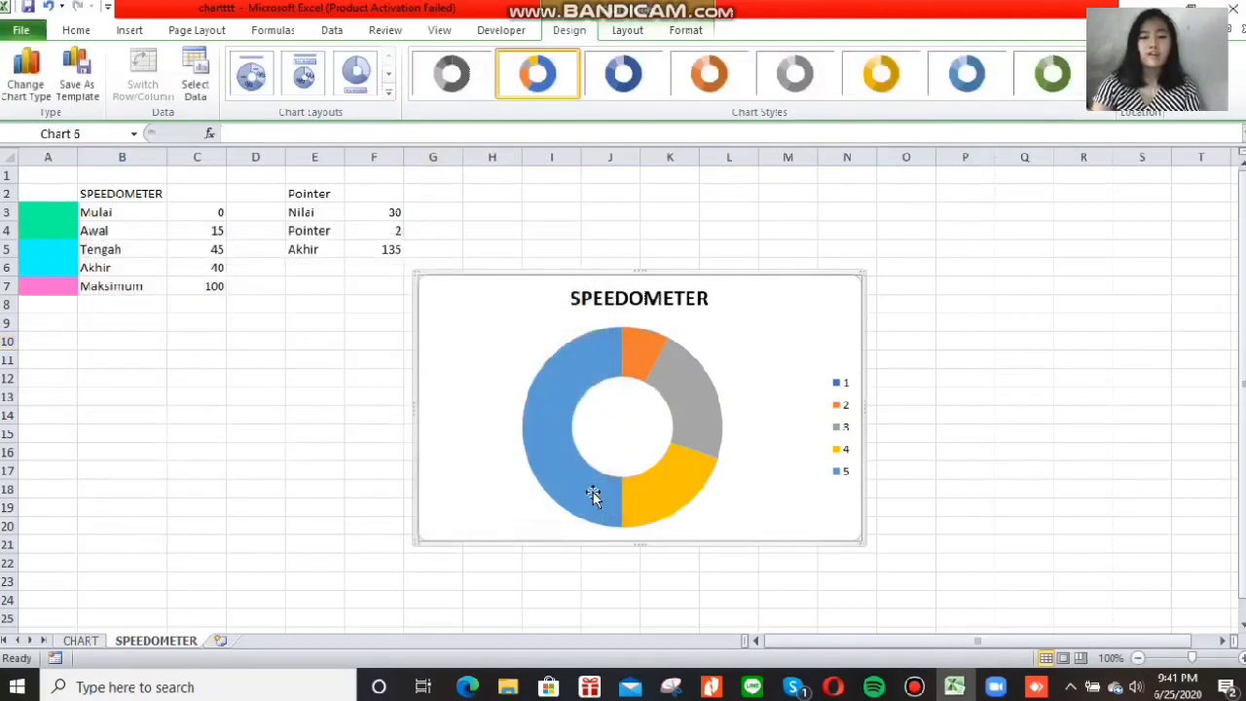
pyautogui.click(839, 388)
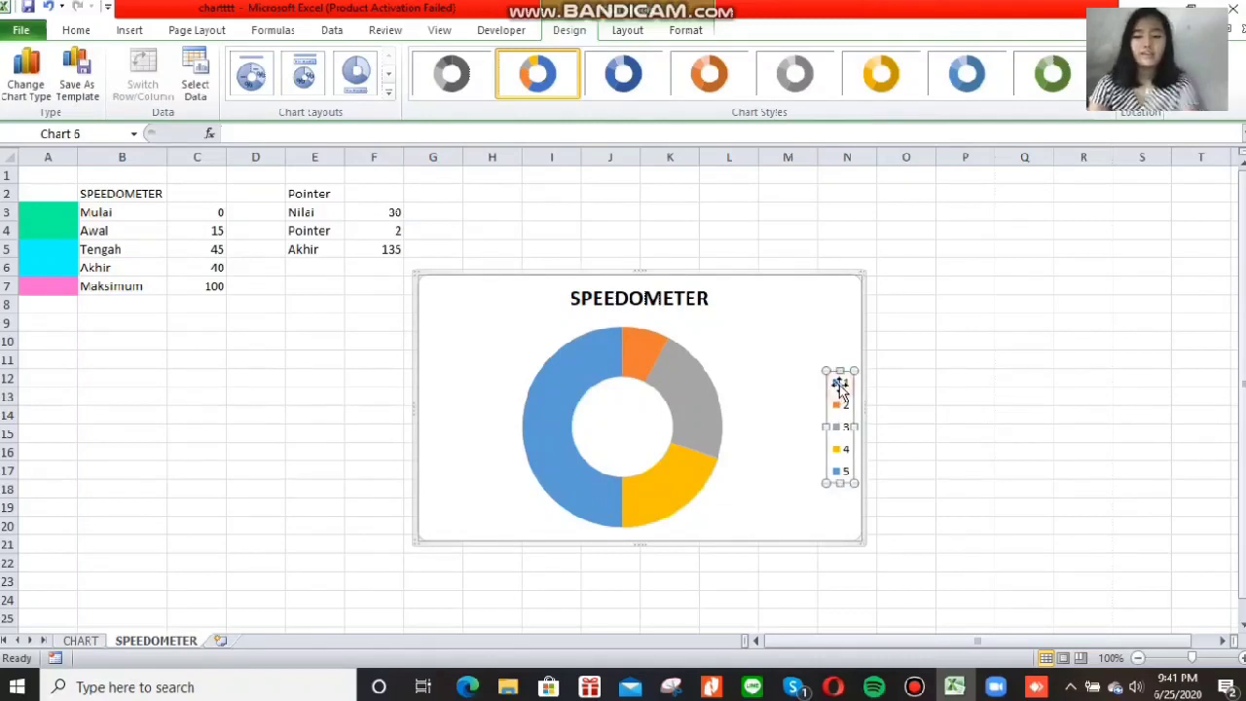
pyautogui.press('Delete')
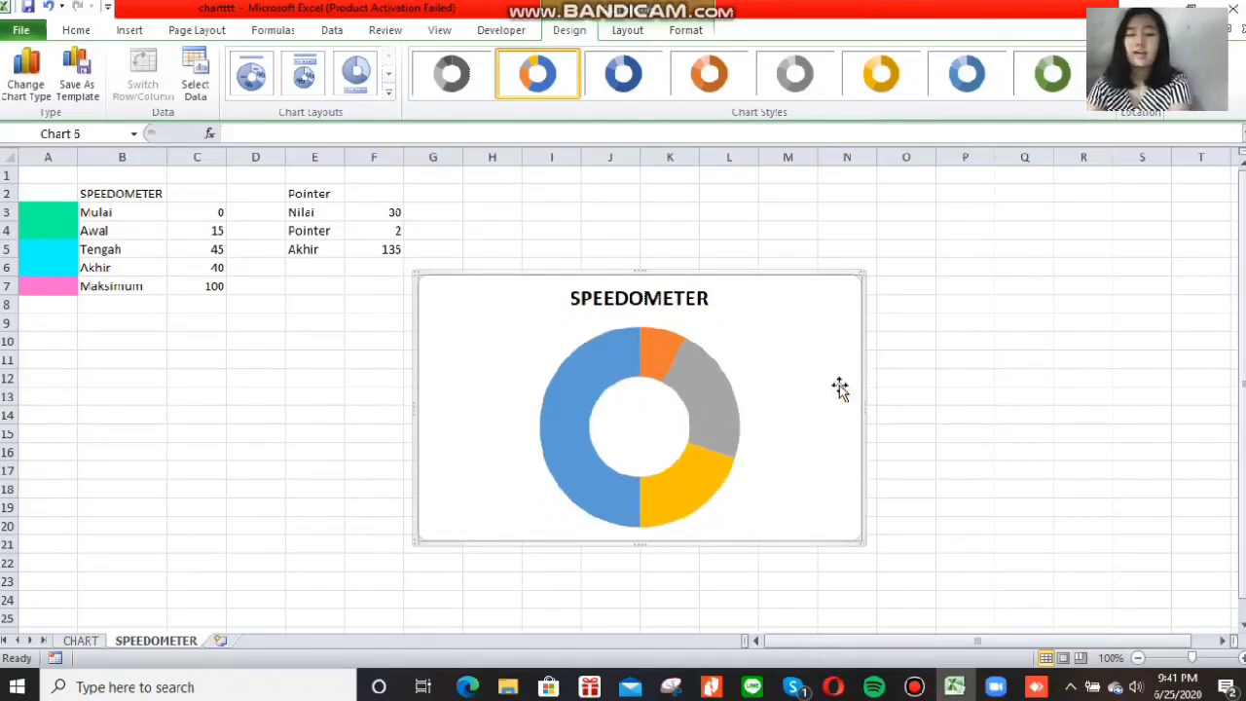
# Set the doughnut series' angle of first slice to 270 and its doughnut hole size to 40%.
pyautogui.click(616, 373)
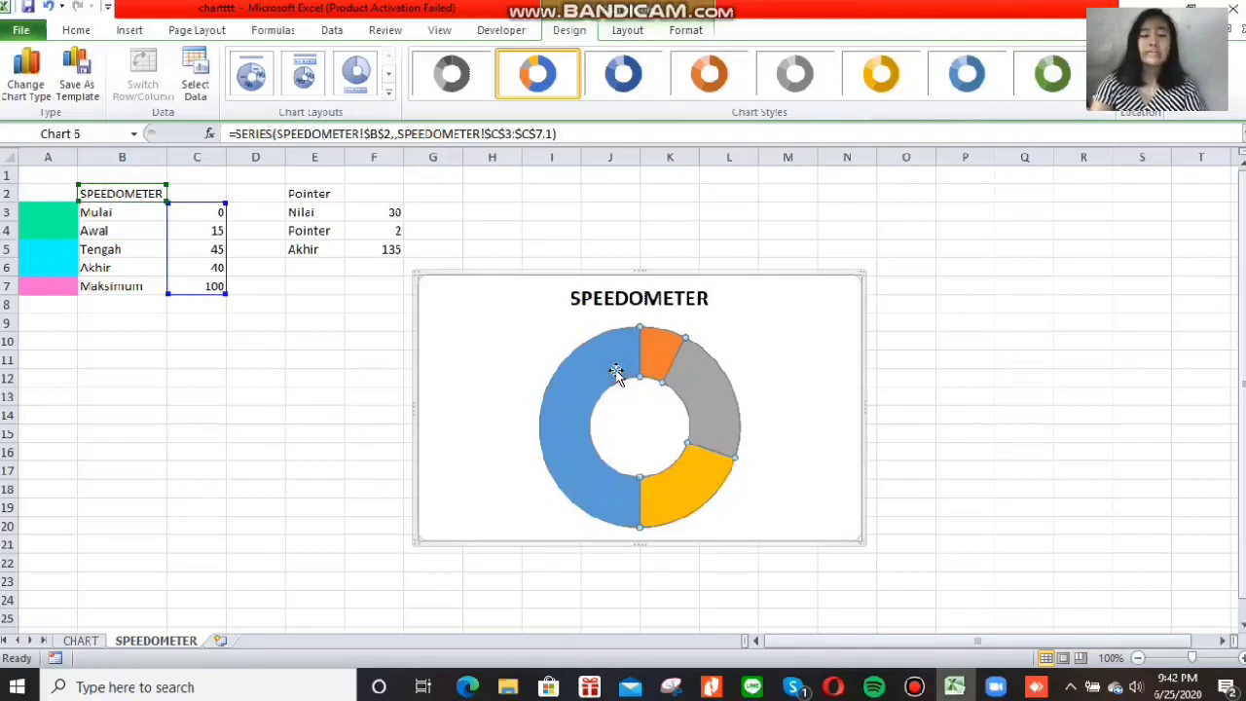
pyautogui.rightClick(617, 373)
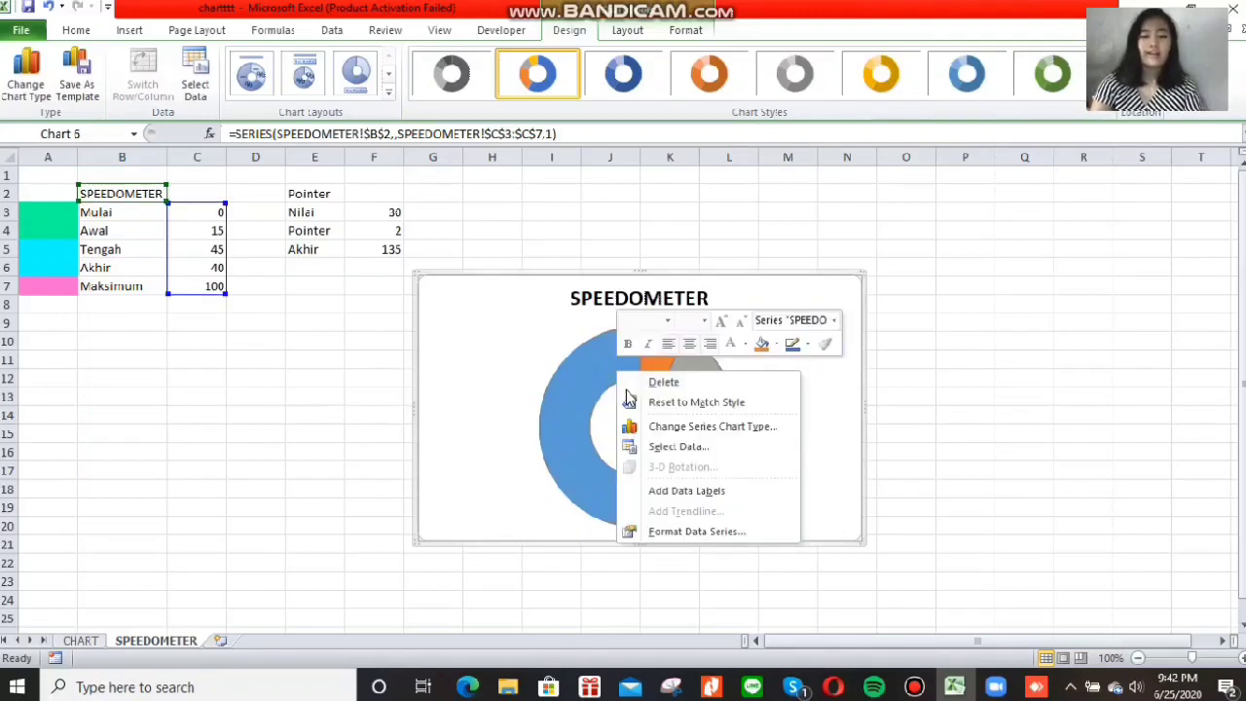
pyautogui.click(691, 534)
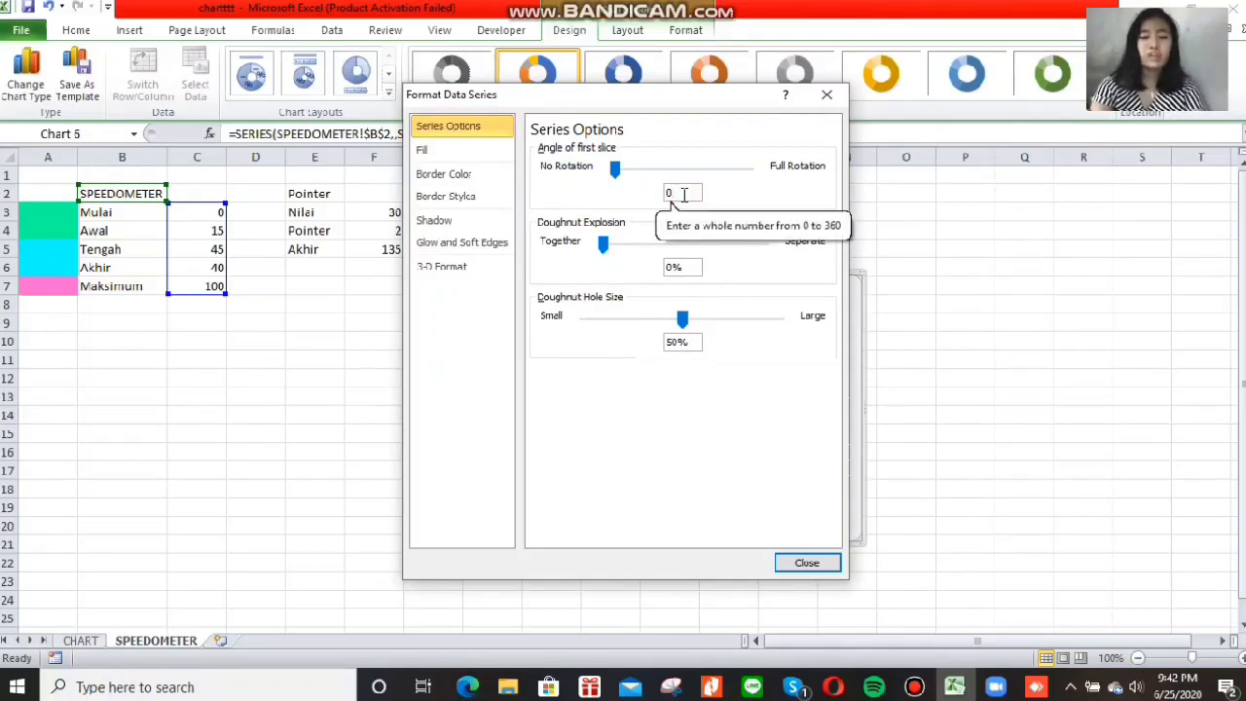
pyautogui.press('BackSpace')
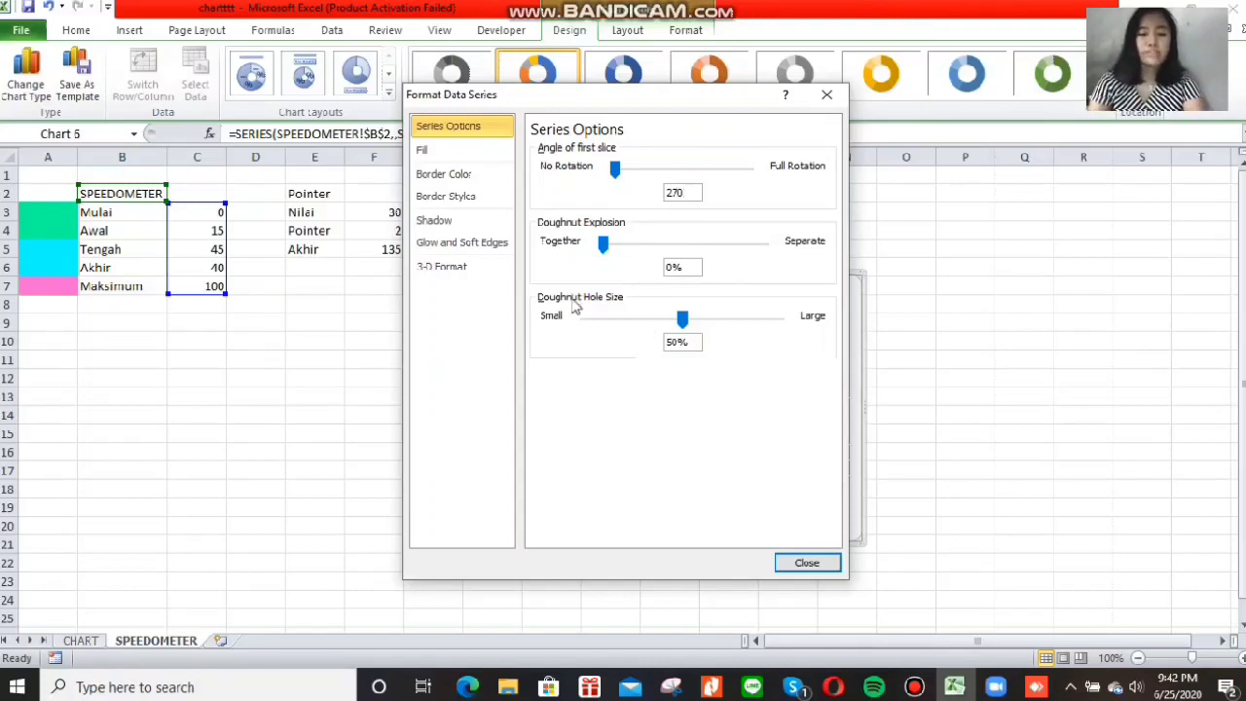
pyautogui.click(673, 344)
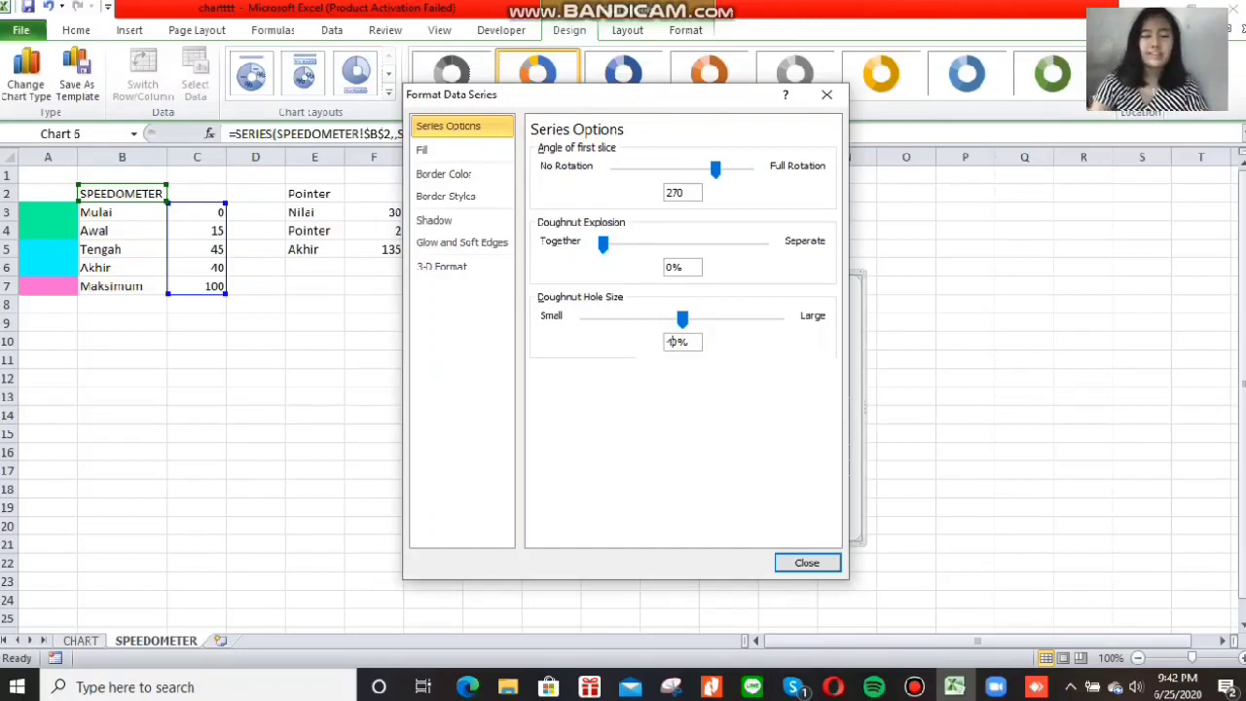
pyautogui.click(807, 565)
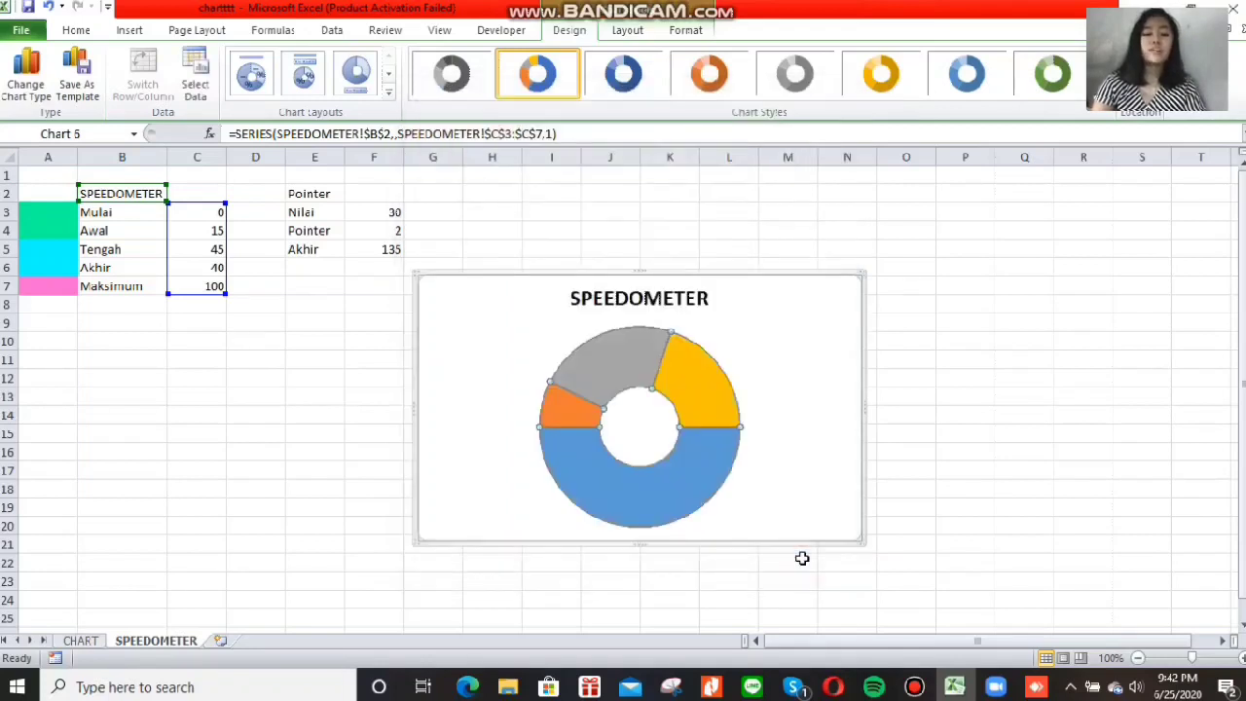
# Set the blue bottom half slice of the doughnut to No fill.
pyautogui.moveTo(622, 477)
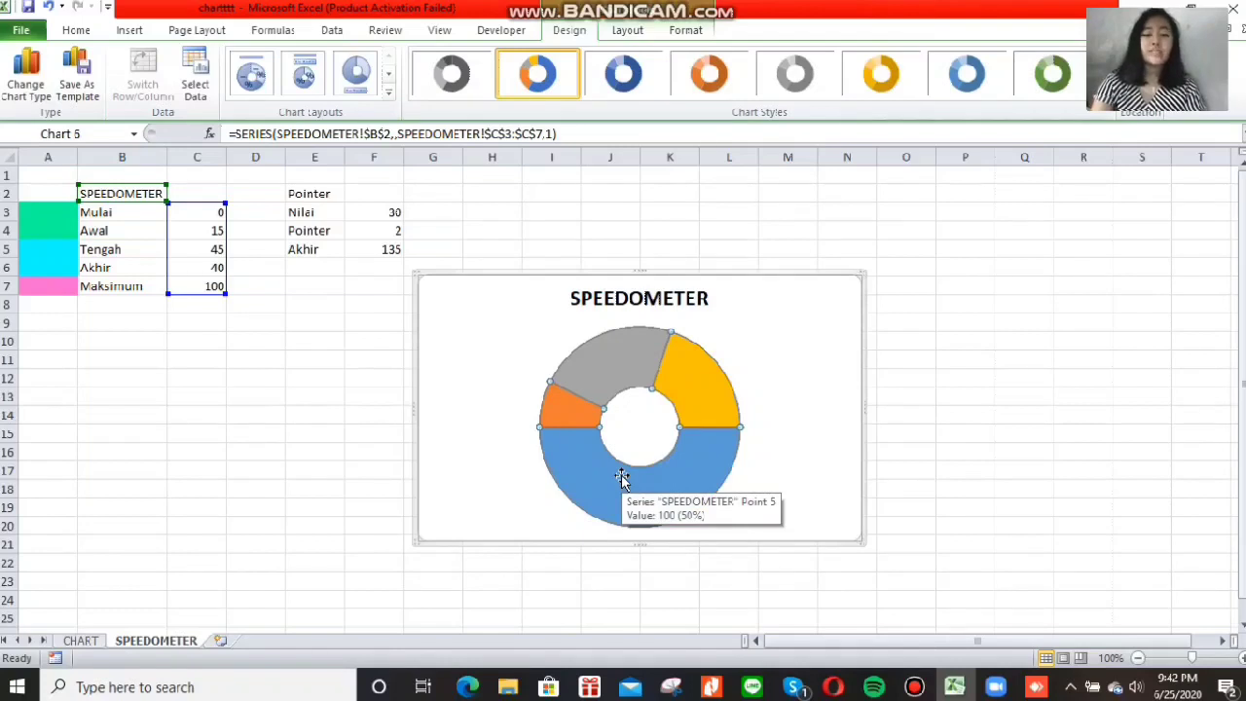
pyautogui.click(622, 477)
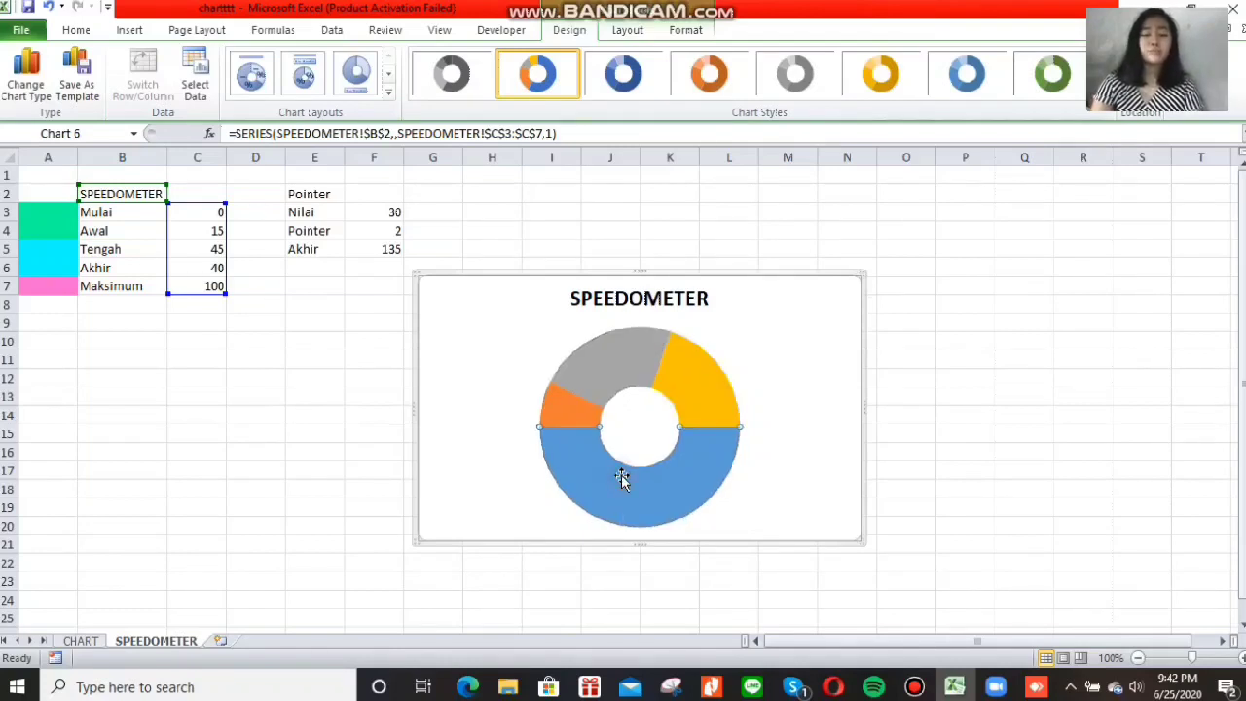
pyautogui.rightClick(622, 477)
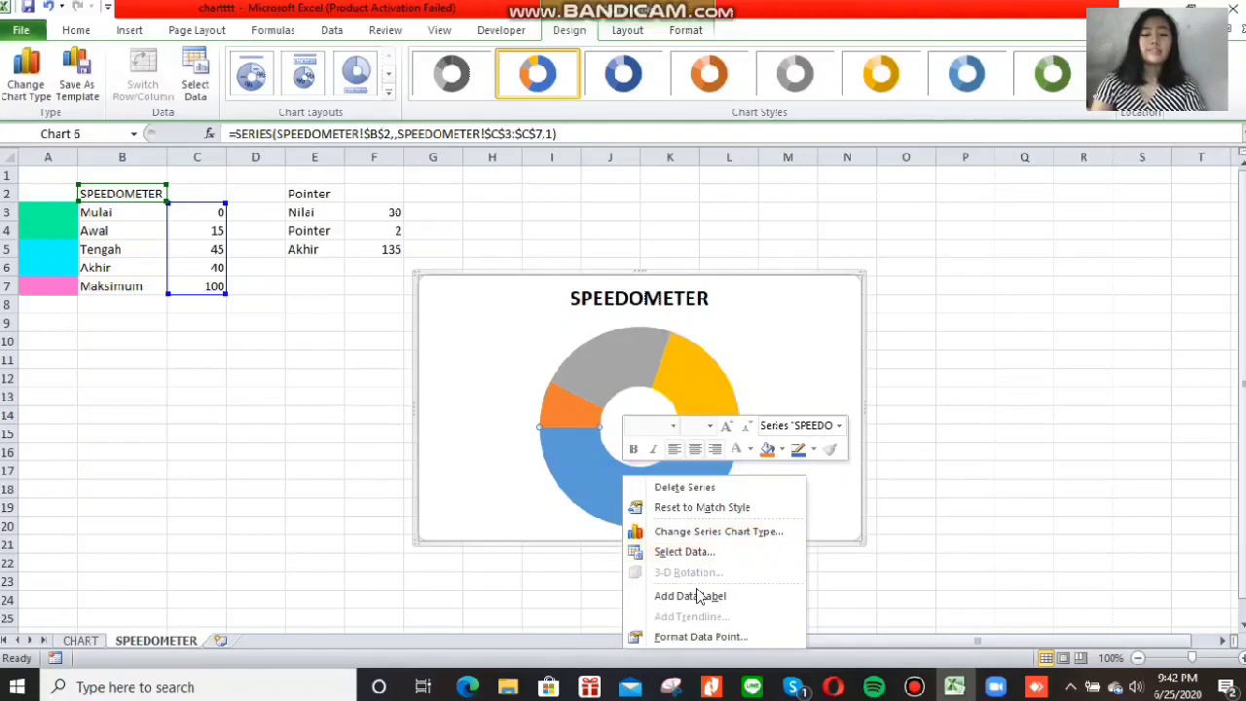
pyautogui.click(723, 639)
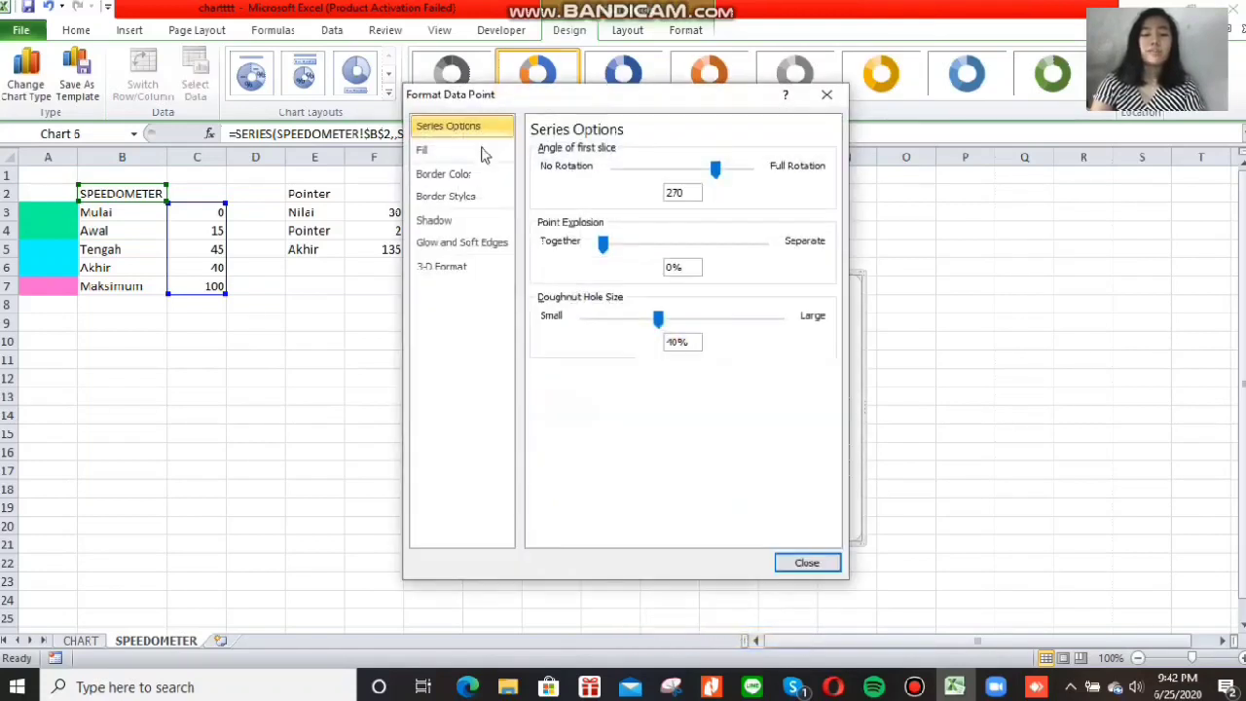
pyautogui.click(482, 151)
pyautogui.click(551, 152)
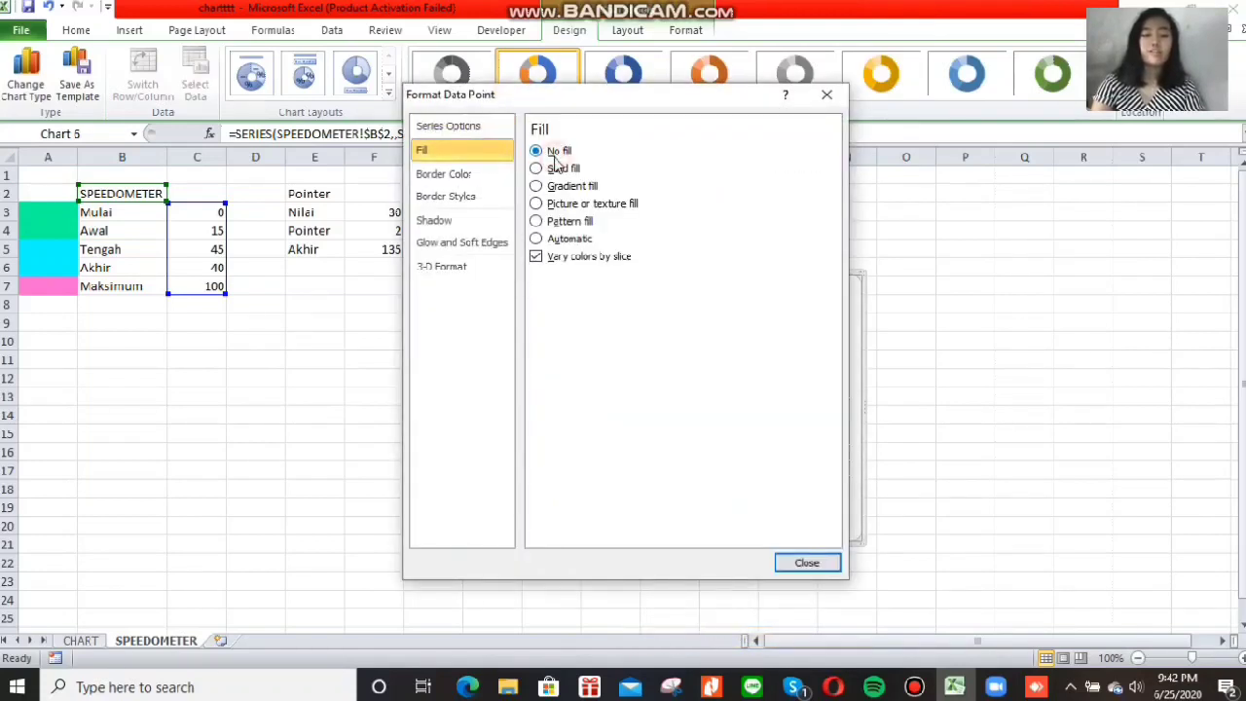
pyautogui.click(814, 563)
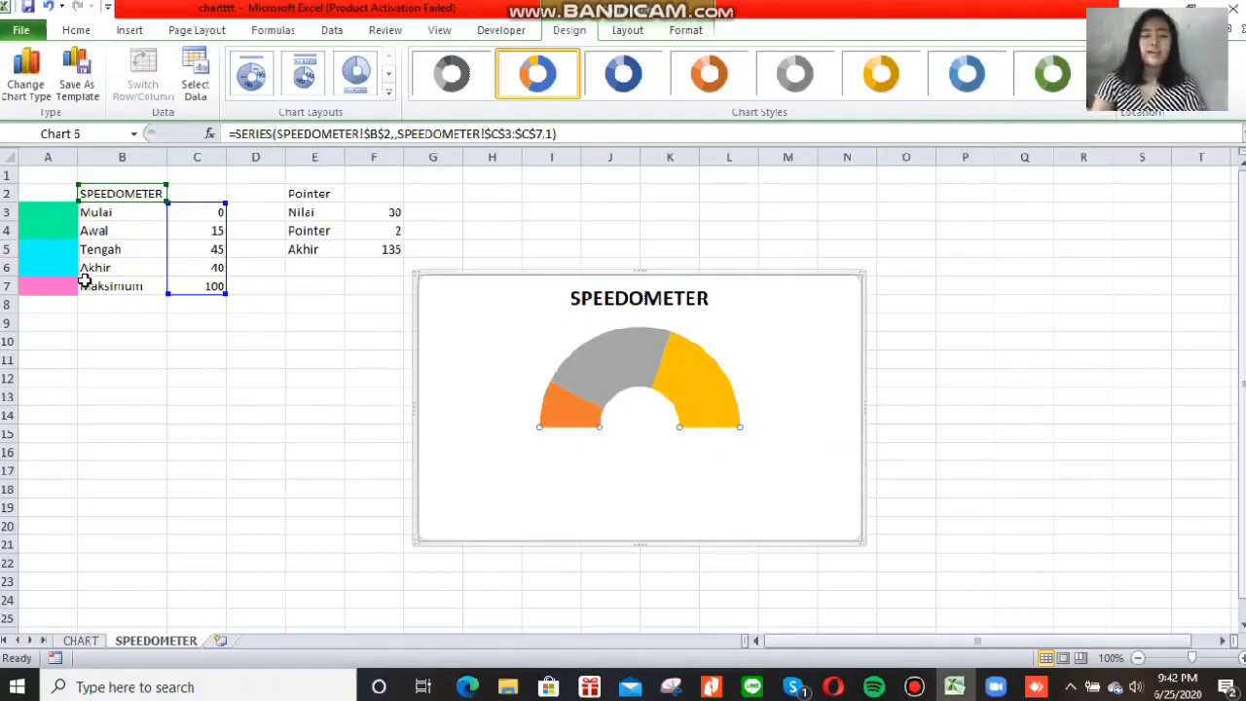
# Give the orange slice of the doughnut a solid light green fill from the recent colors.
pyautogui.click(553, 406)
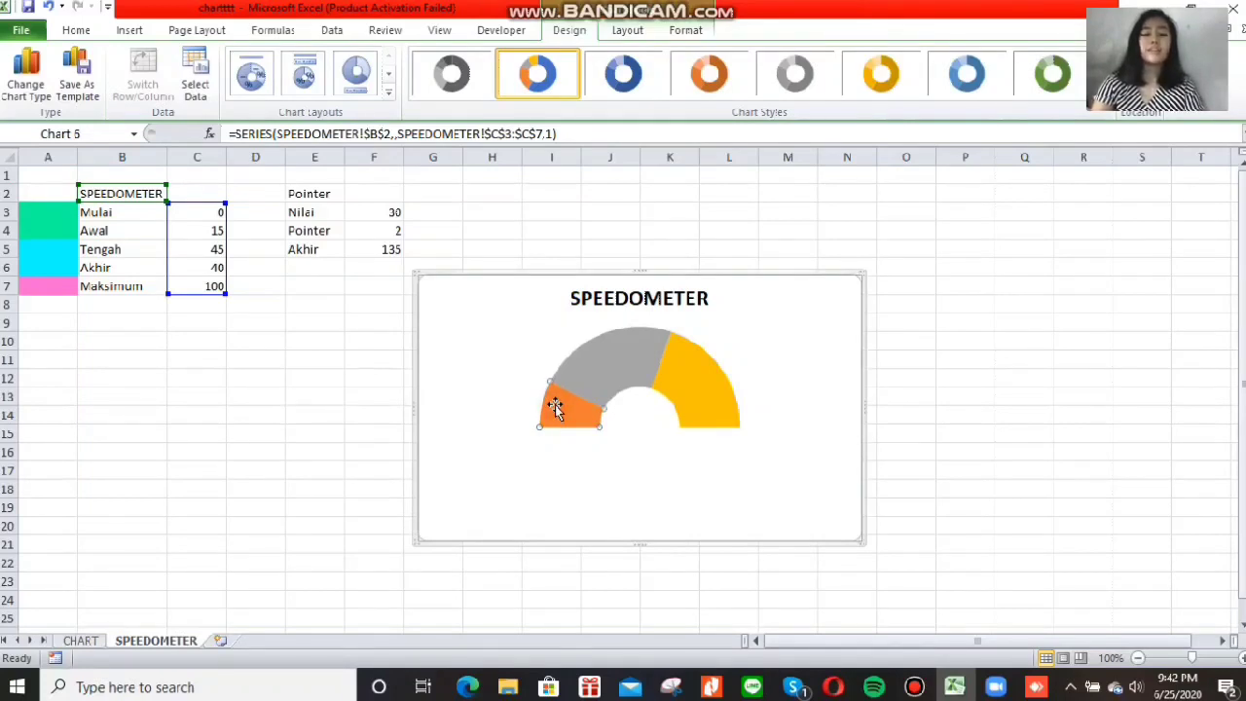
pyautogui.rightClick(554, 405)
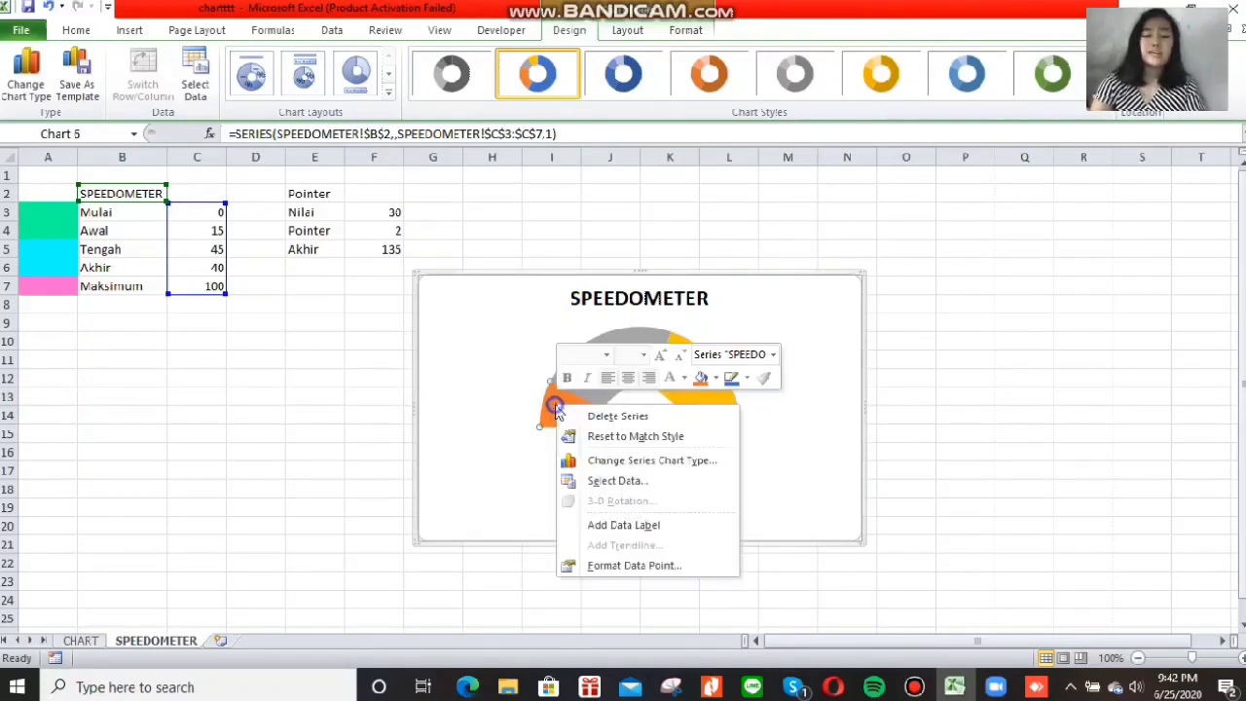
pyautogui.click(649, 565)
pyautogui.click(472, 148)
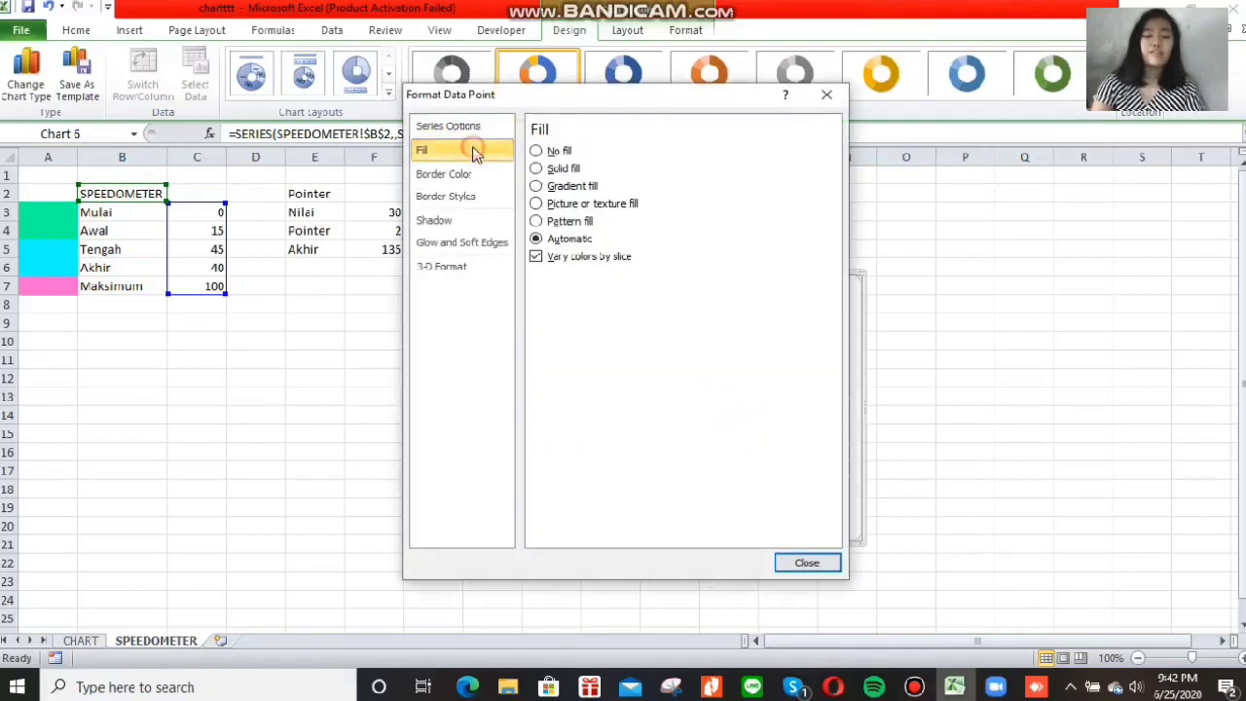
pyautogui.click(575, 170)
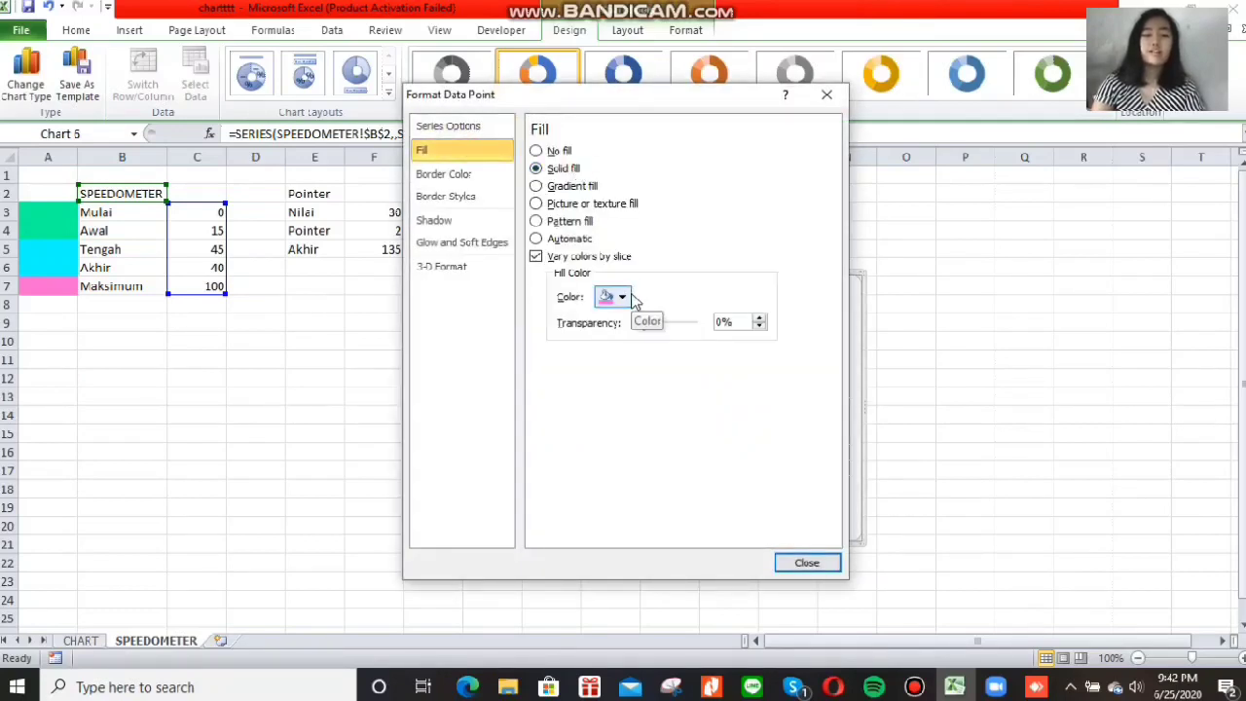
pyautogui.click(631, 298)
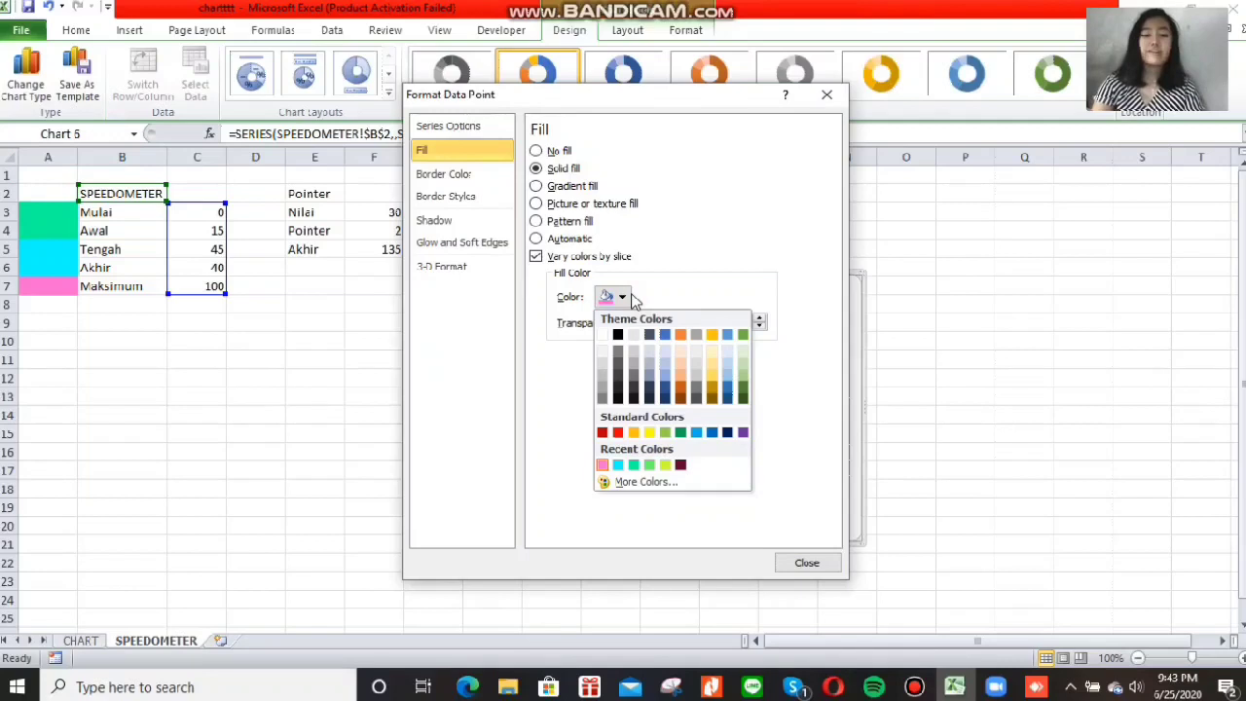
pyautogui.click(652, 467)
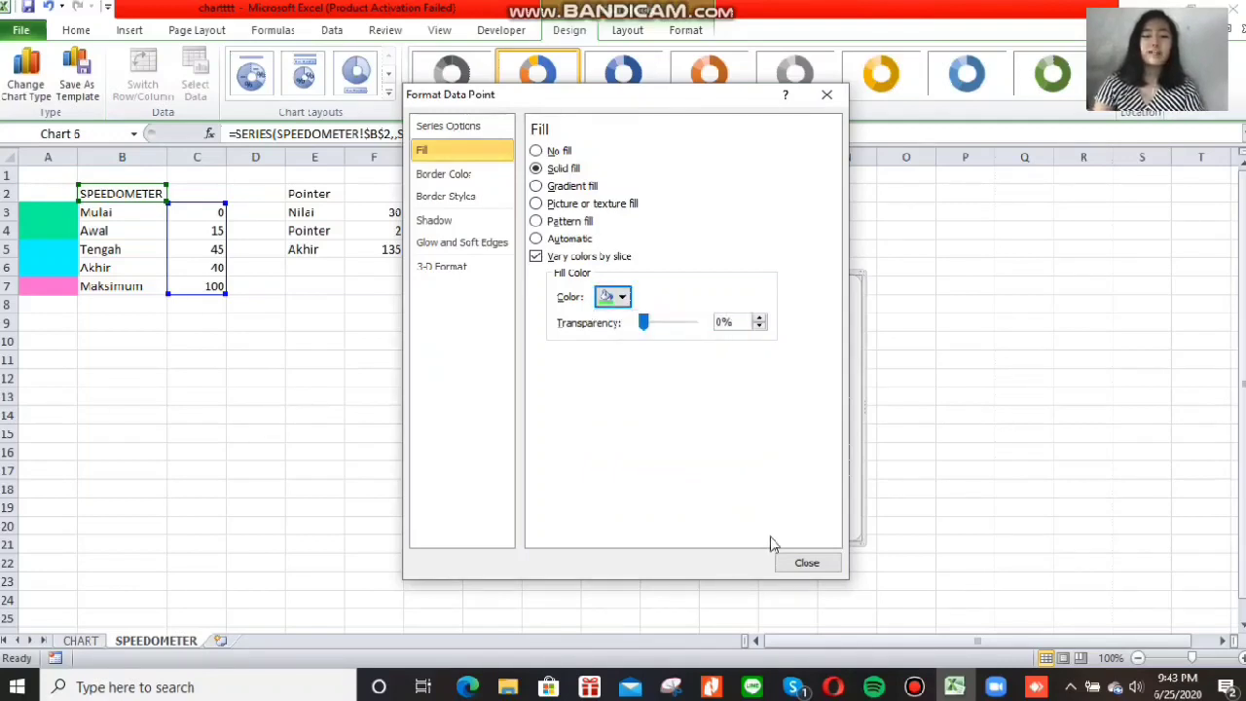
pyautogui.click(810, 562)
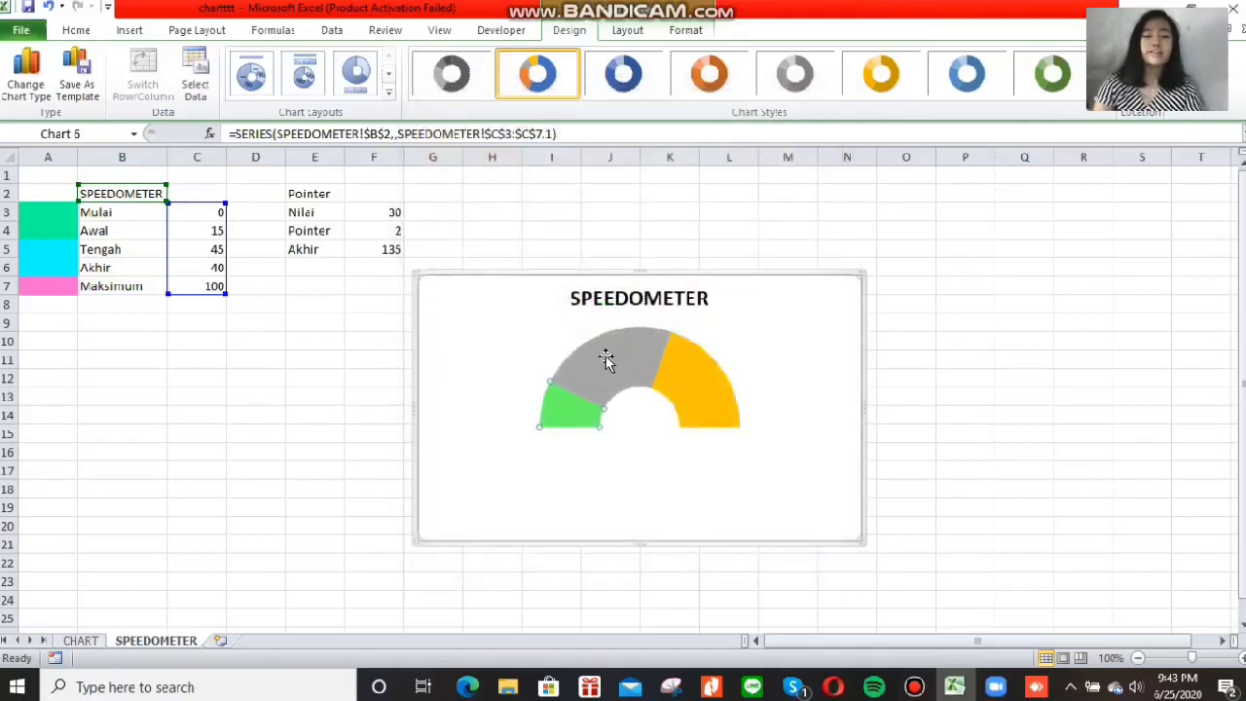
# Give the gray middle slice of the doughnut a solid cyan fill from the recent colors.
pyautogui.click(605, 359)
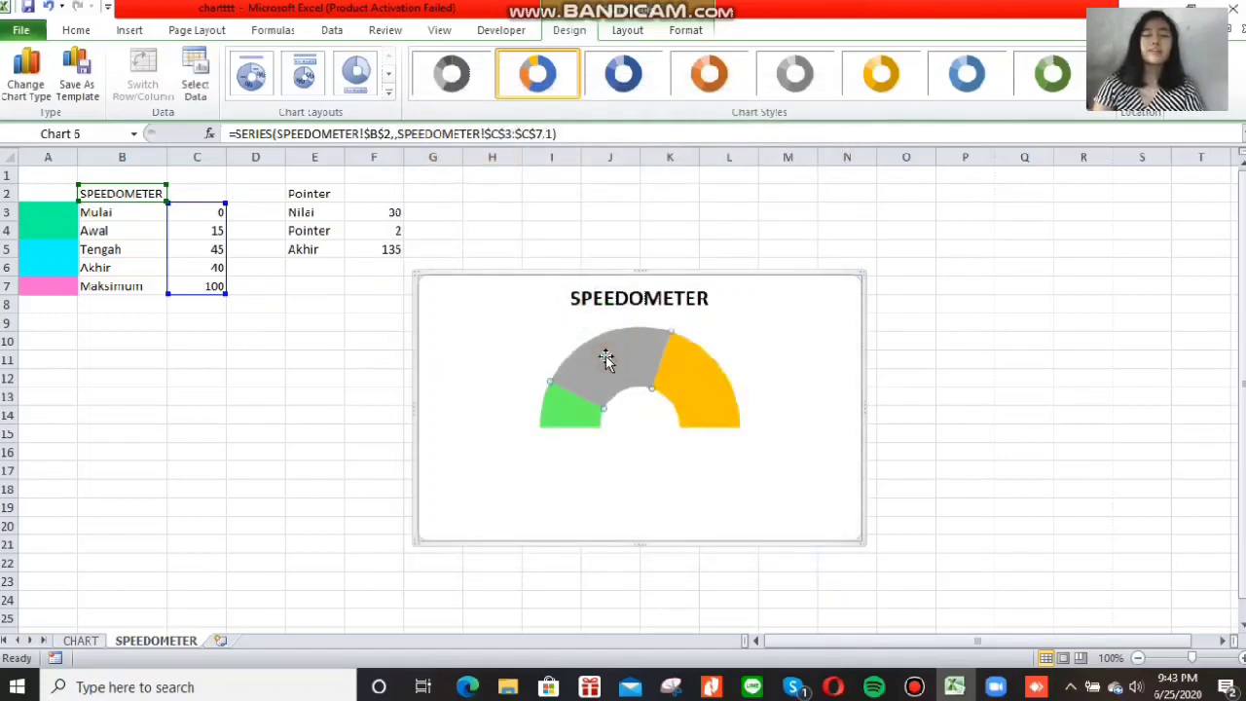
pyautogui.rightClick(606, 358)
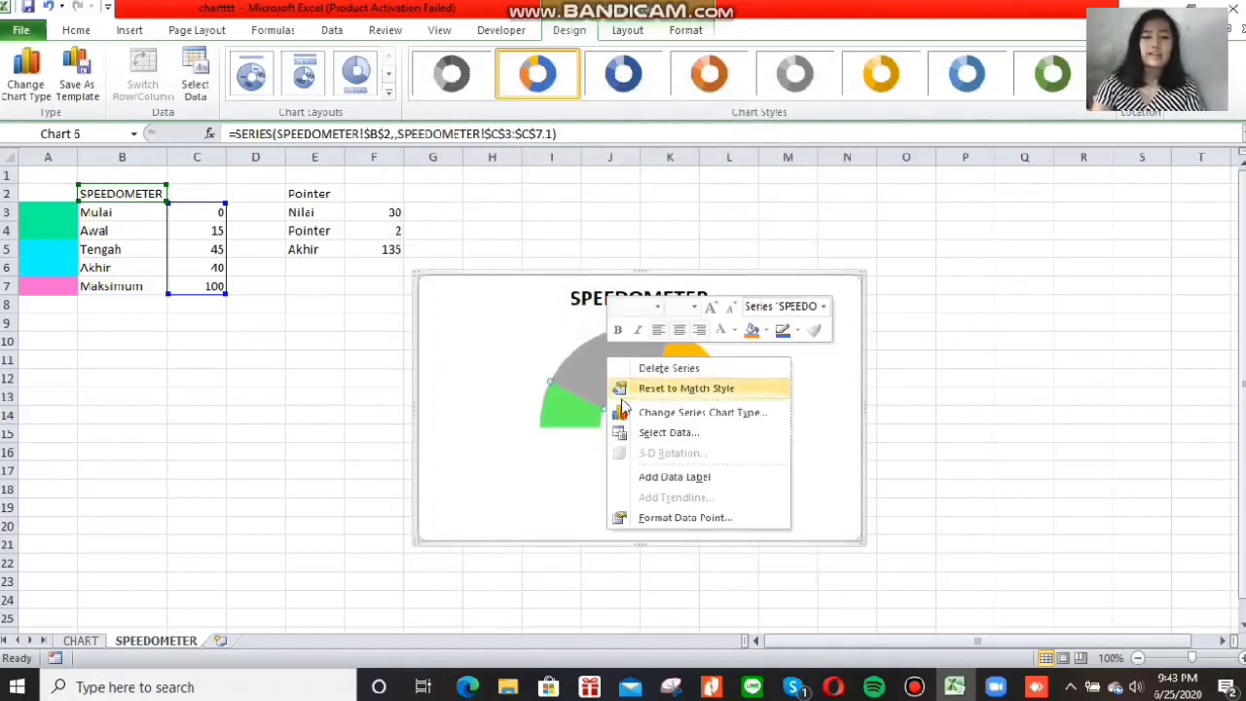
pyautogui.click(659, 521)
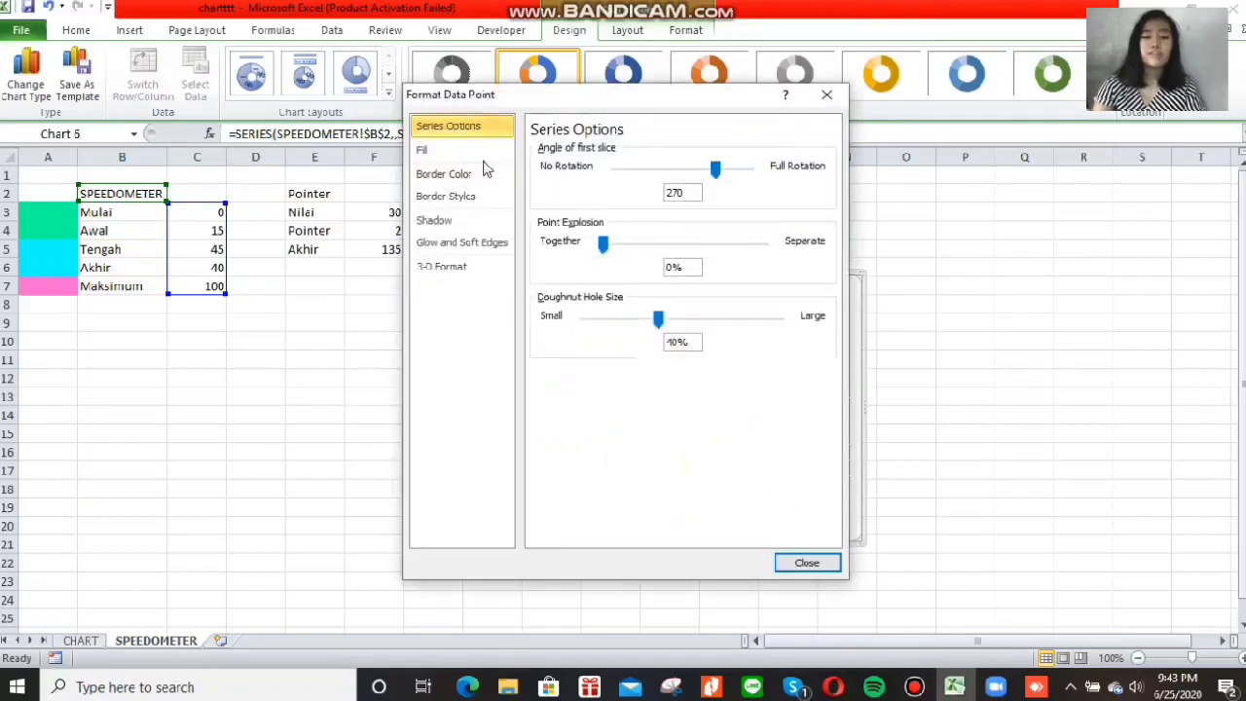
pyautogui.click(476, 153)
pyautogui.click(537, 169)
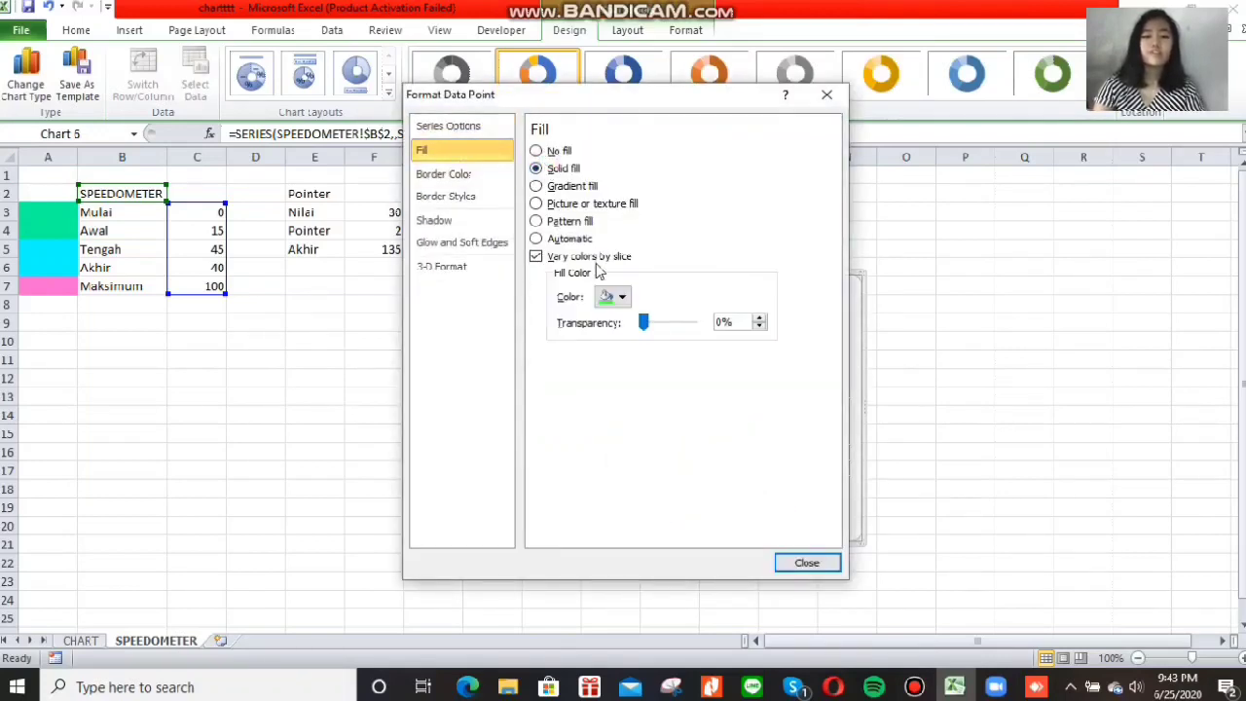
pyautogui.click(611, 297)
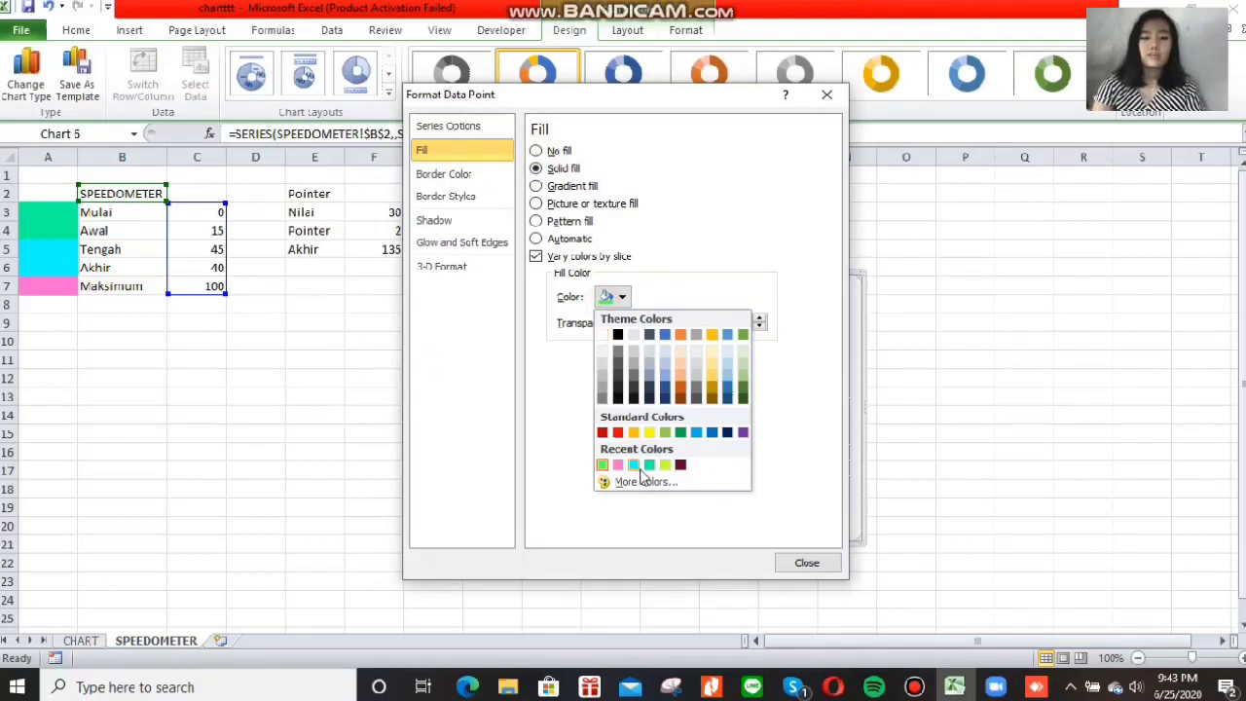
pyautogui.click(636, 466)
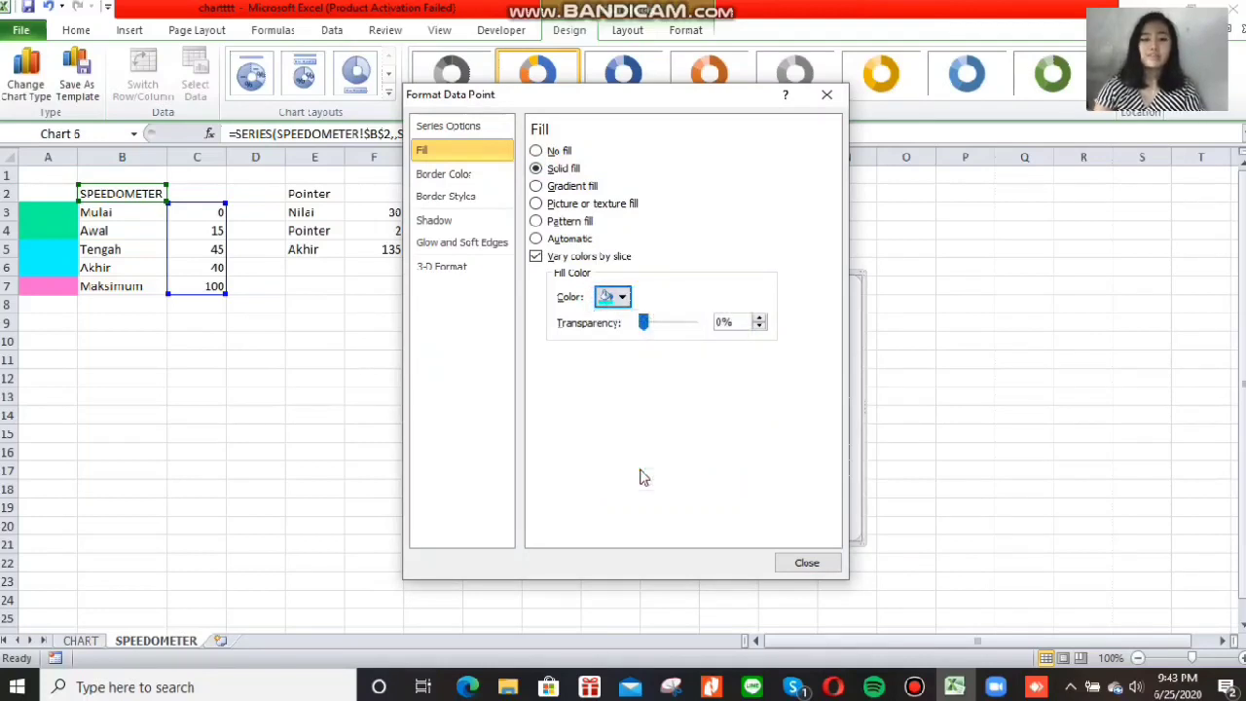
pyautogui.click(803, 562)
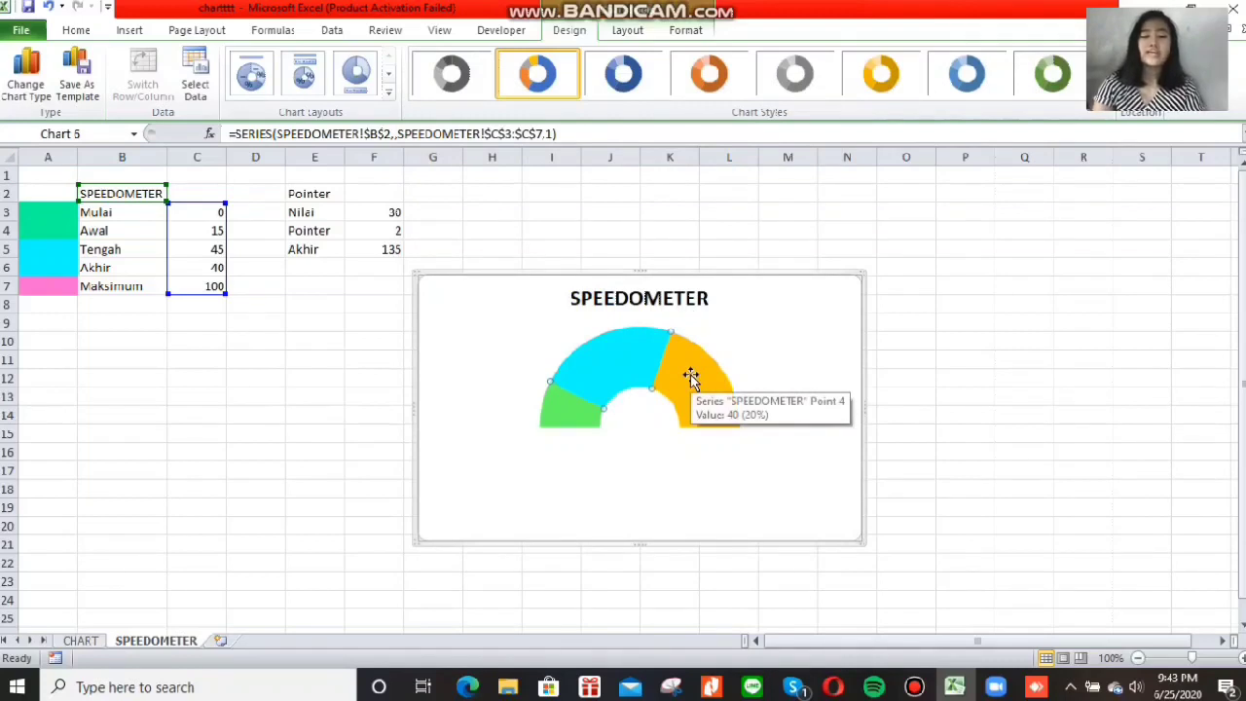
# Give the orange-yellow end slice of the doughnut a solid pink fill from the recent colors.
pyautogui.rightClick(691, 375)
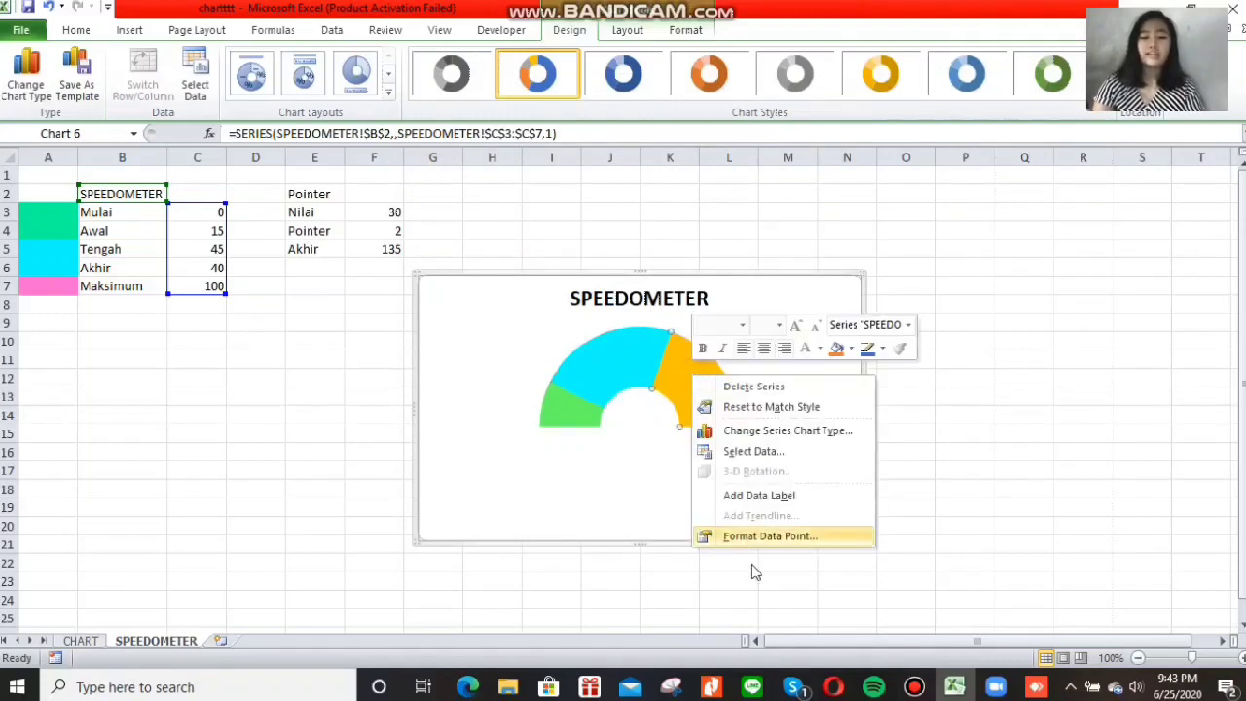
pyautogui.click(742, 537)
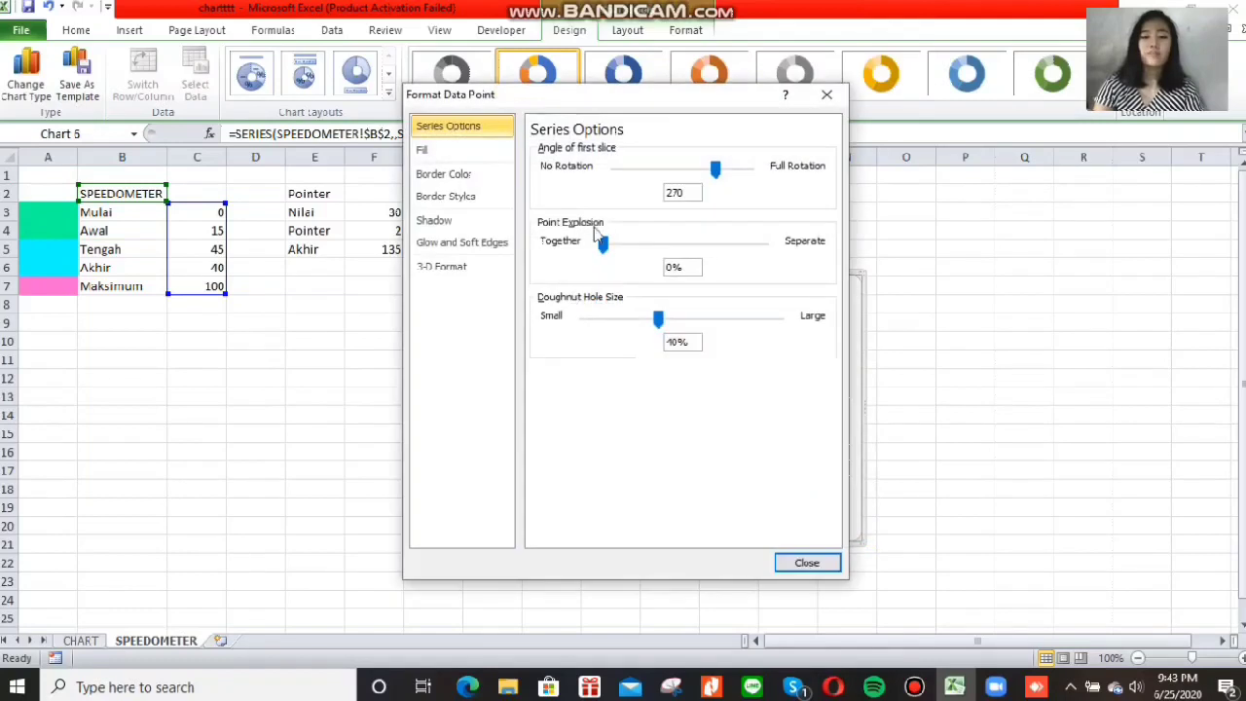
pyautogui.click(509, 148)
pyautogui.click(561, 170)
pyautogui.click(614, 297)
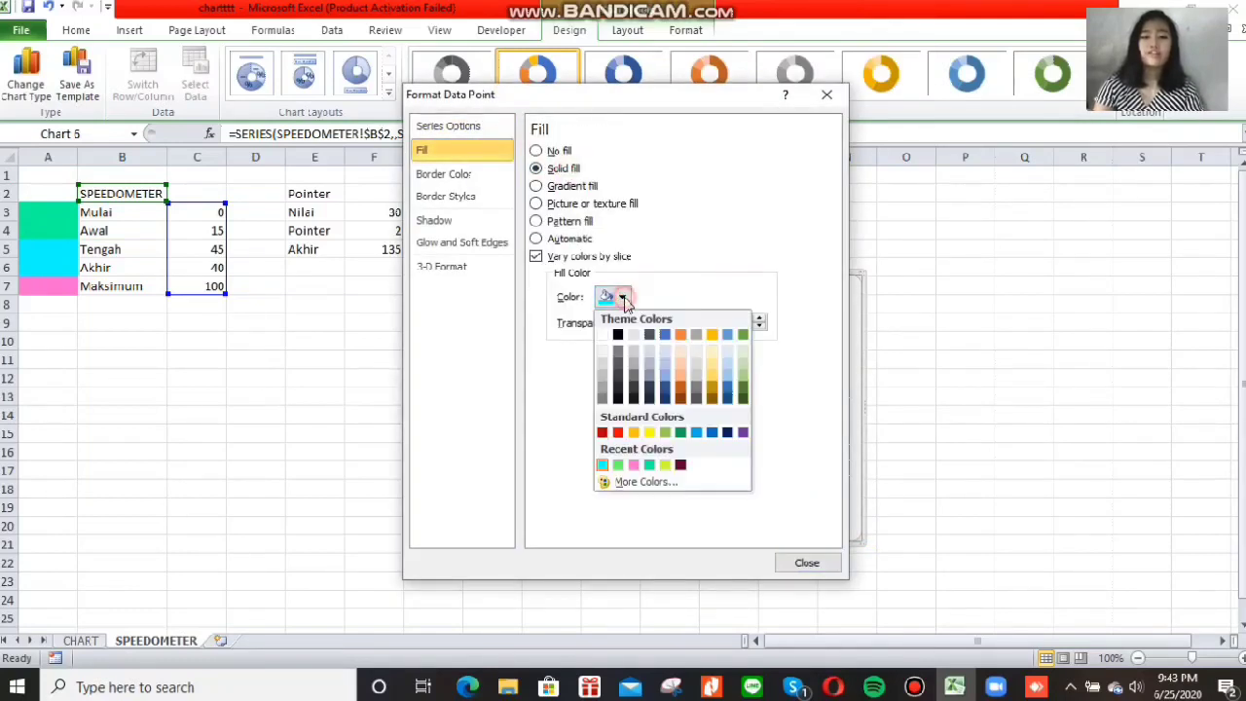
pyautogui.click(633, 465)
pyautogui.click(827, 570)
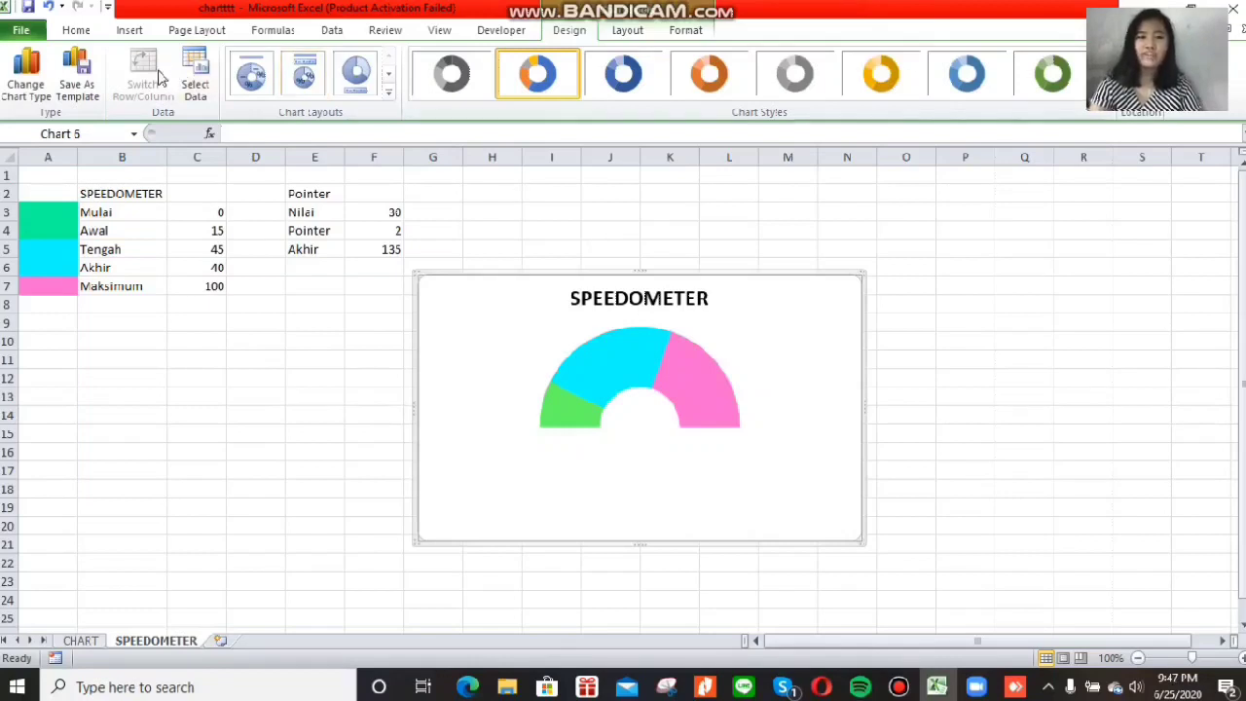
# Add a second data series to the chart, with its name from E2 (Pointer) and its values from F3:F5.
pyautogui.click(187, 86)
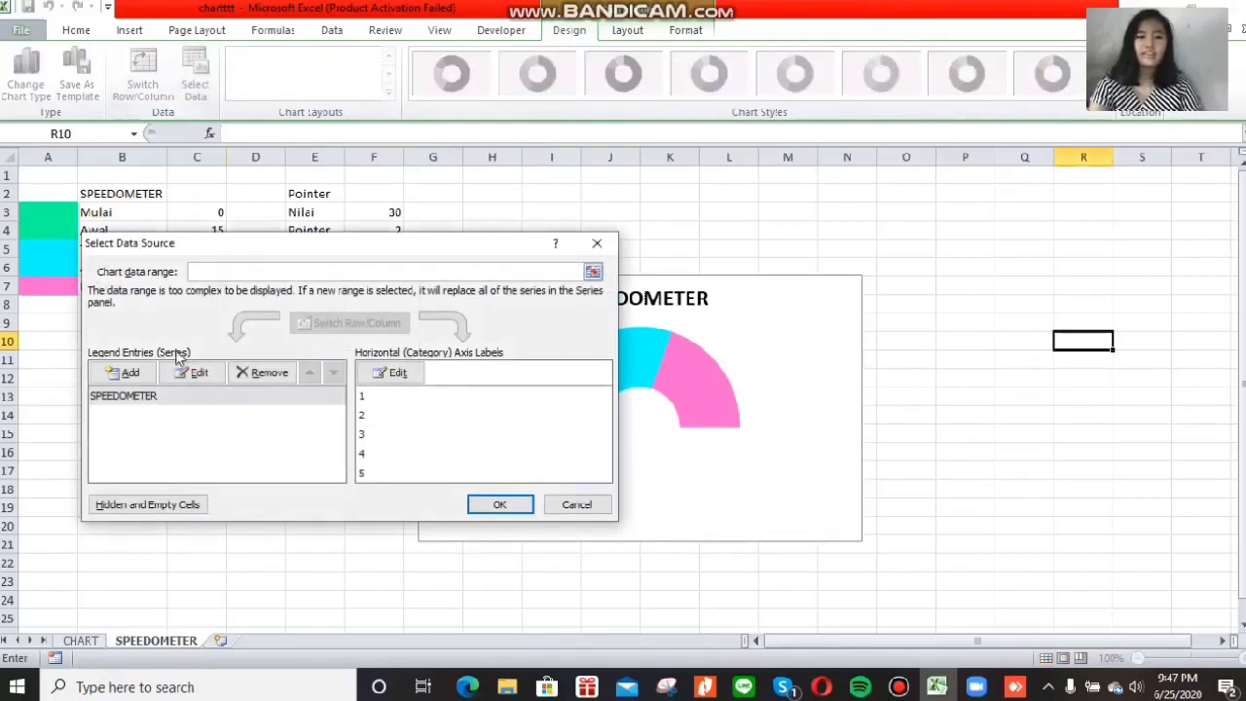
pyautogui.click(131, 372)
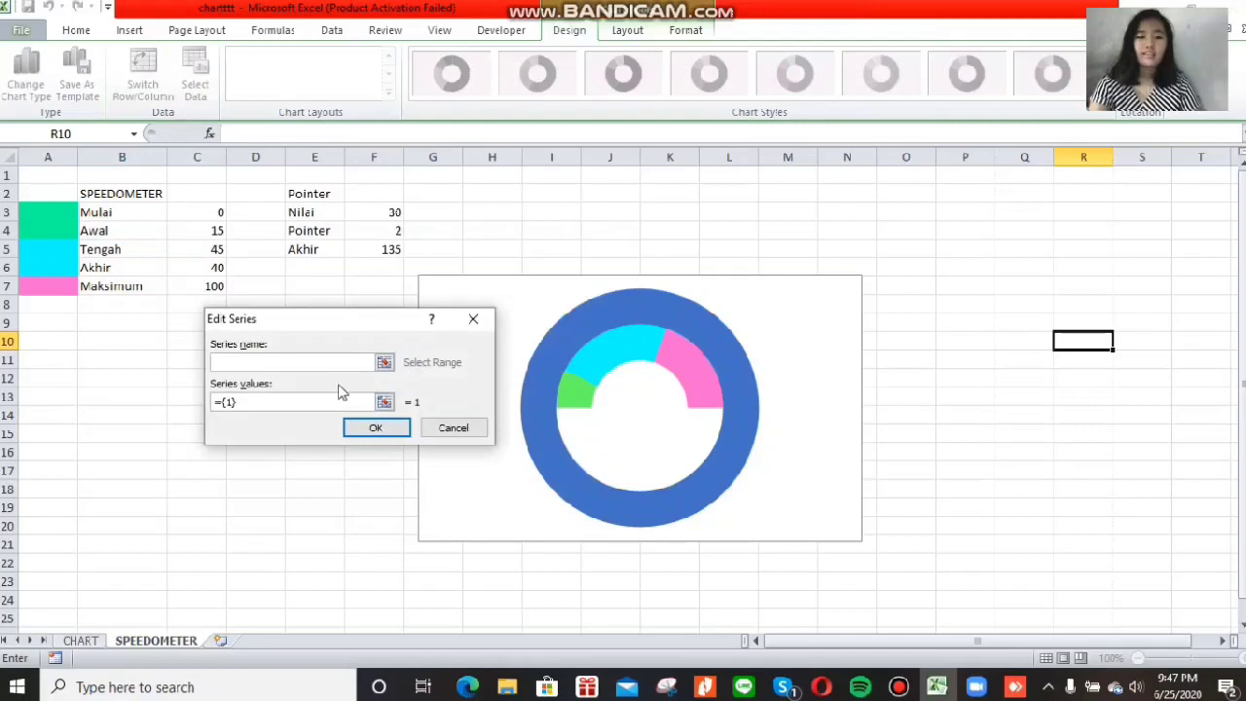
pyautogui.click(304, 193)
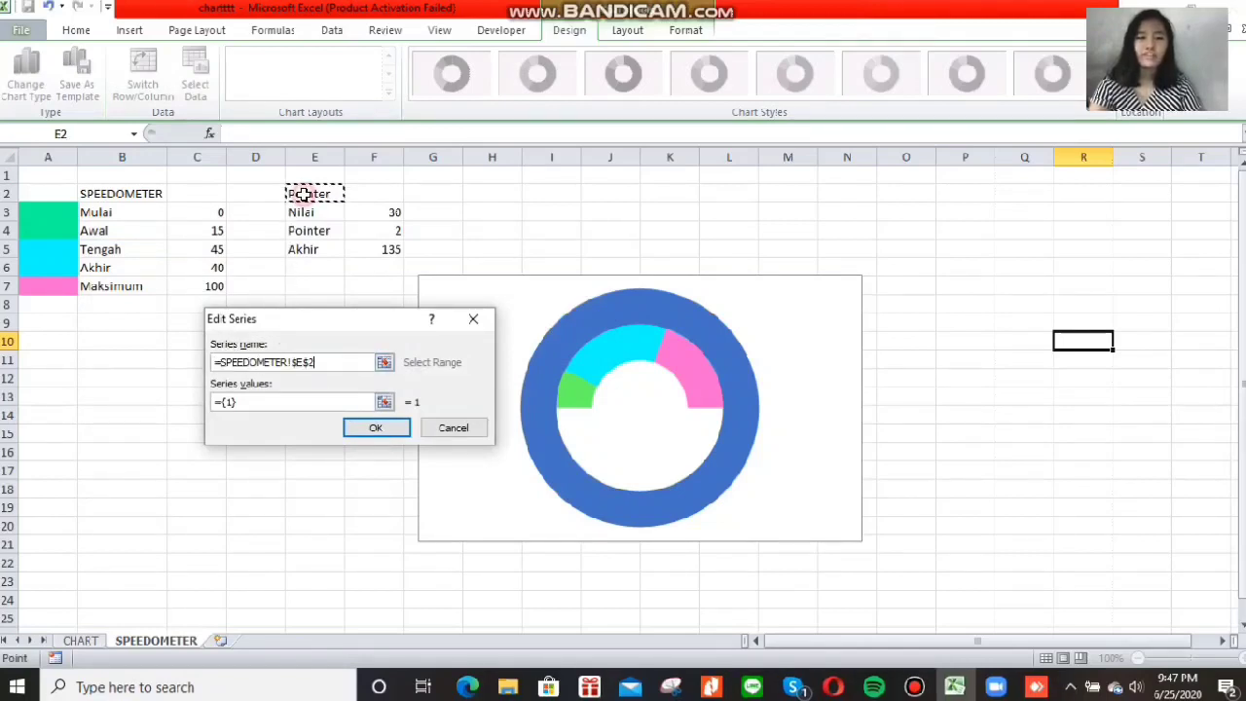
pyautogui.click(248, 402)
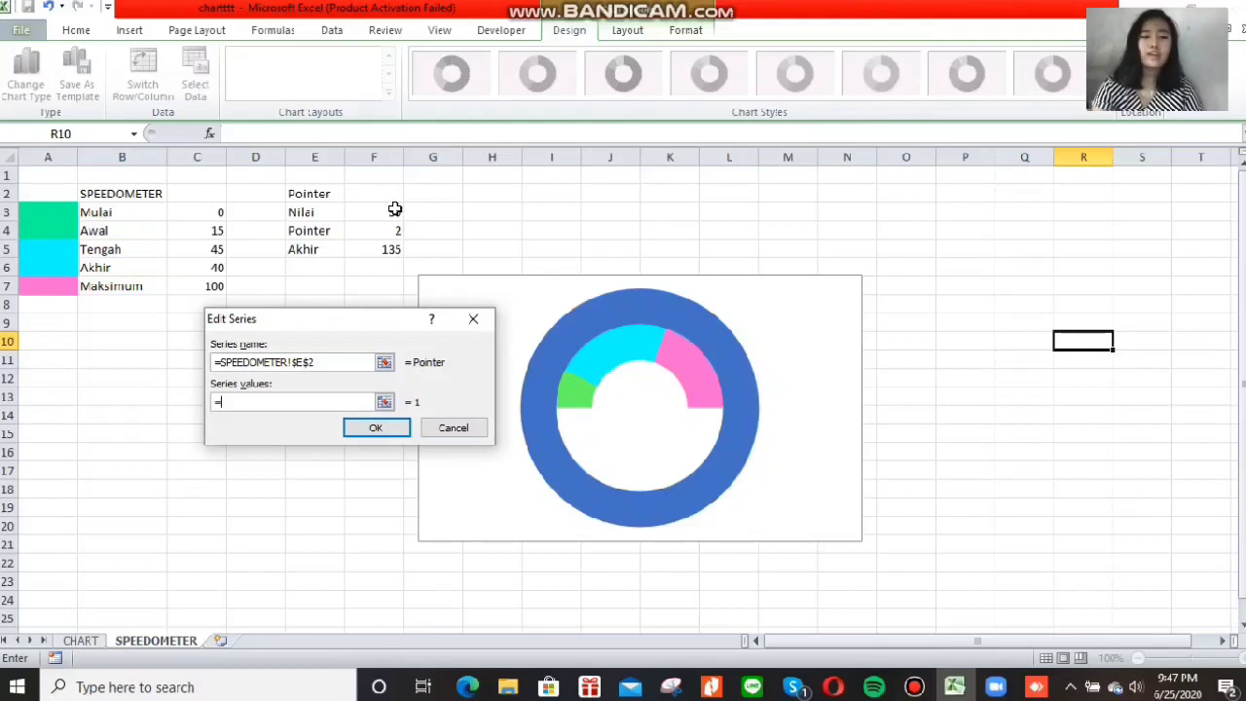
pyautogui.moveTo(393, 211); pyautogui.dragTo(396, 249)
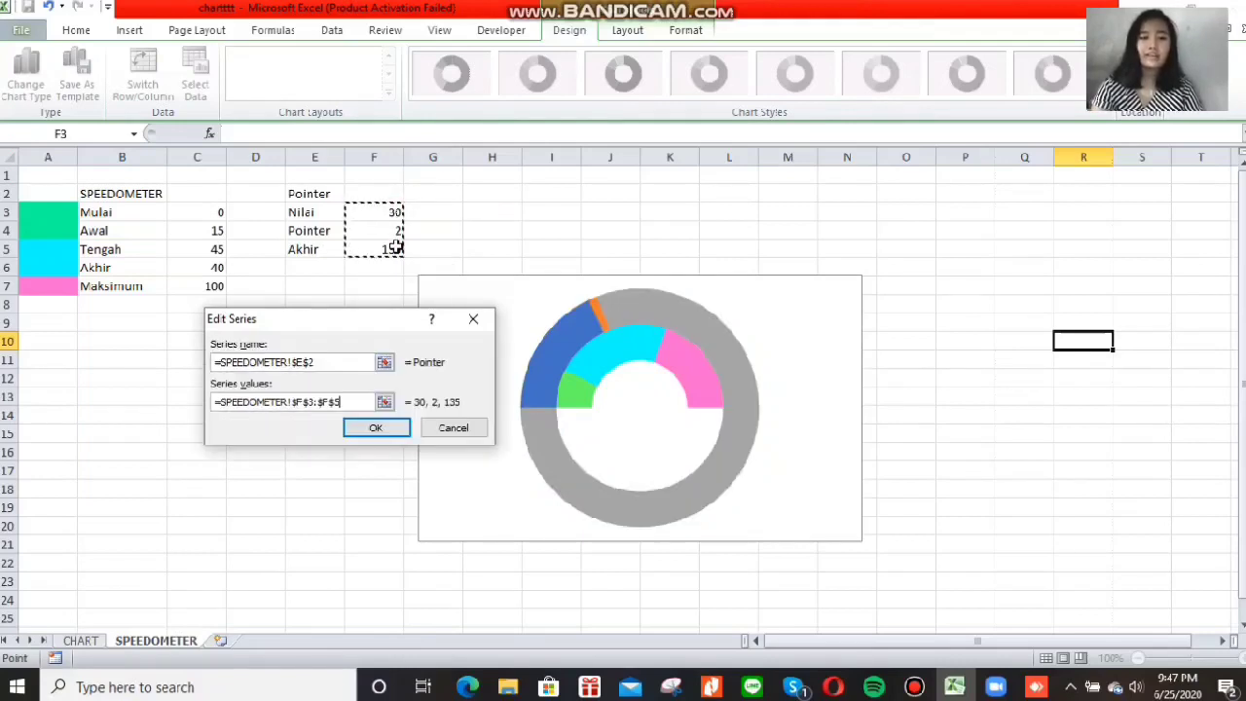
pyautogui.click(386, 432)
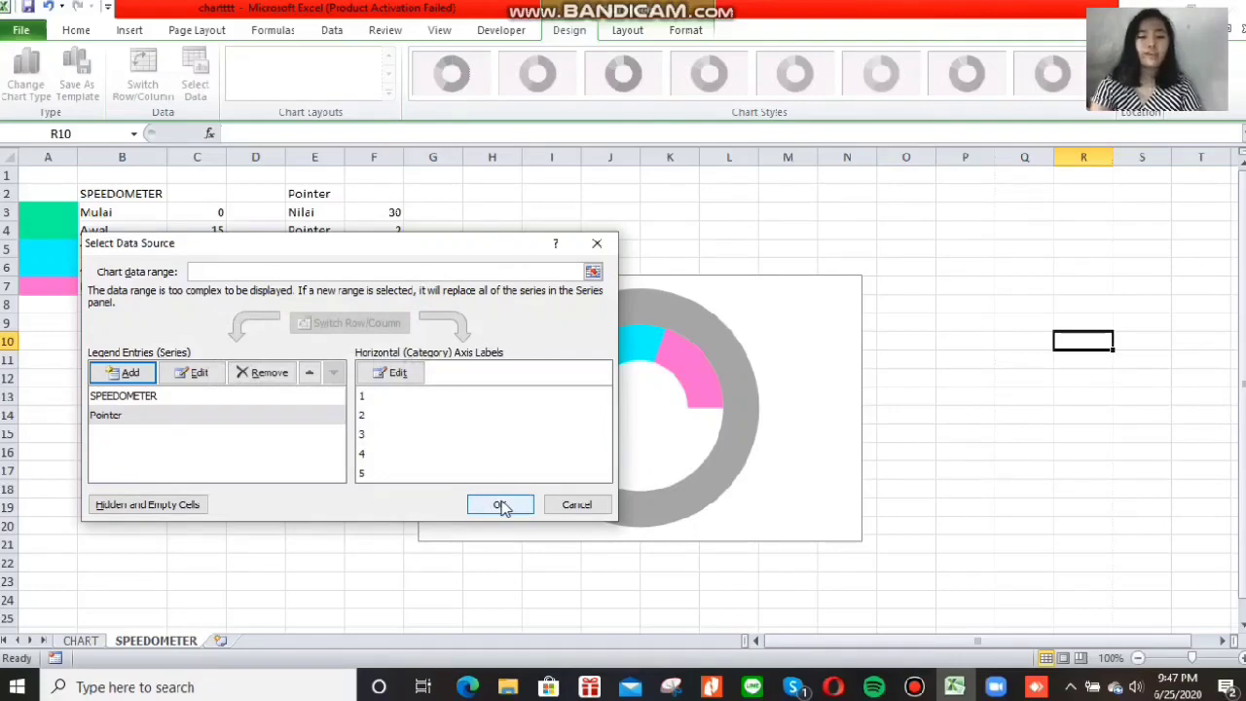
pyautogui.click(503, 508)
pyautogui.click(965, 305)
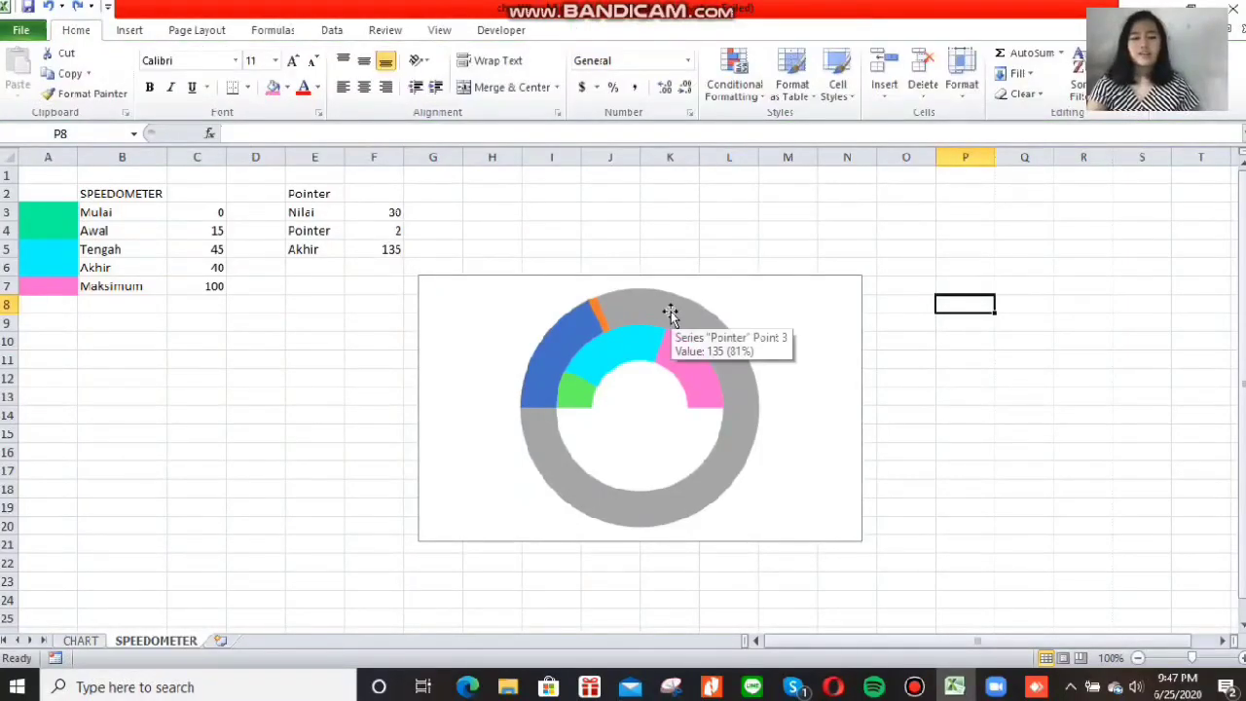
# Change the chart type of the outer Pointer series to a pie.
pyautogui.click(586, 329)
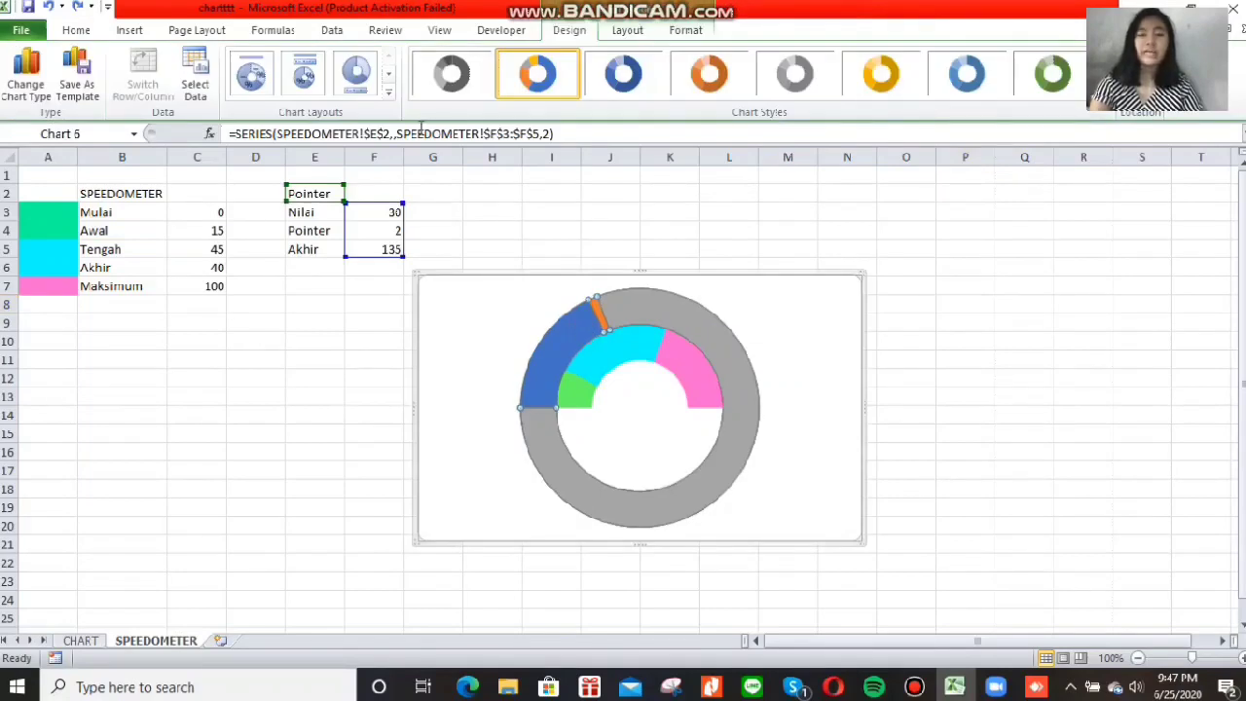
pyautogui.click(131, 31)
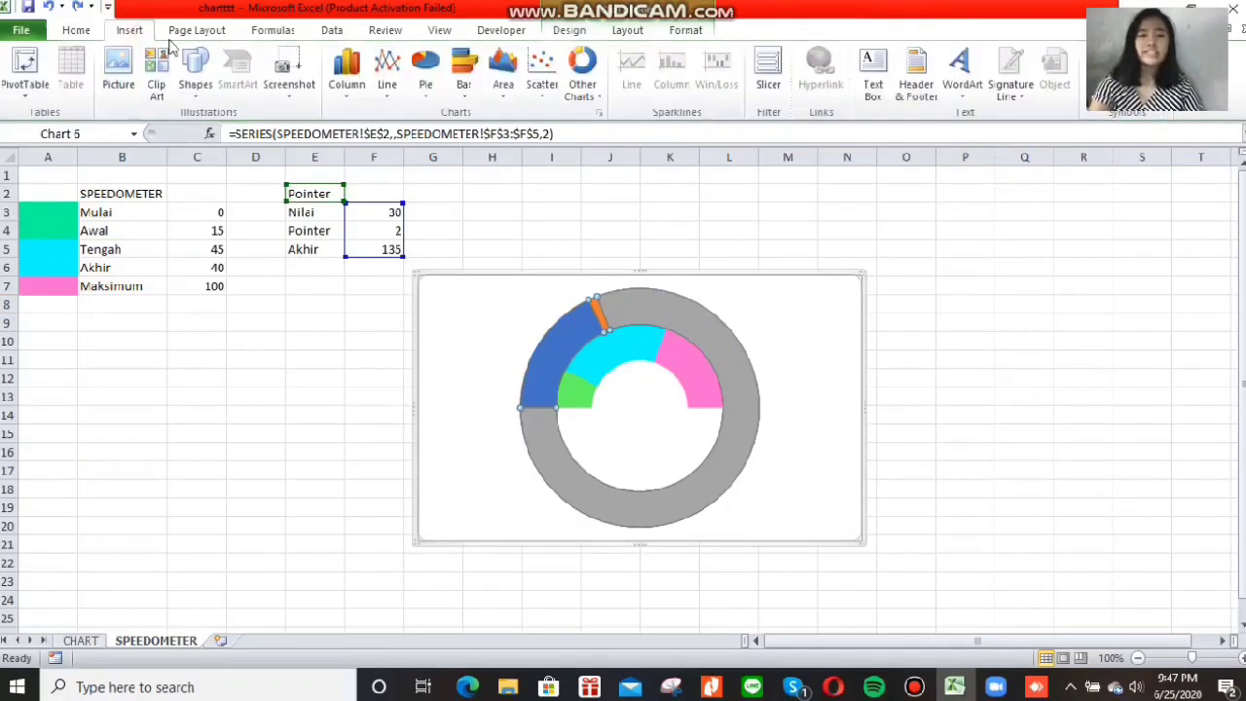
pyautogui.click(429, 76)
pyautogui.click(435, 148)
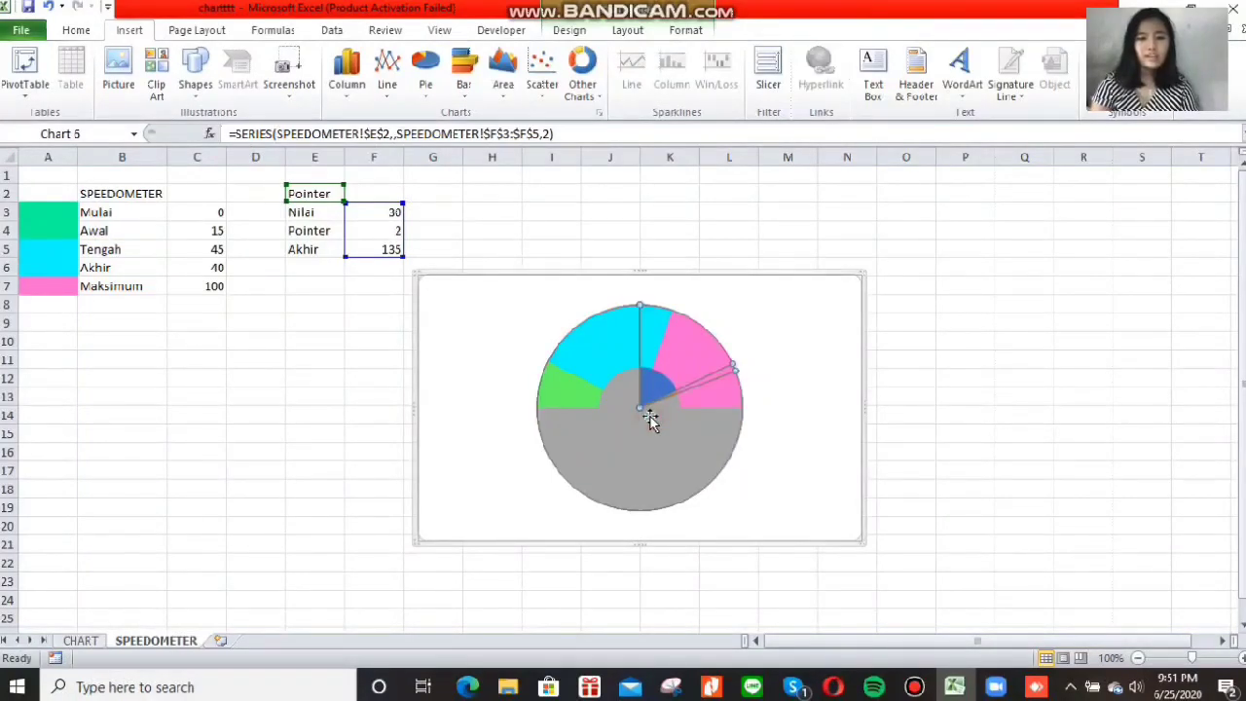
# Set the large gray slice of the Pointer pie to No fill.
pyautogui.click(650, 430)
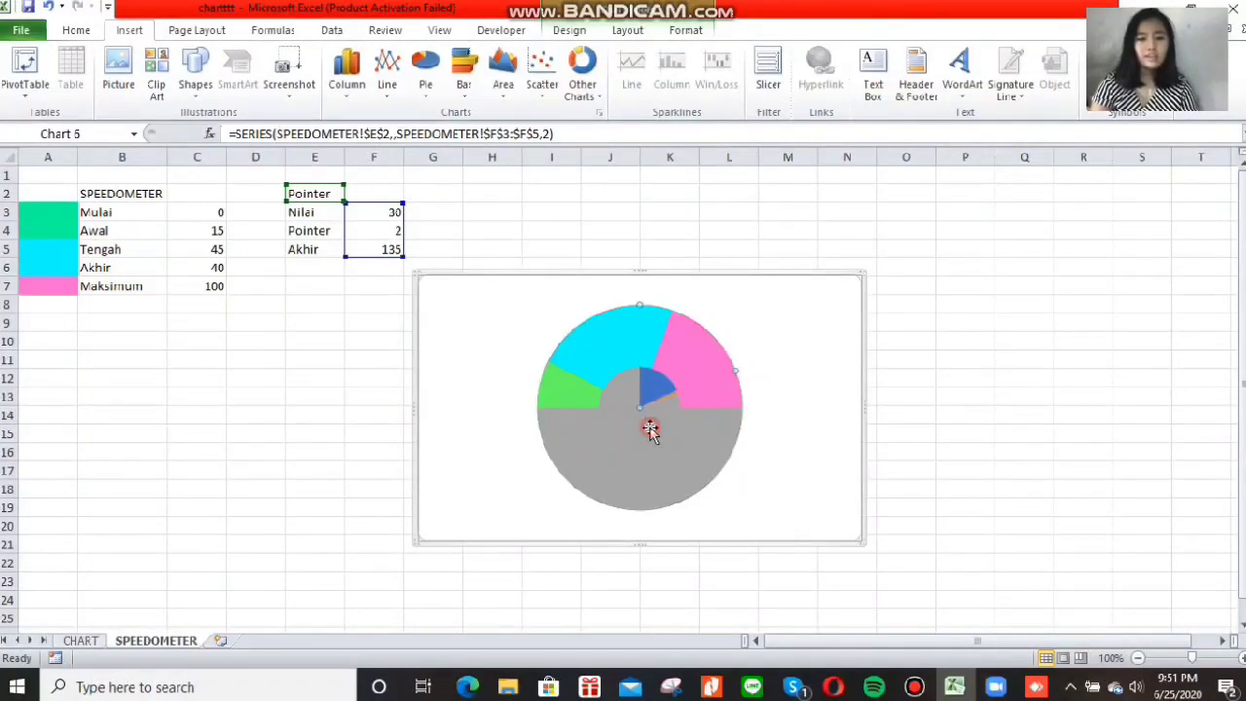
pyautogui.rightClick(651, 430)
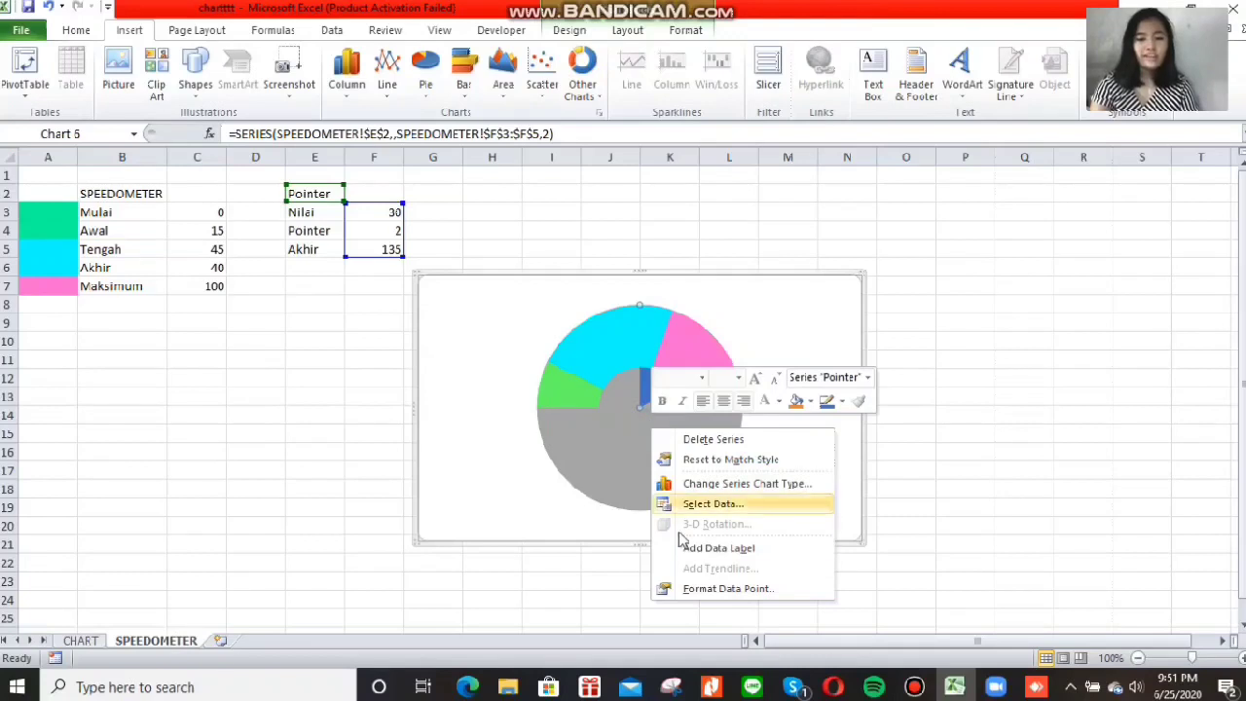
pyautogui.click(697, 590)
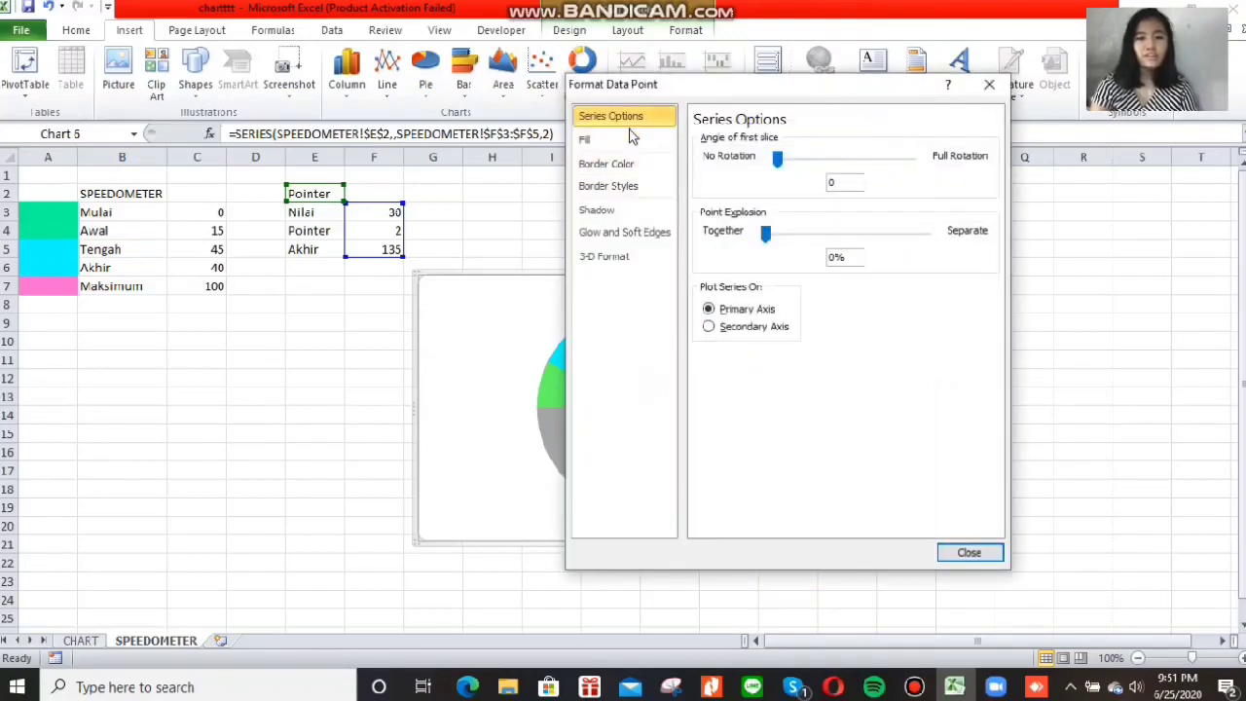
pyautogui.click(623, 139)
pyautogui.click(723, 141)
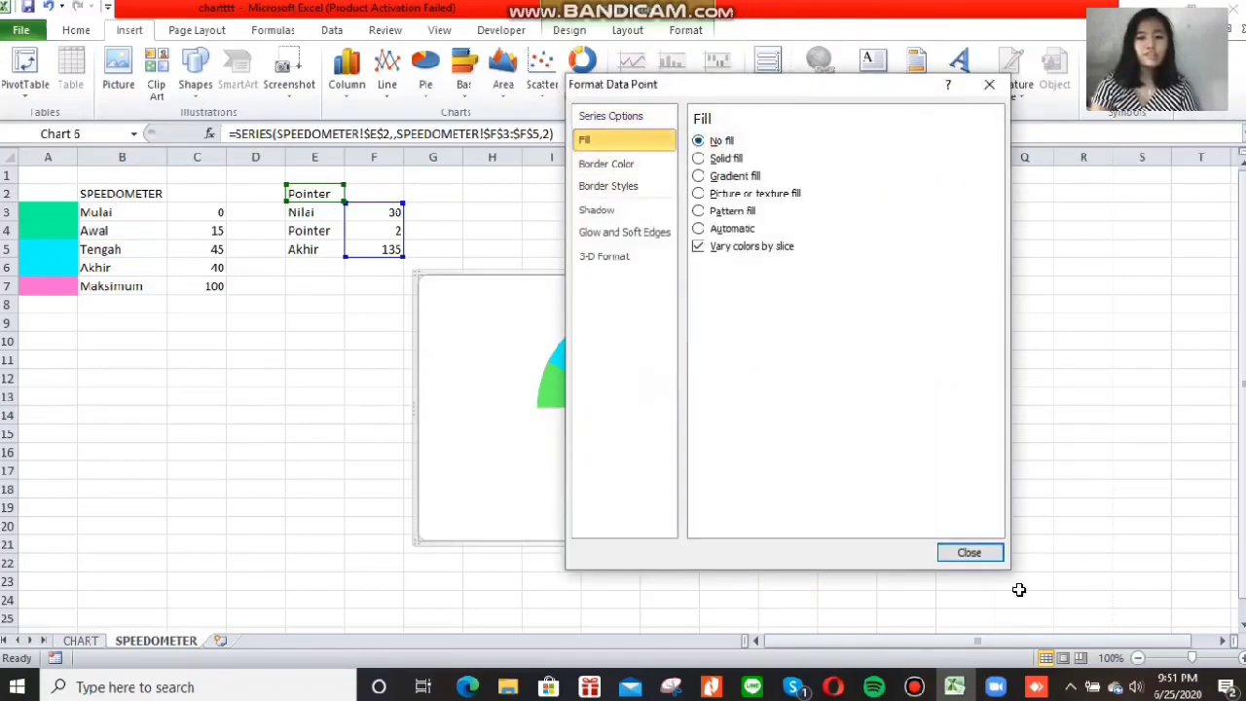
pyautogui.click(970, 553)
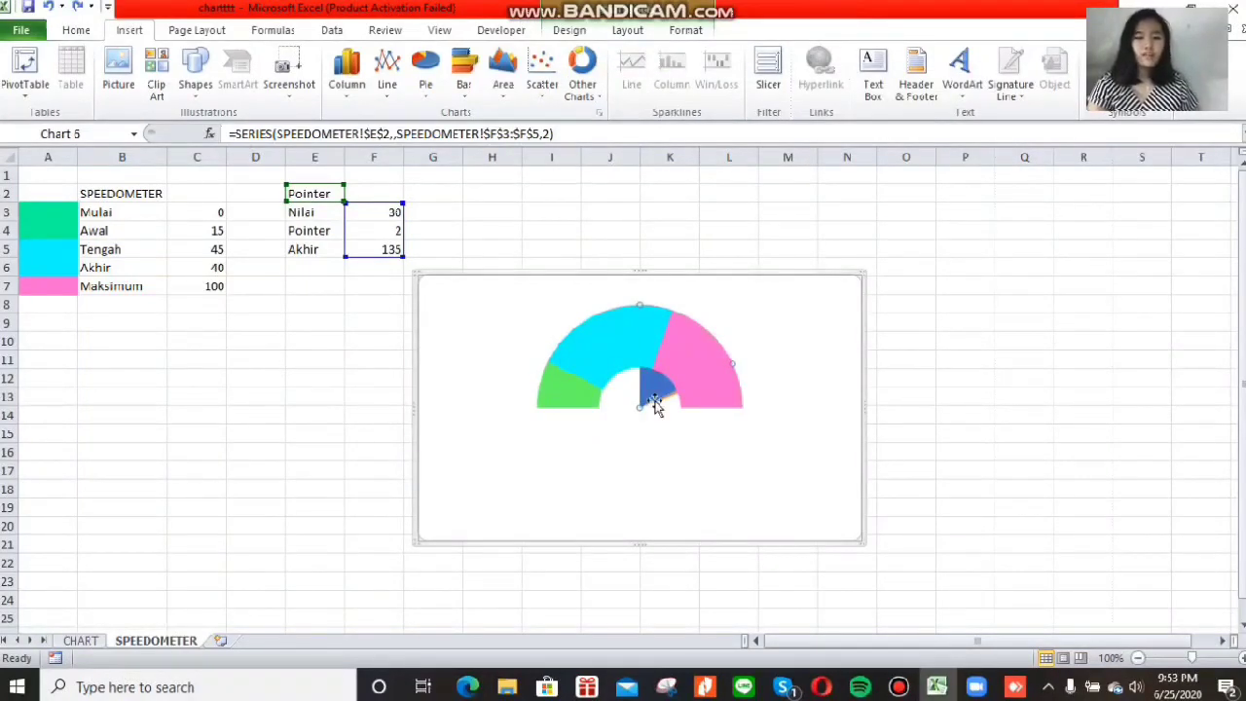
# Set the blue slice of the Pointer pie to No fill.
pyautogui.moveTo(656, 405)
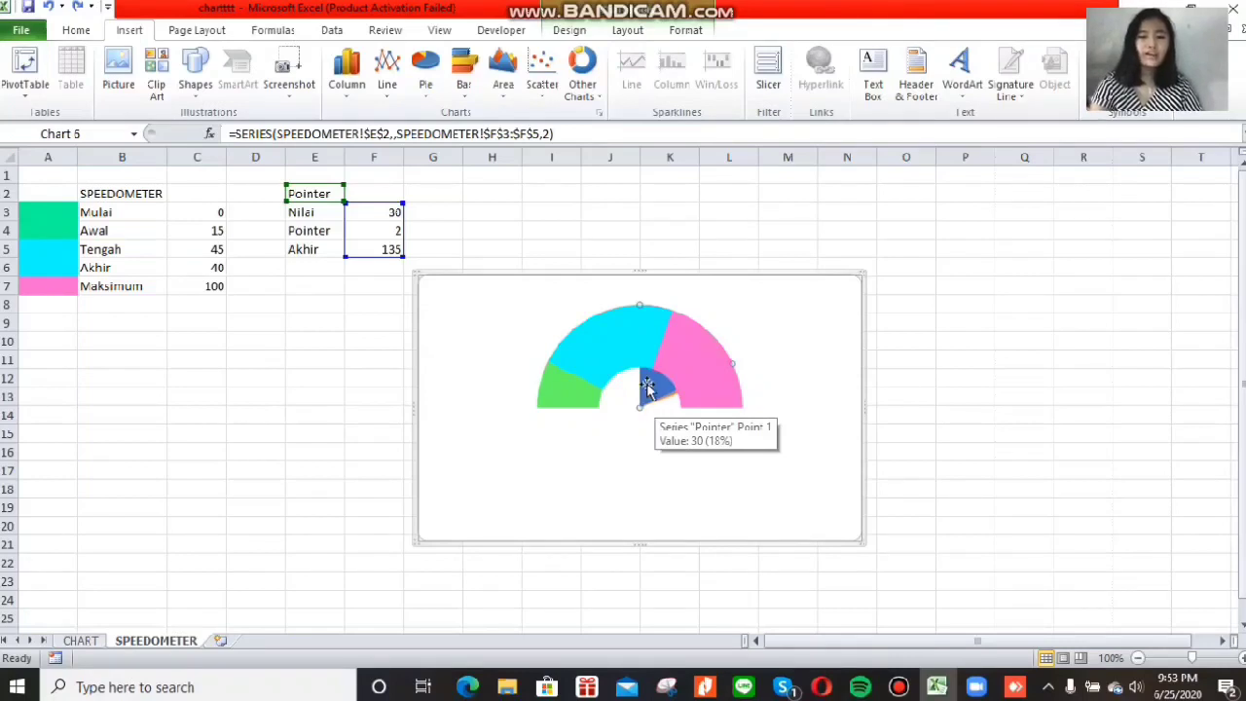
pyautogui.rightClick(646, 383)
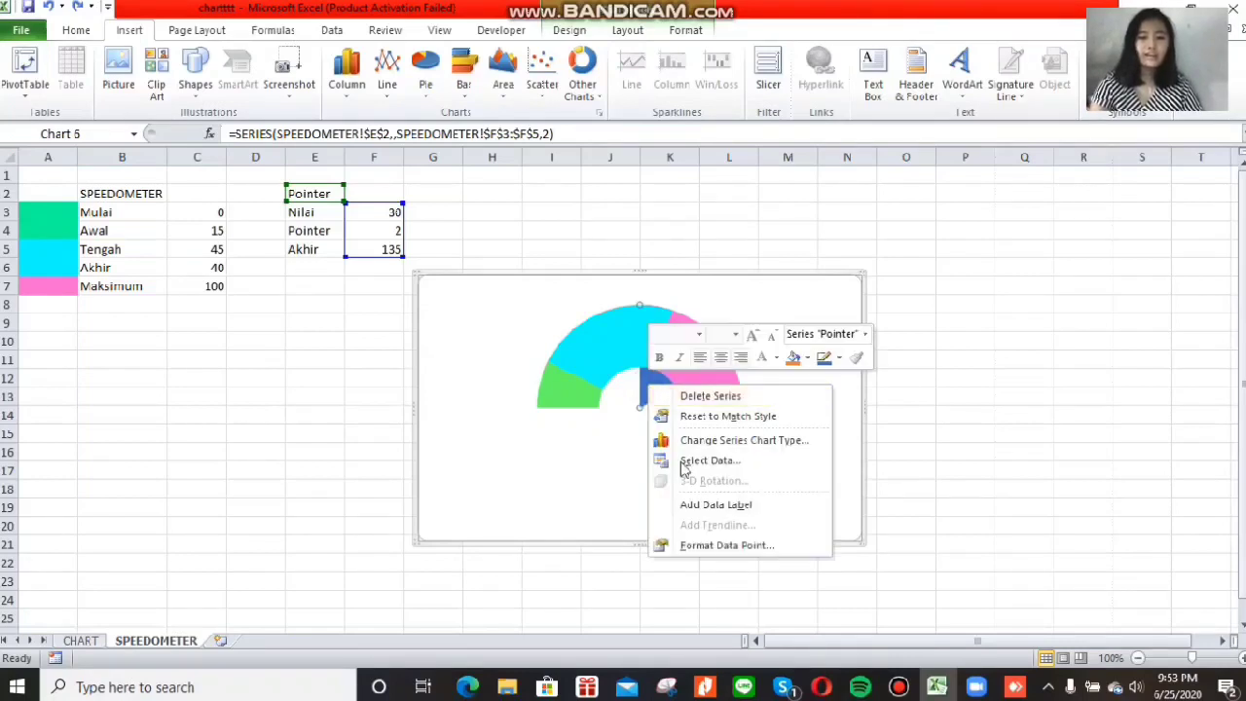
pyautogui.click(738, 545)
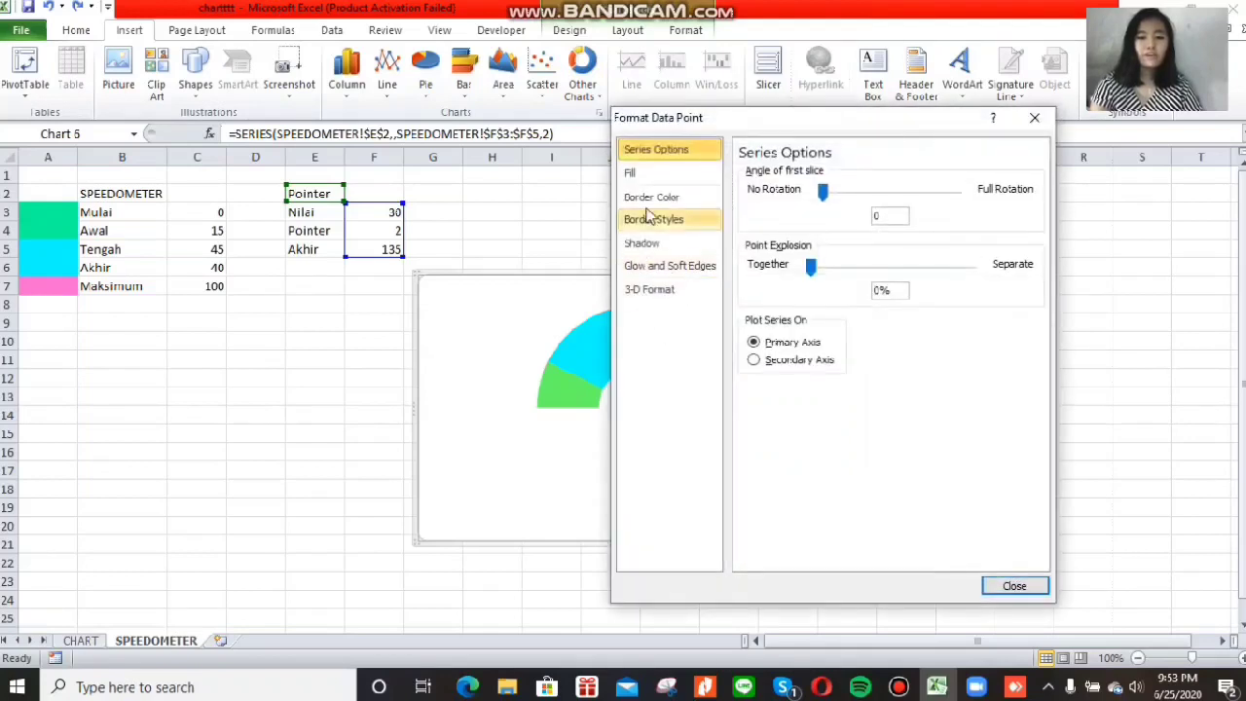
pyautogui.click(647, 180)
pyautogui.click(766, 175)
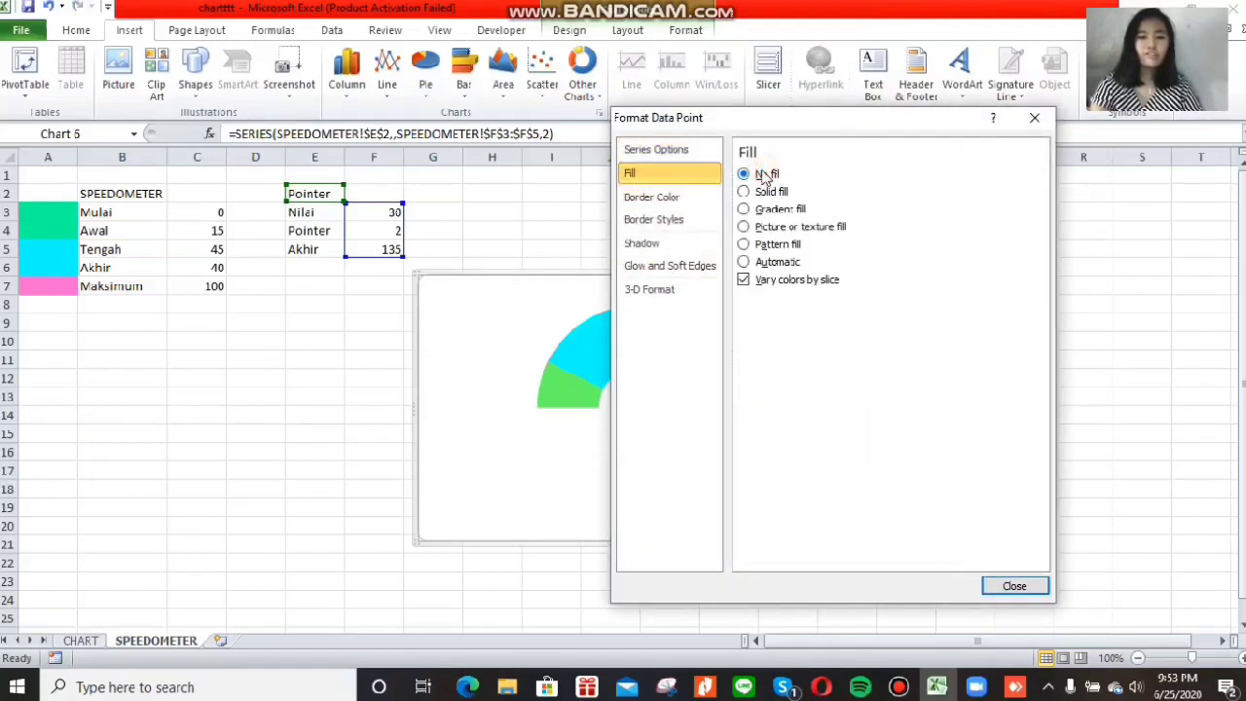
pyautogui.click(1017, 597)
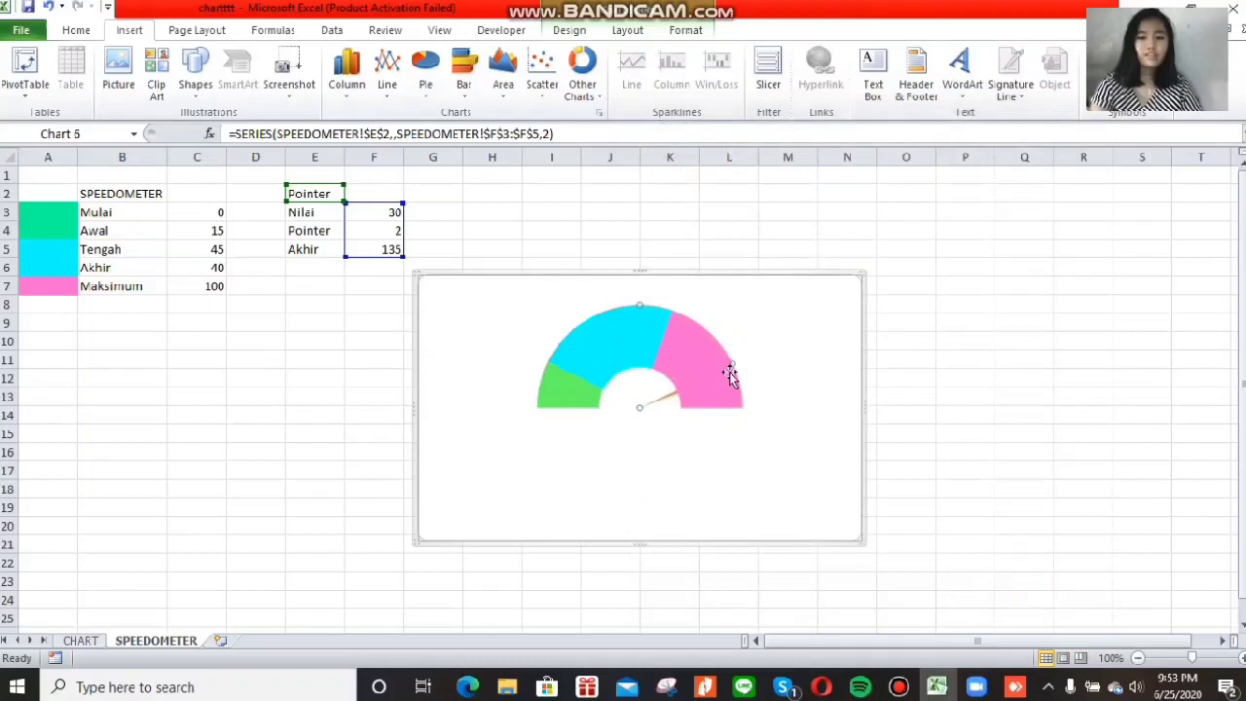
# Set the Pointer series' angle of first slice to 270 and plot the series on the secondary axis.
pyautogui.click(661, 402)
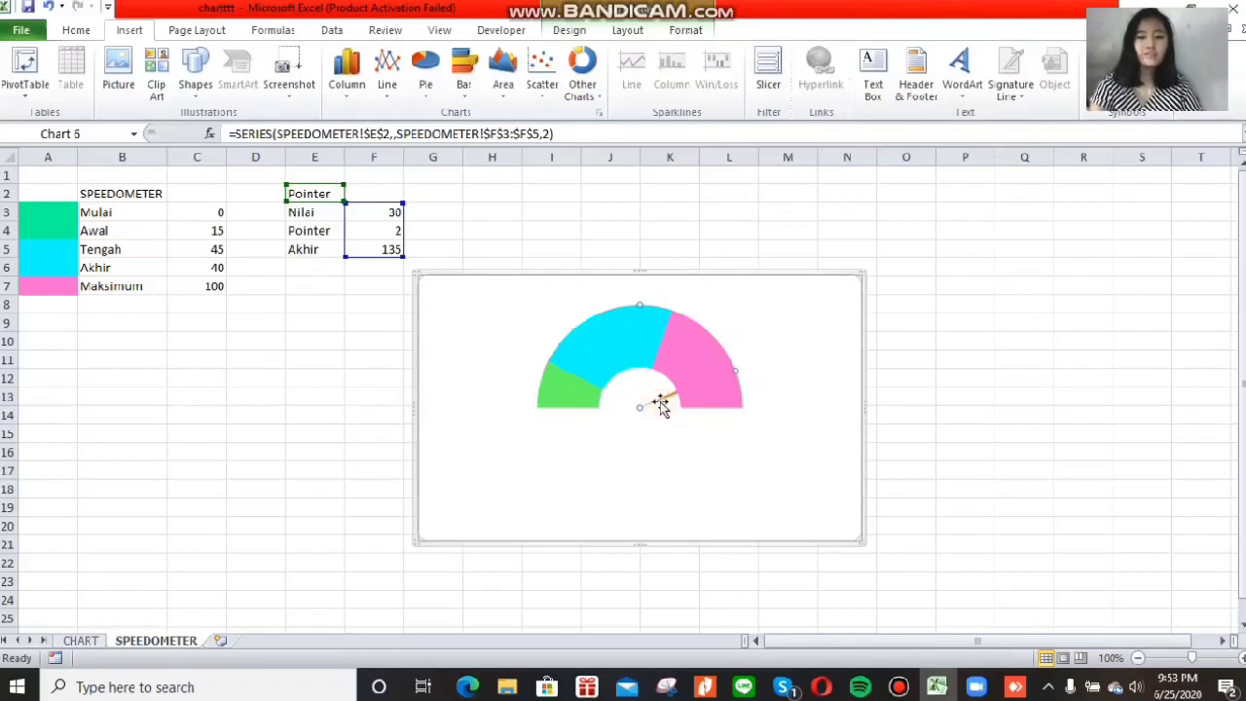
pyautogui.rightClick(661, 404)
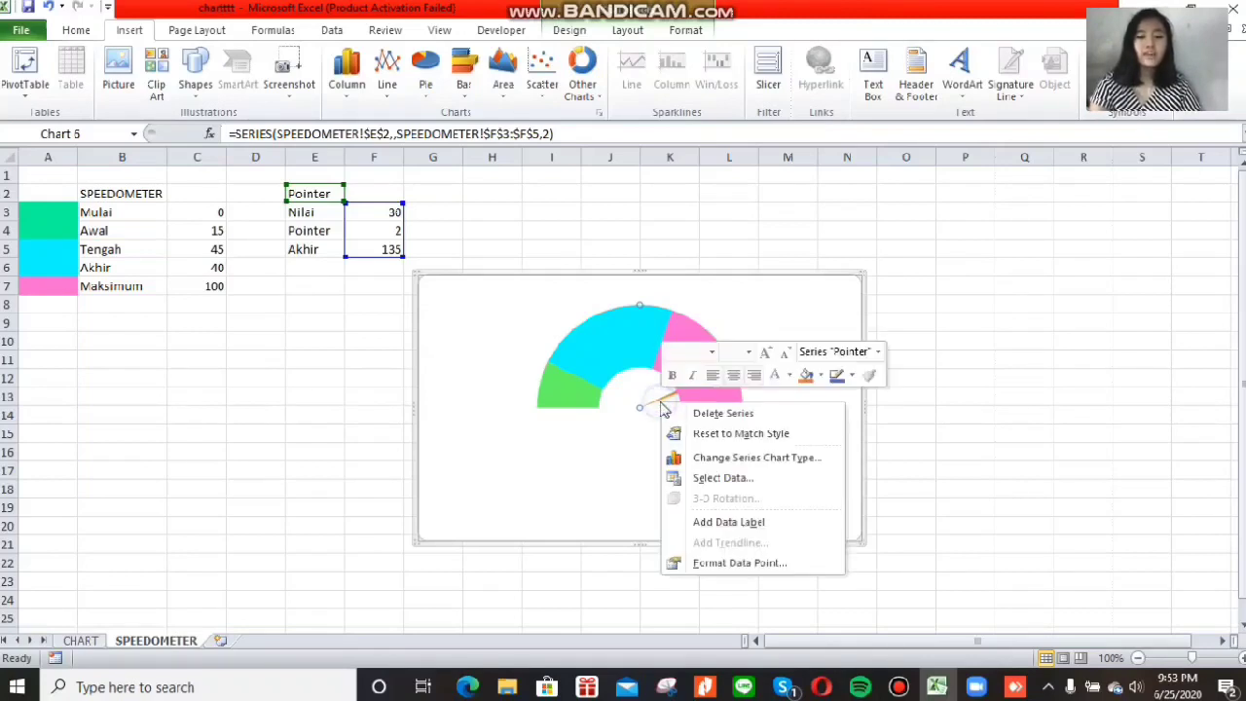
pyautogui.click(746, 567)
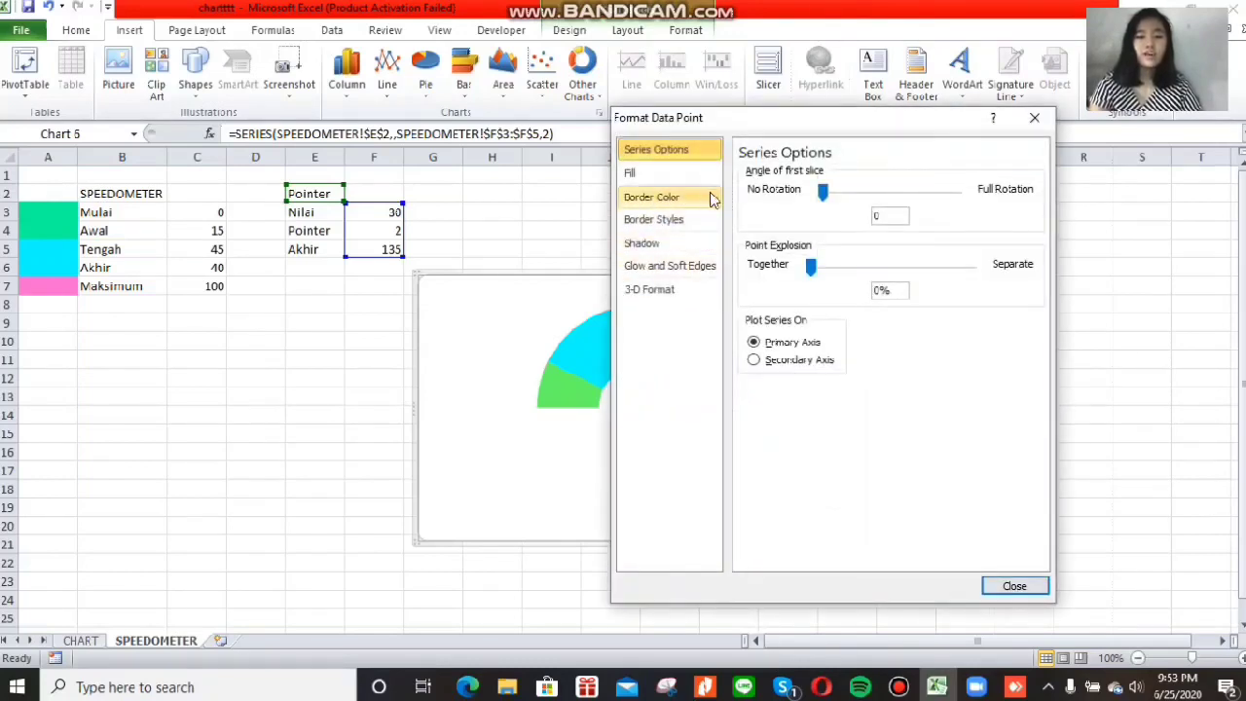
pyautogui.click(891, 215)
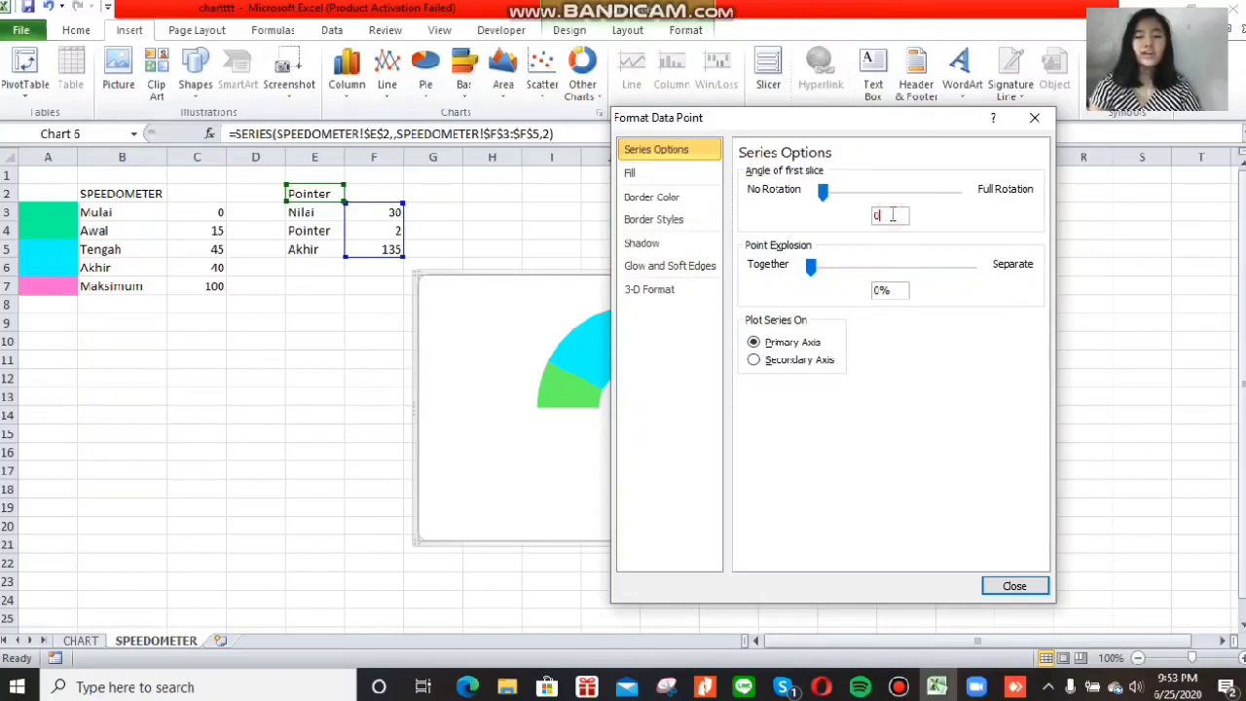
pyautogui.press('BackSpace')
pyautogui.write('27')
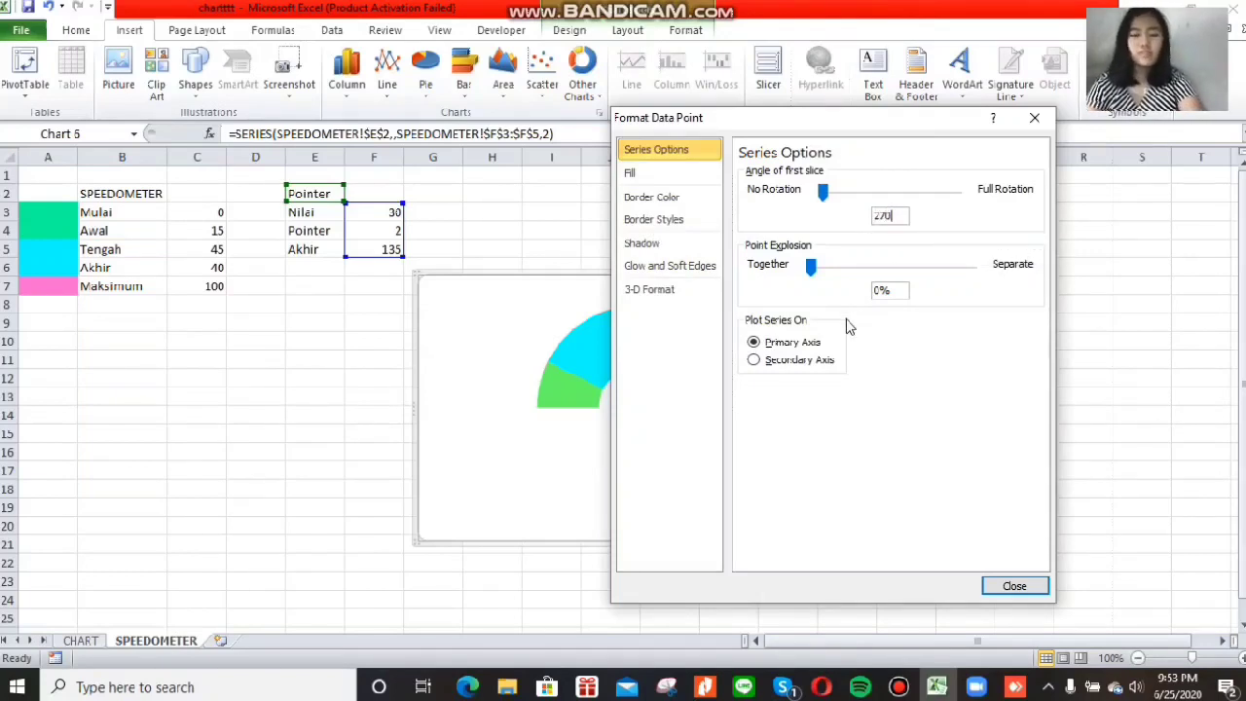
pyautogui.click(814, 362)
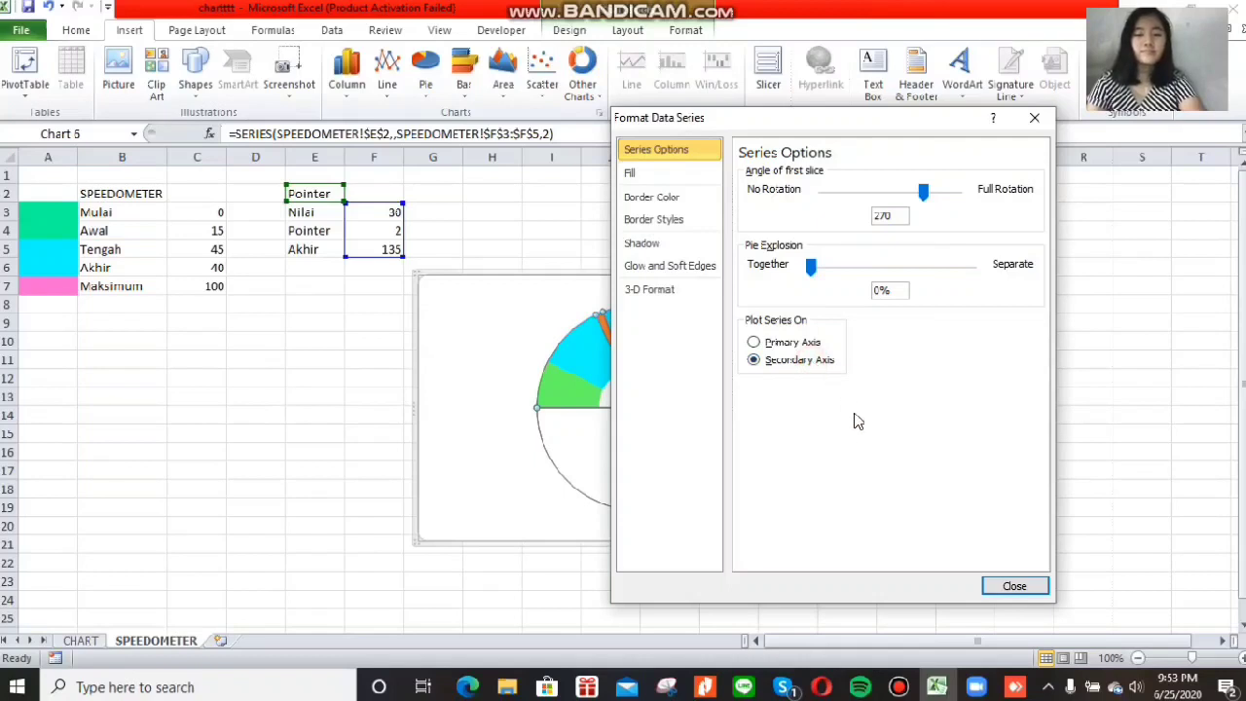
pyautogui.click(1016, 585)
pyautogui.click(1024, 377)
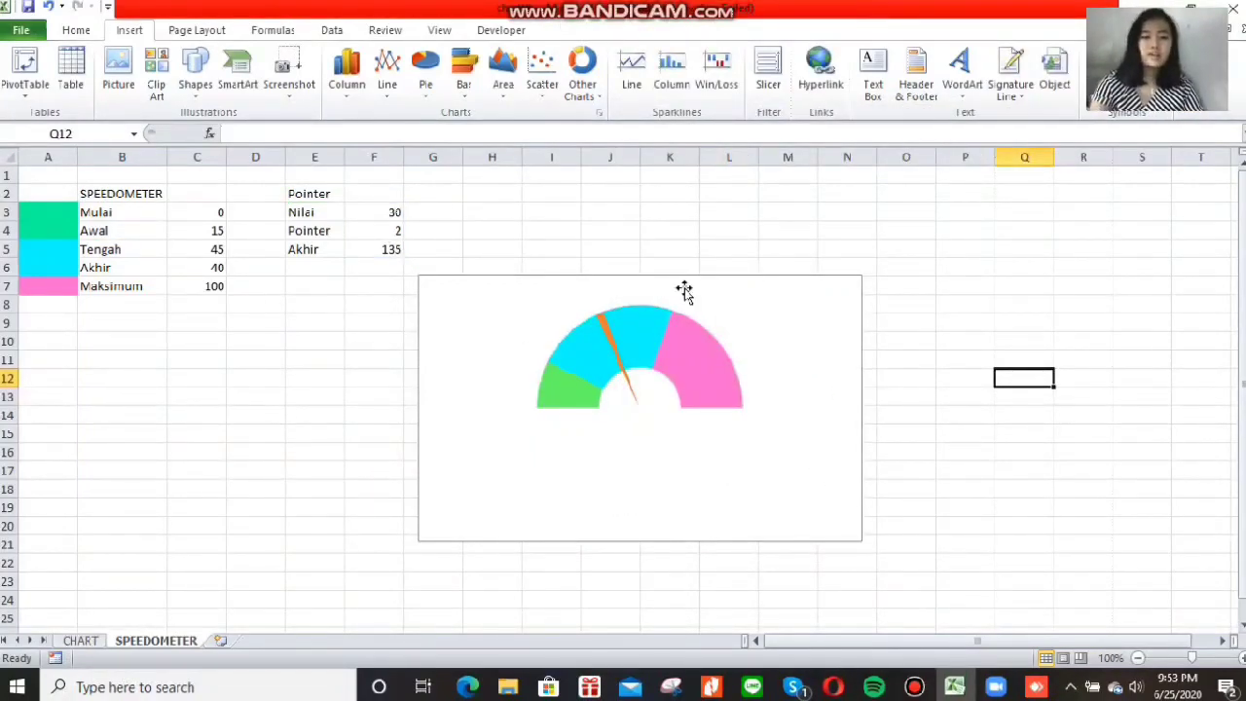
# Apply the first chart layout, with a chart title and percentage labels, to the speedometer chart.
pyautogui.click(723, 278)
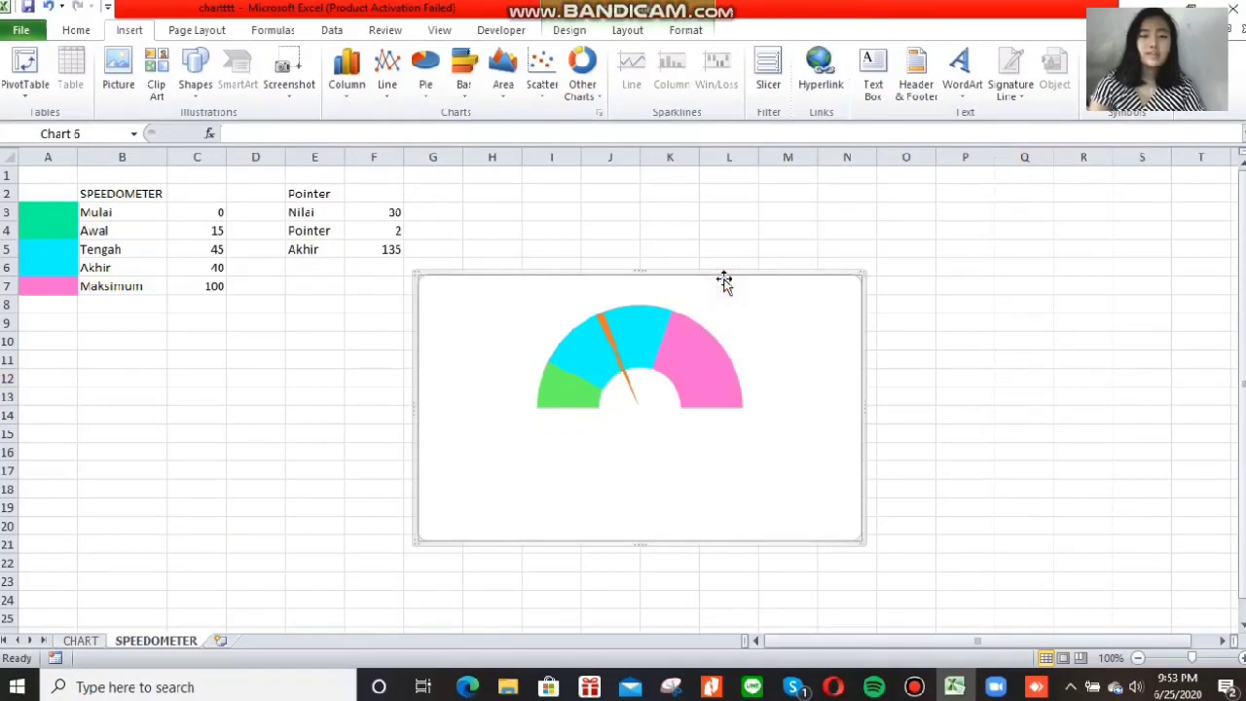
pyautogui.click(583, 35)
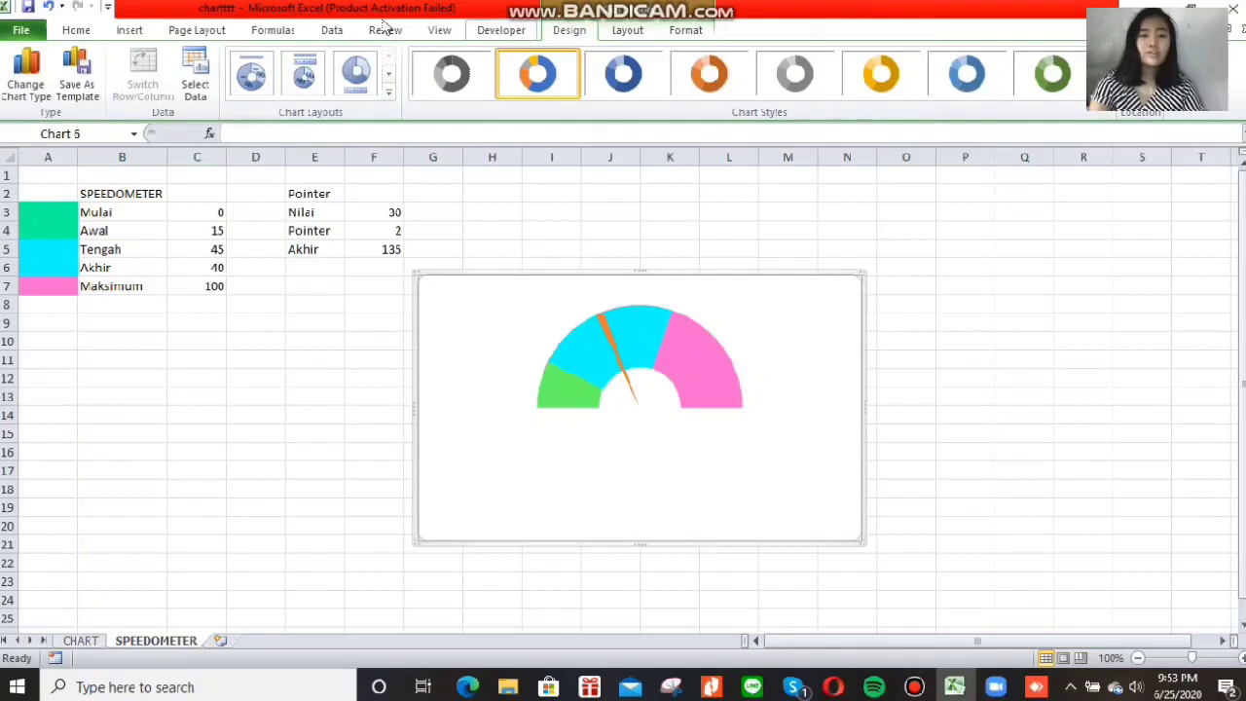
pyautogui.click(252, 72)
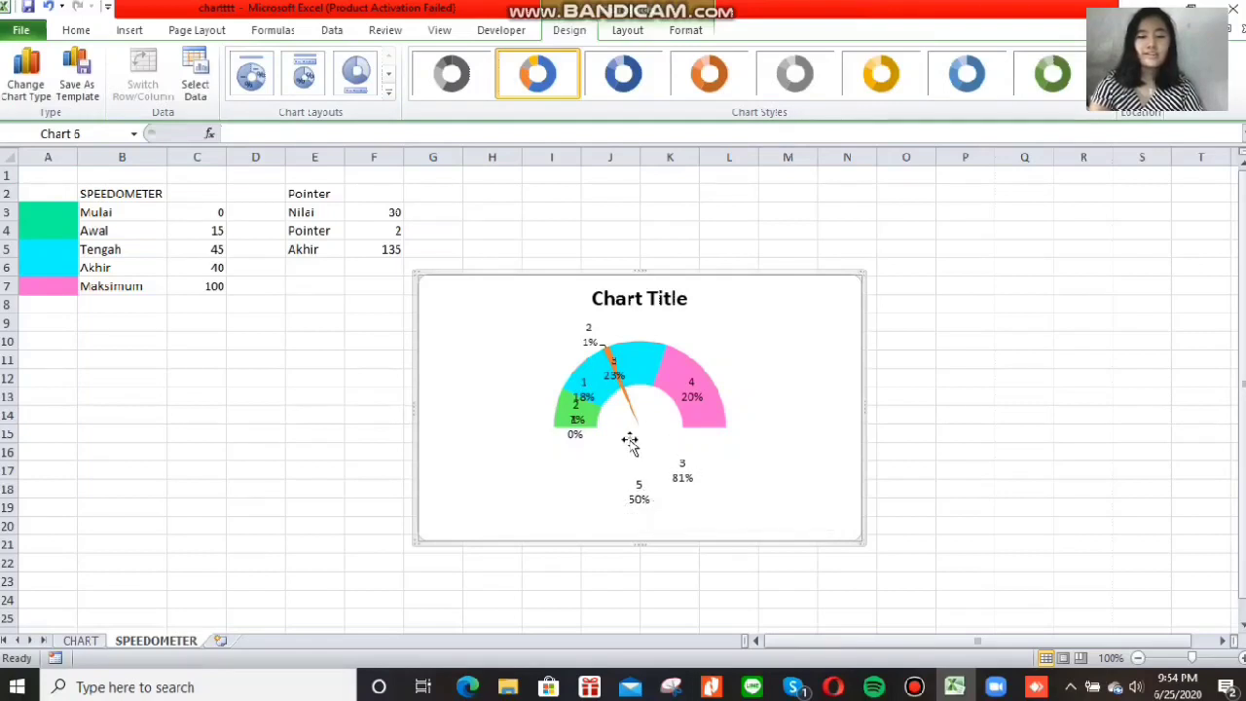
# Delete the data labels of both the doughnut series and the Pointer series.
pyautogui.click(629, 491)
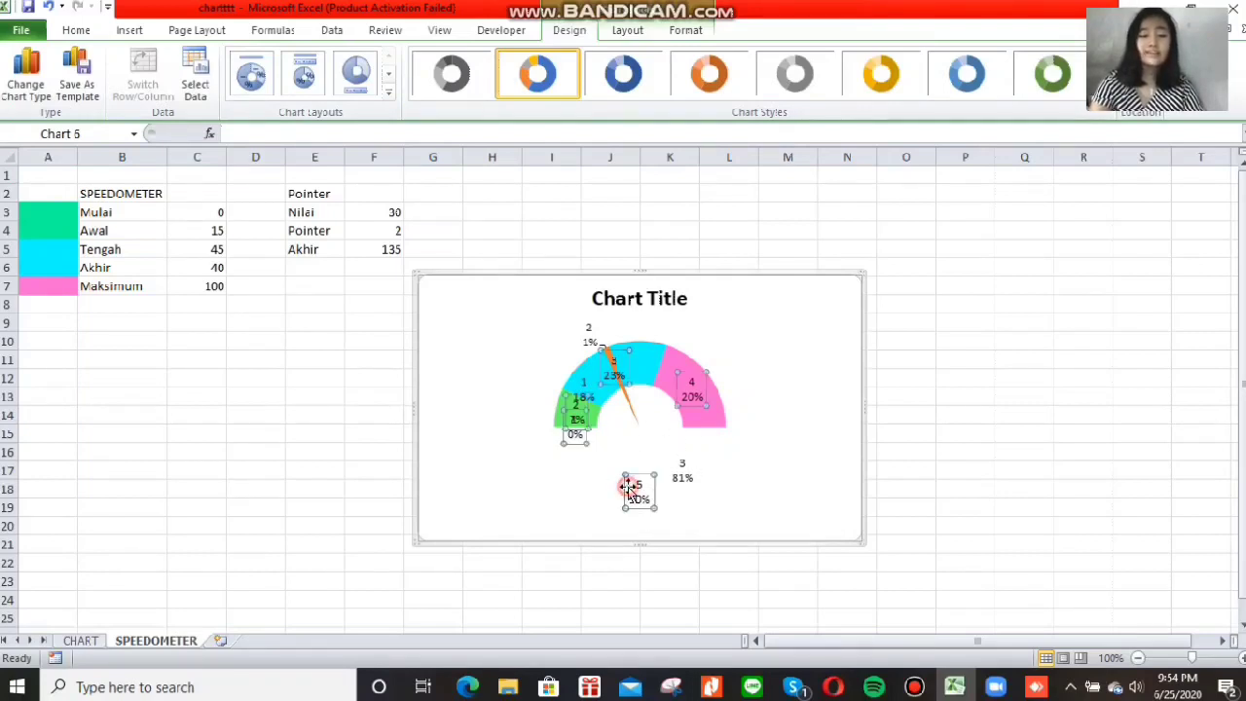
pyautogui.press('Delete')
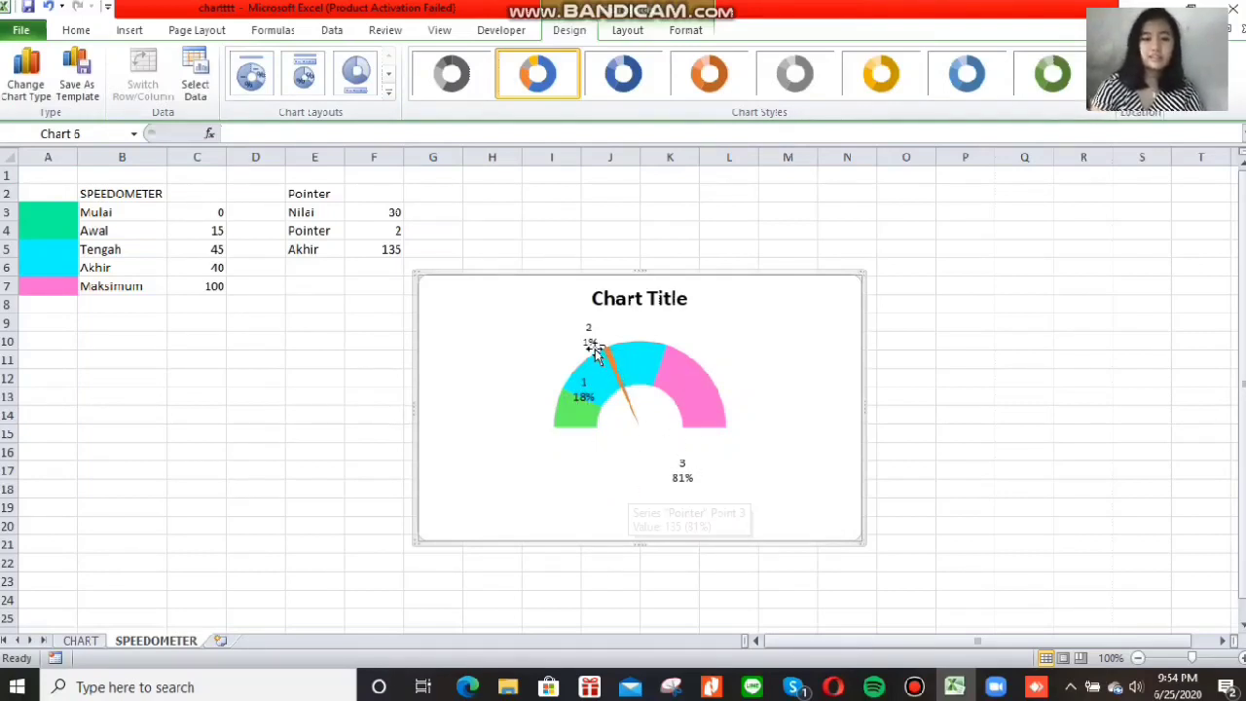
pyautogui.click(587, 337)
pyautogui.press('Delete')
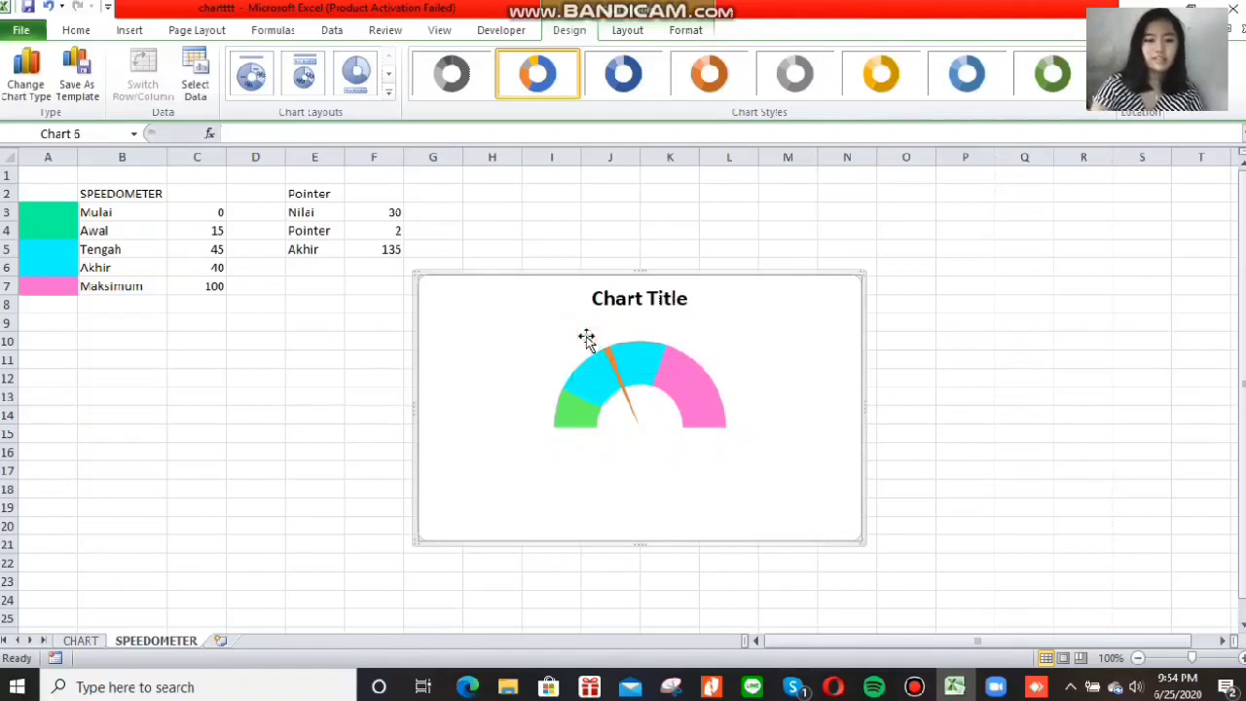
# Change the chart title to SPEEDOMETER.
pyautogui.click(632, 307)
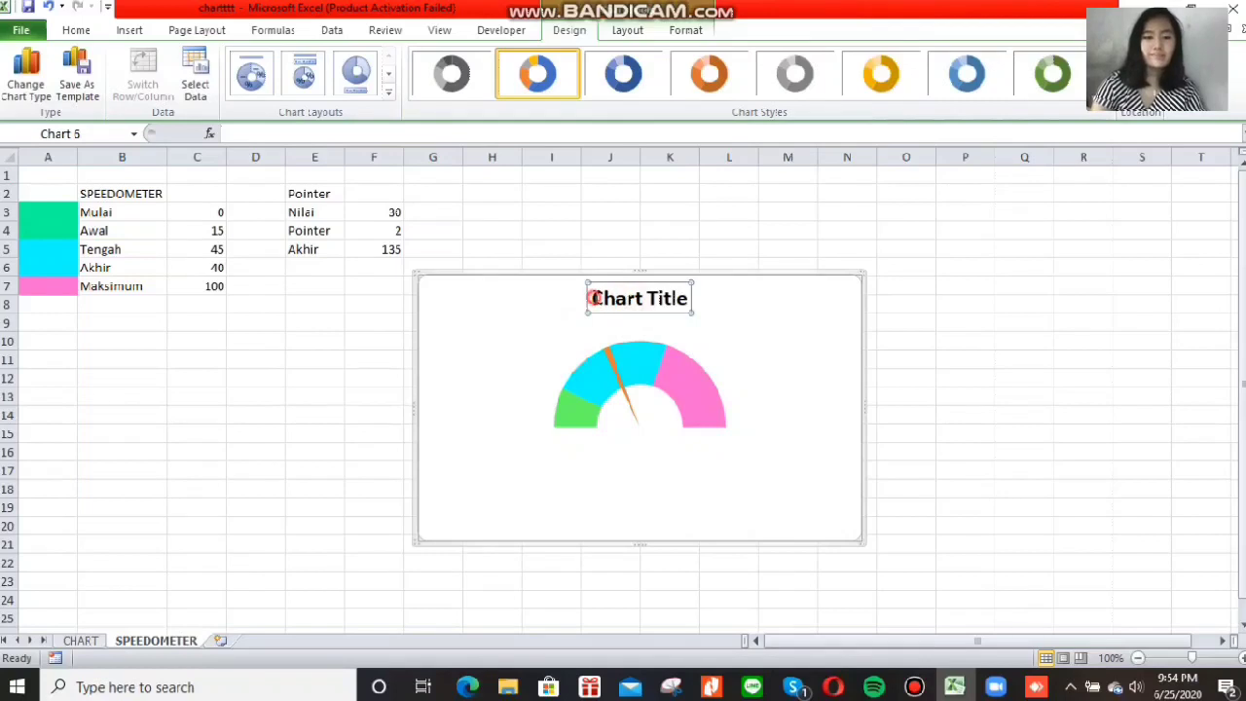
pyautogui.moveTo(590, 299); pyautogui.dragTo(699, 304)
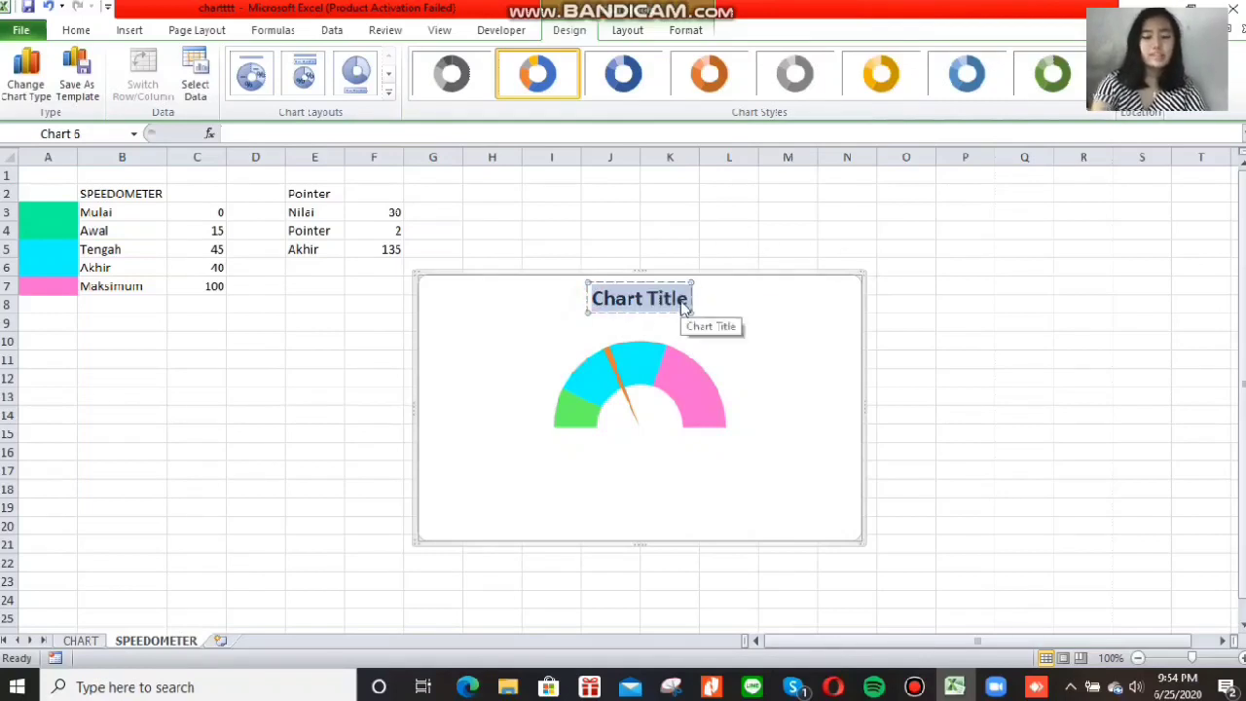
pyautogui.write('SPEEDOME')
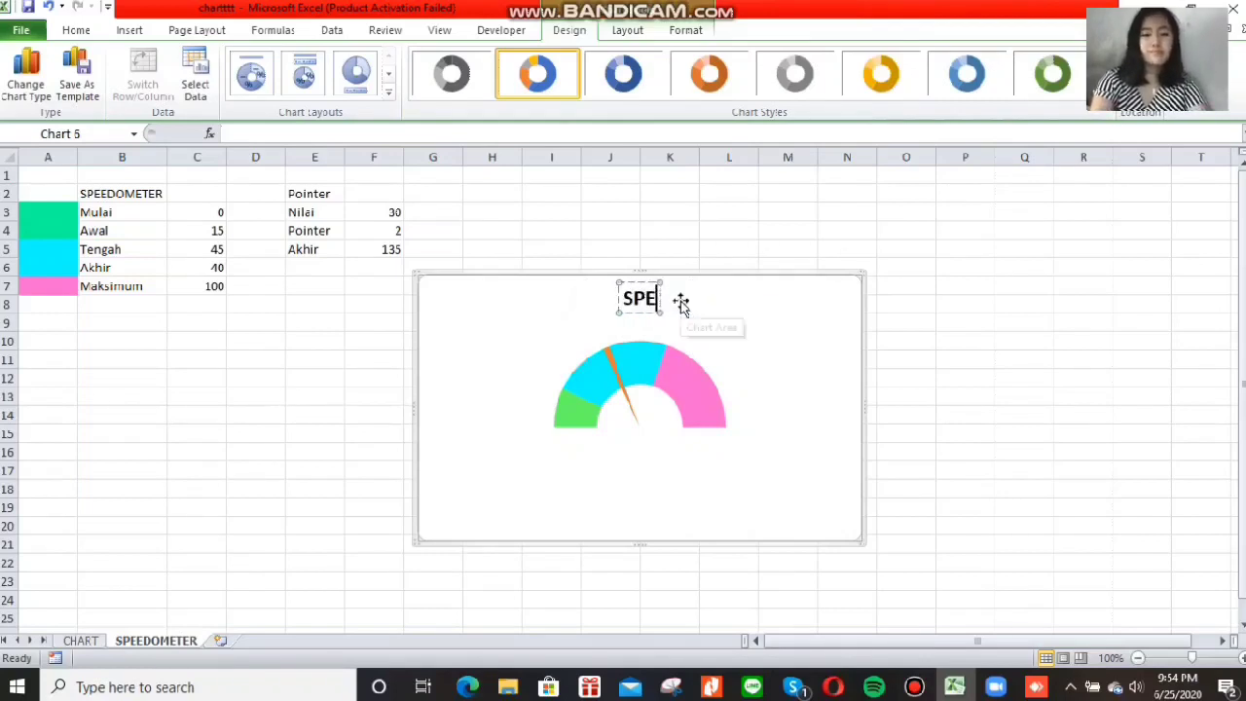
pyautogui.write('TER')
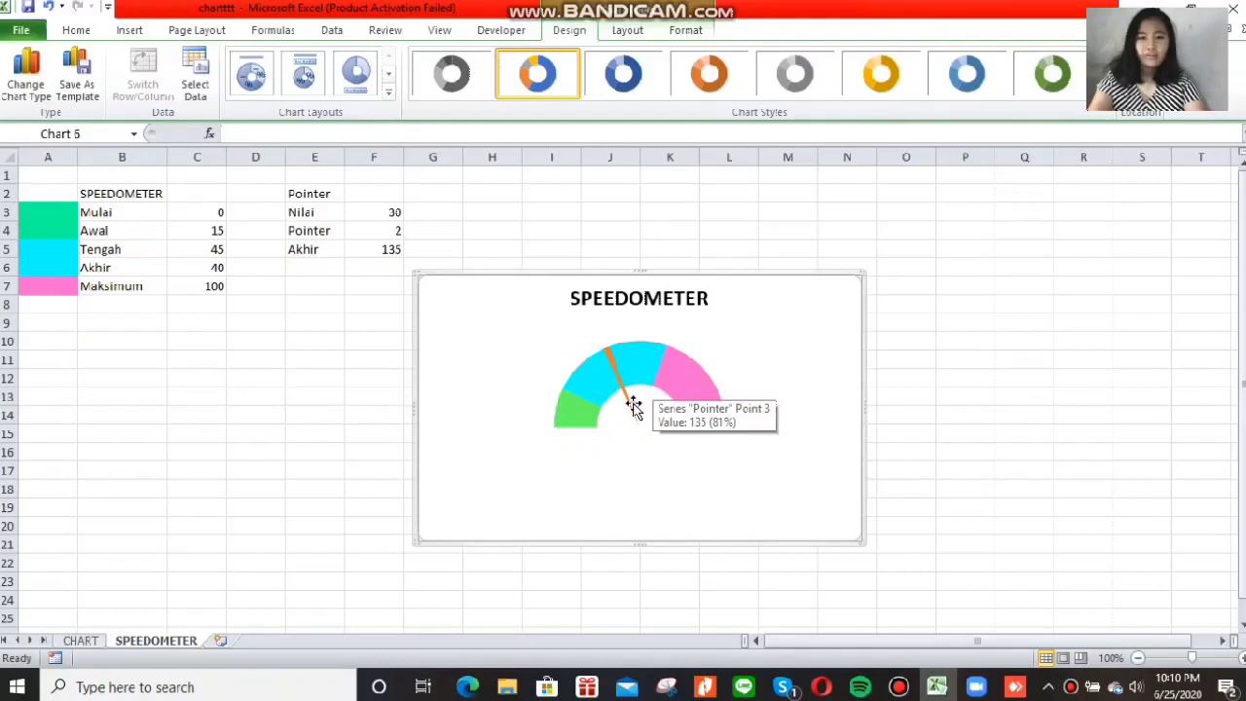
# Add a data label to the orange needle slice of the Pointer series.
pyautogui.click(633, 404)
pyautogui.click(624, 382)
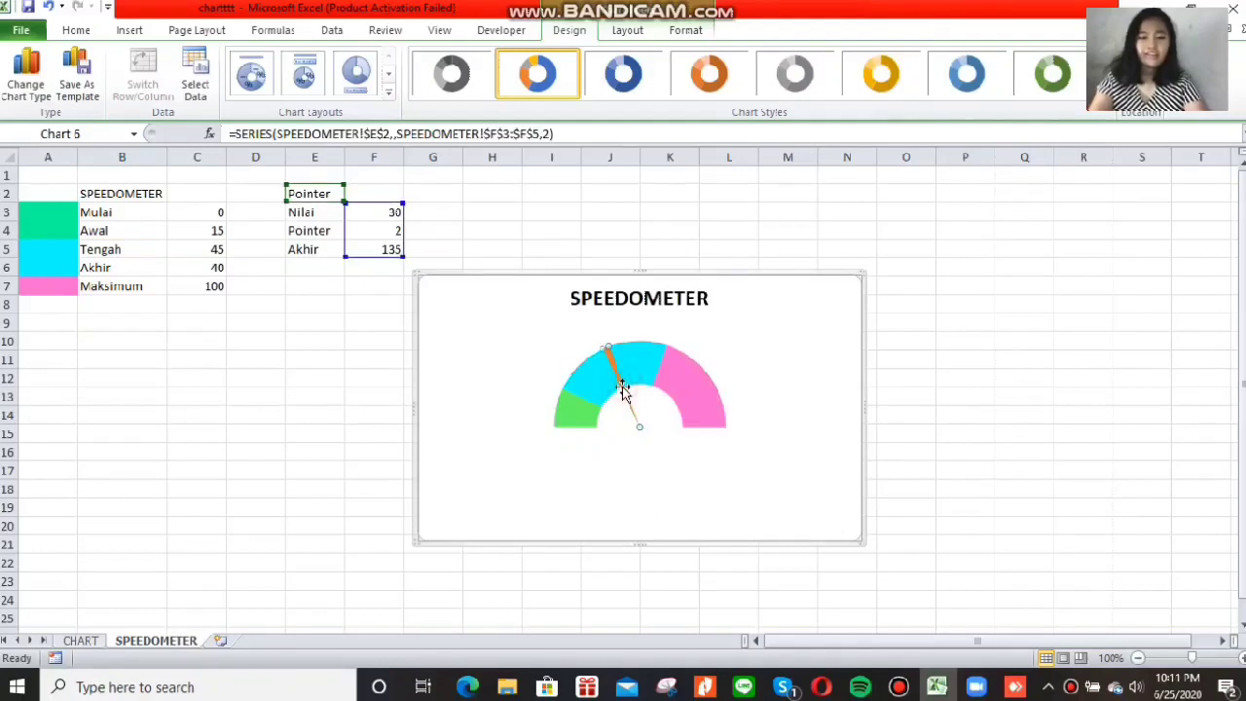
pyautogui.rightClick(623, 387)
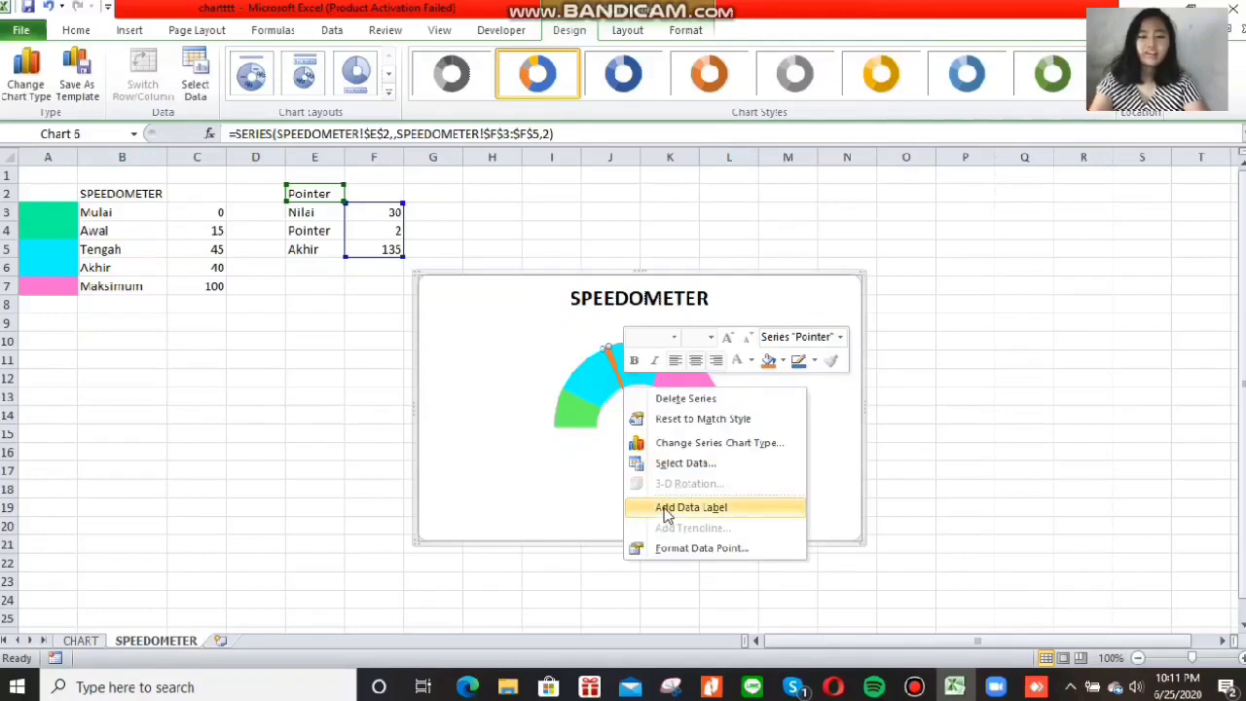
pyautogui.click(682, 507)
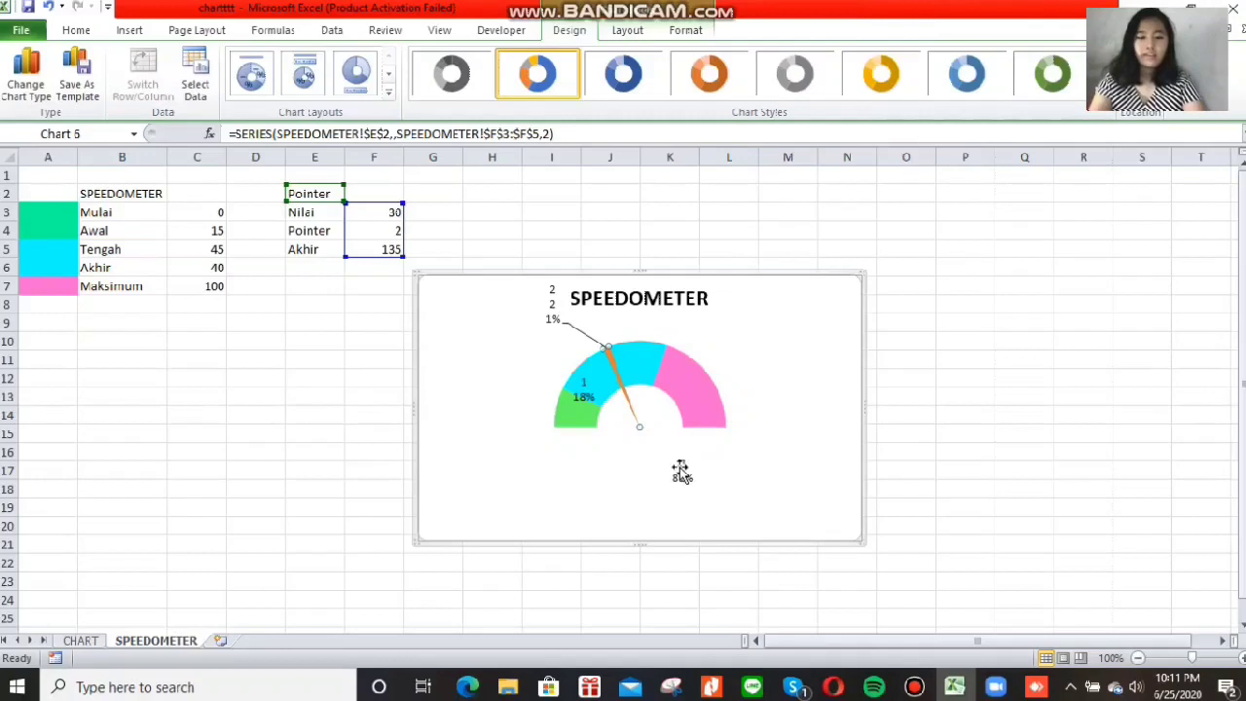
# Delete the data labels of the two invisible Pointer slices, keeping only the needle's label.
pyautogui.click(681, 473)
pyautogui.click(684, 455)
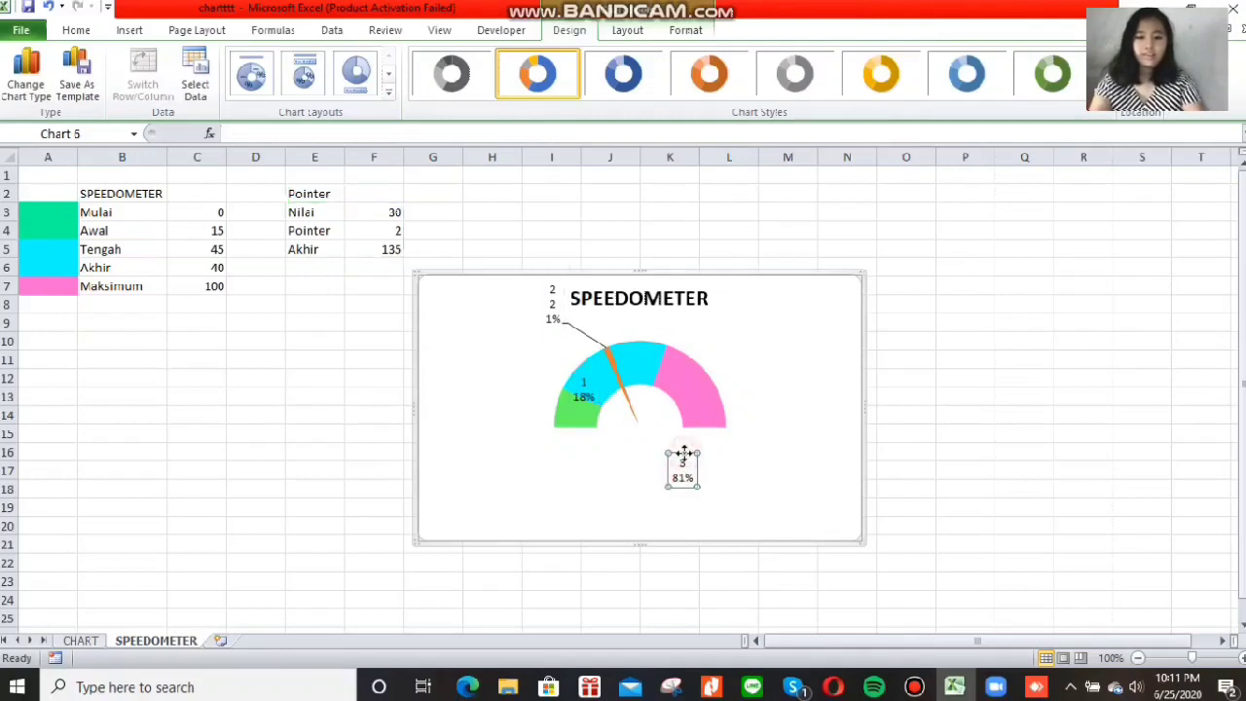
pyautogui.moveTo(683, 454); pyautogui.dragTo(582, 397)
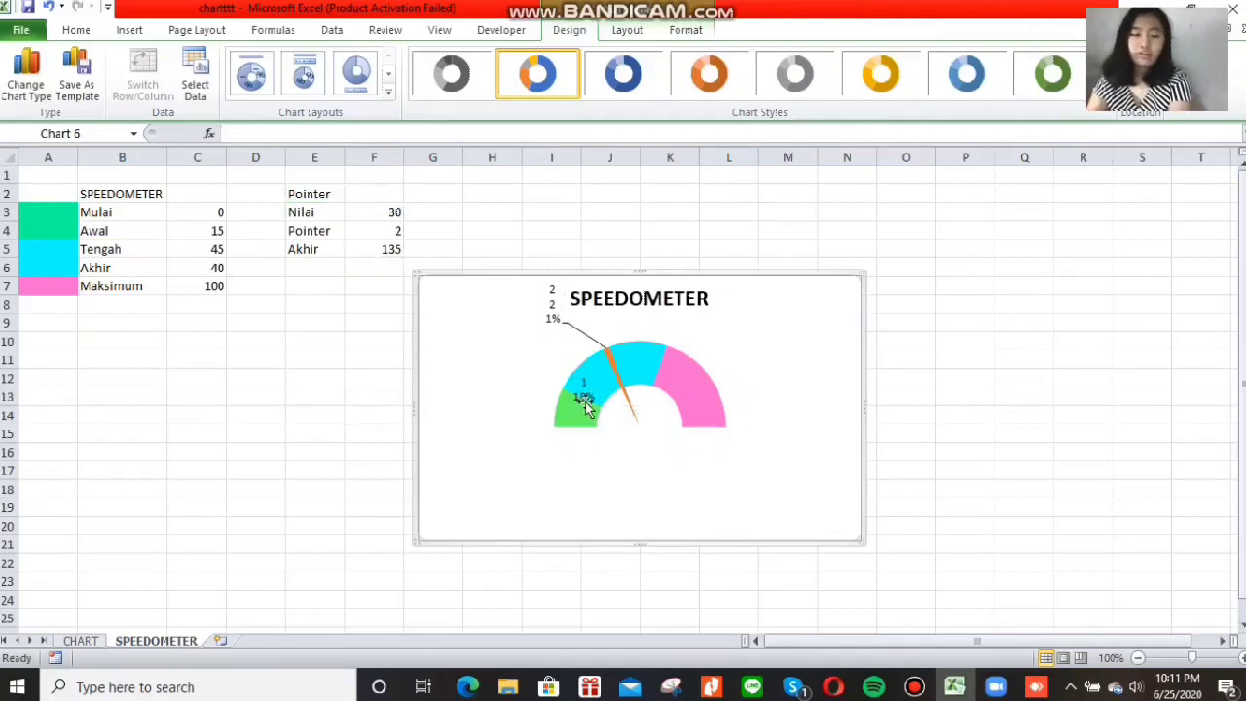
pyautogui.click(593, 376)
pyautogui.press('Delete')
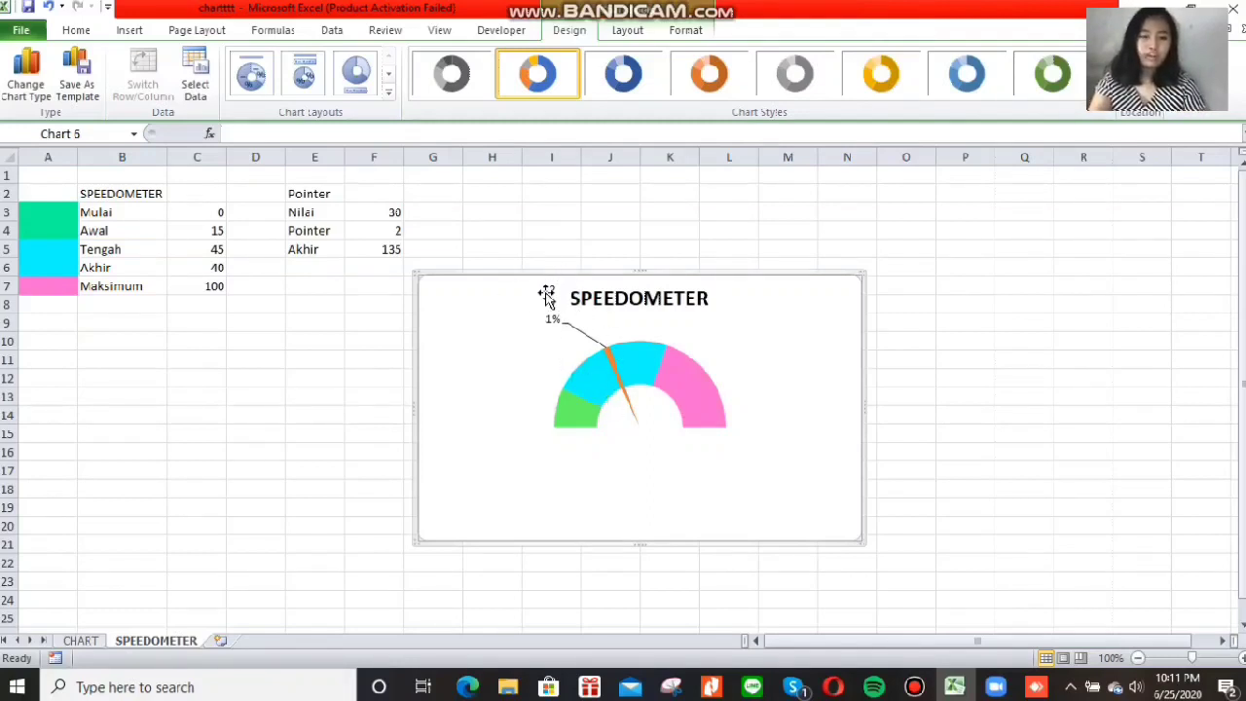
# Replace the text of the needle's data label with a link to the Nilai value, =SPEEDOMETER!$F$3.
pyautogui.click(551, 304)
pyautogui.click(557, 317)
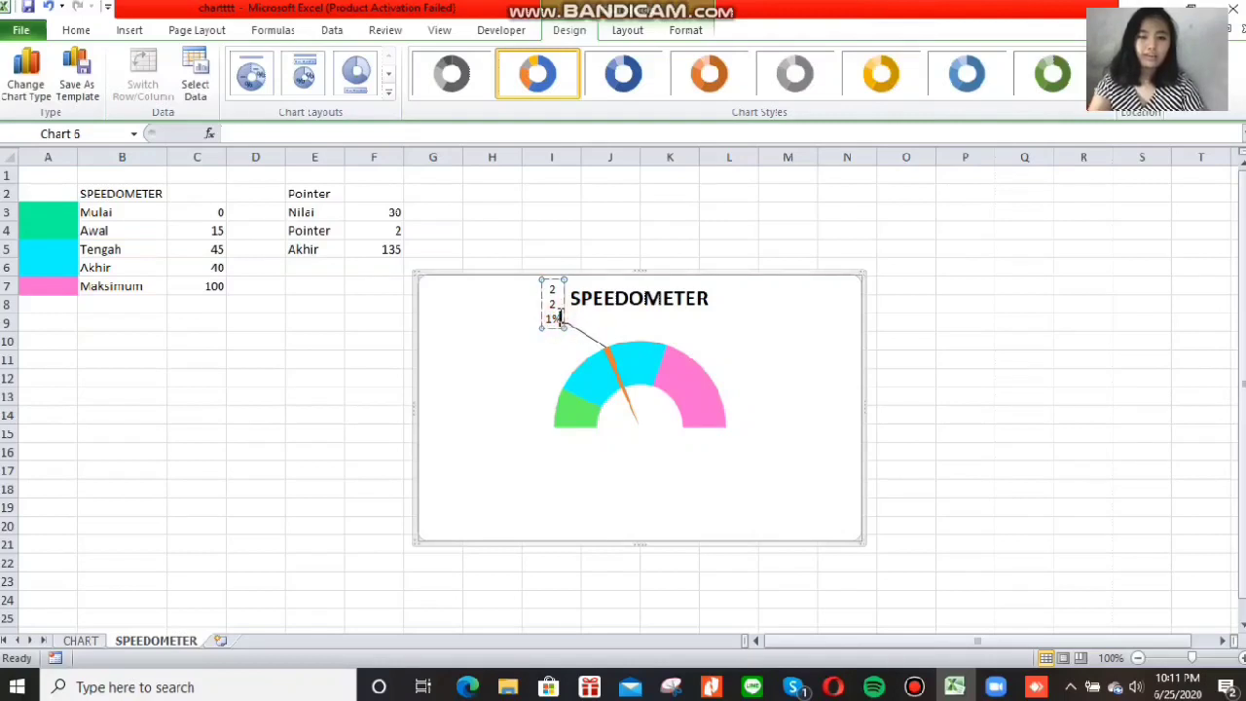
pyautogui.press('BackSpace')
pyautogui.press('BackSpace')
pyautogui.press('BackSpace')
pyautogui.press('BackSpace')
pyautogui.press('BackSpace')
pyautogui.press('BackSpace')
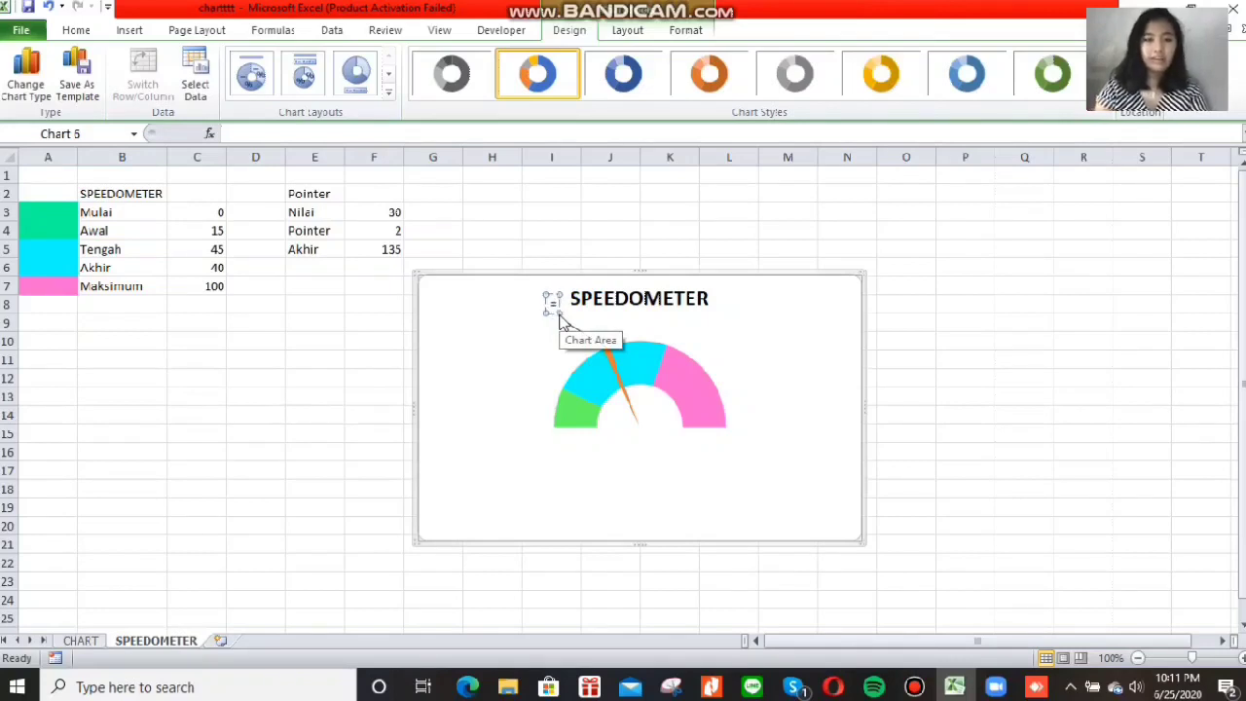
pyautogui.click(503, 130)
pyautogui.write('=')
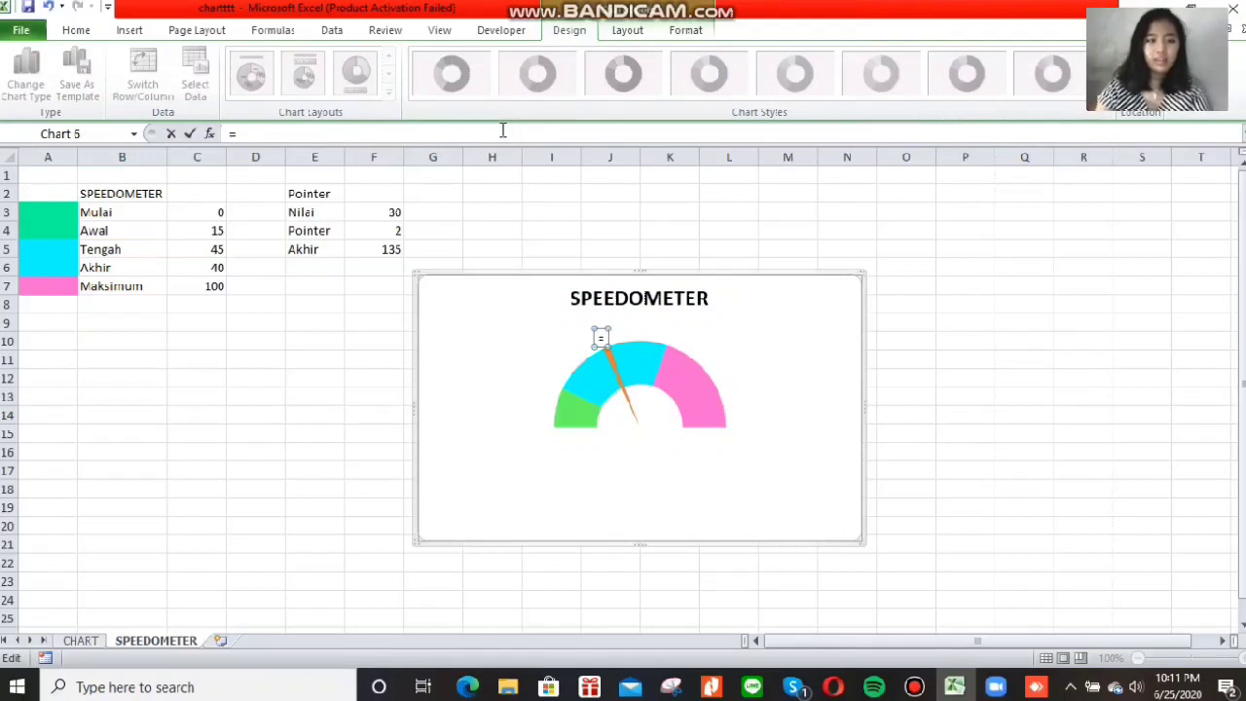
pyautogui.click(397, 215)
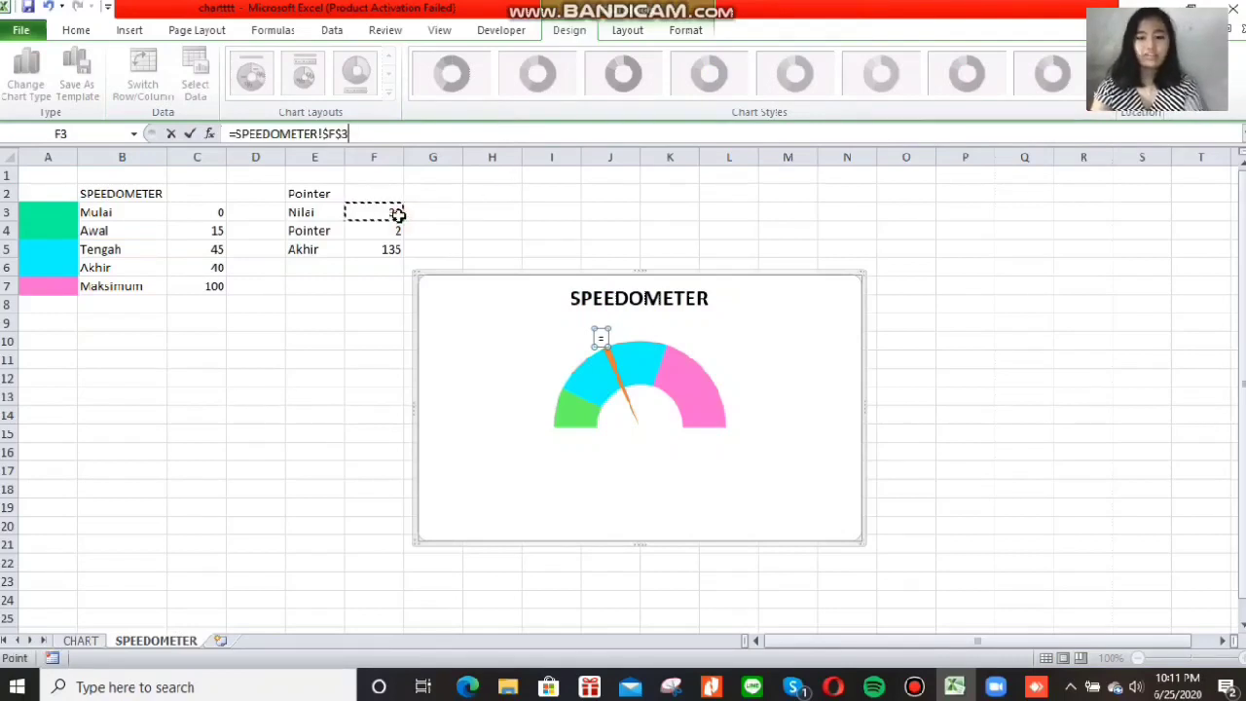
pyautogui.press('Return')
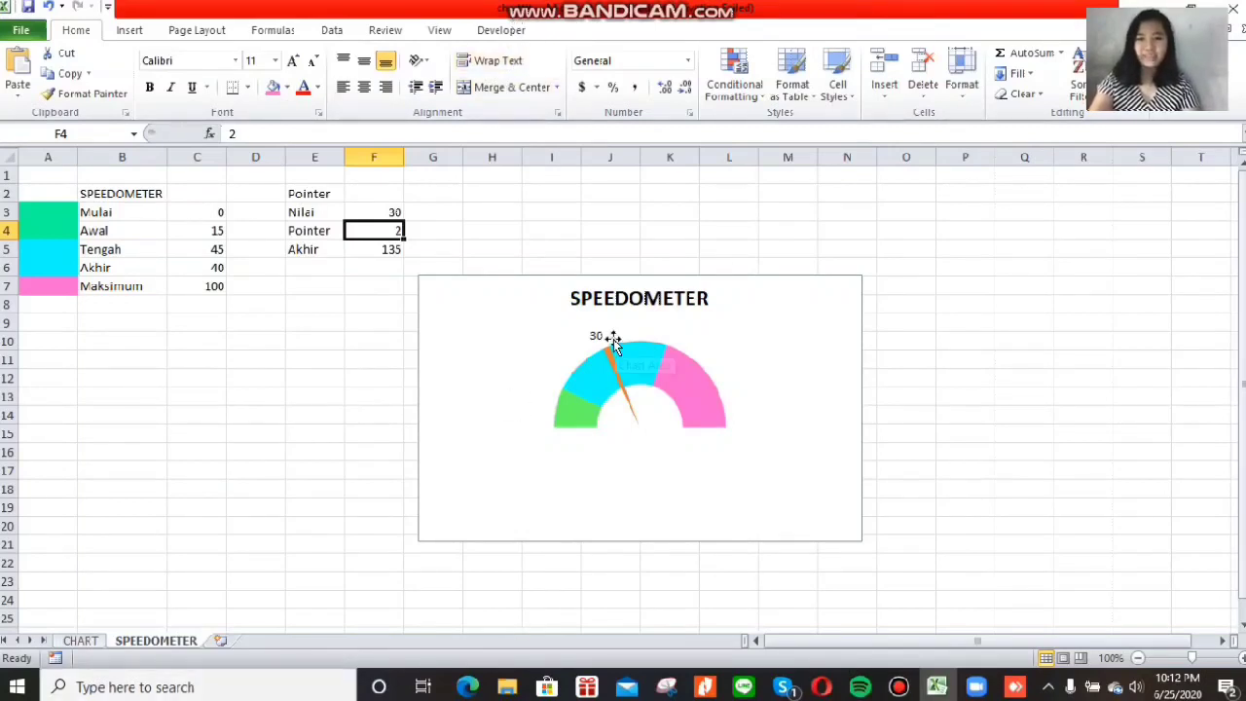
# Set the pointer's Nilai value in cell F3 to 75.
pyautogui.click(390, 212)
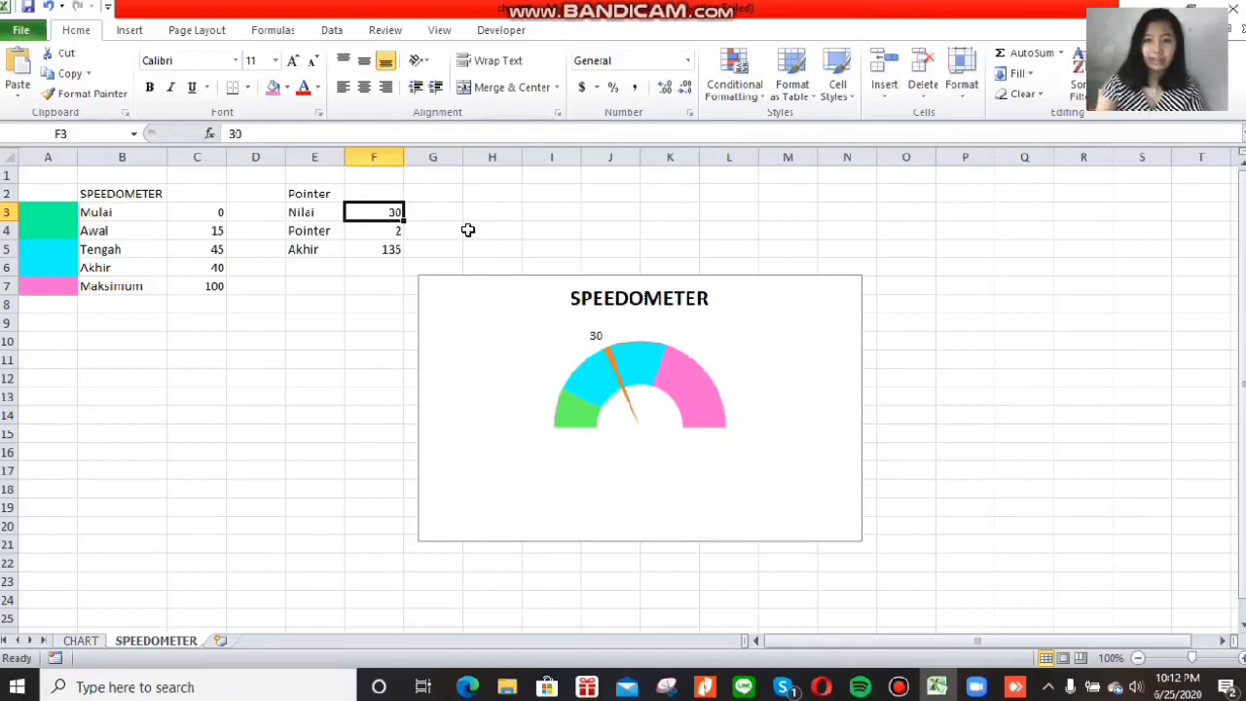
pyautogui.write('75')
pyautogui.press('Return')
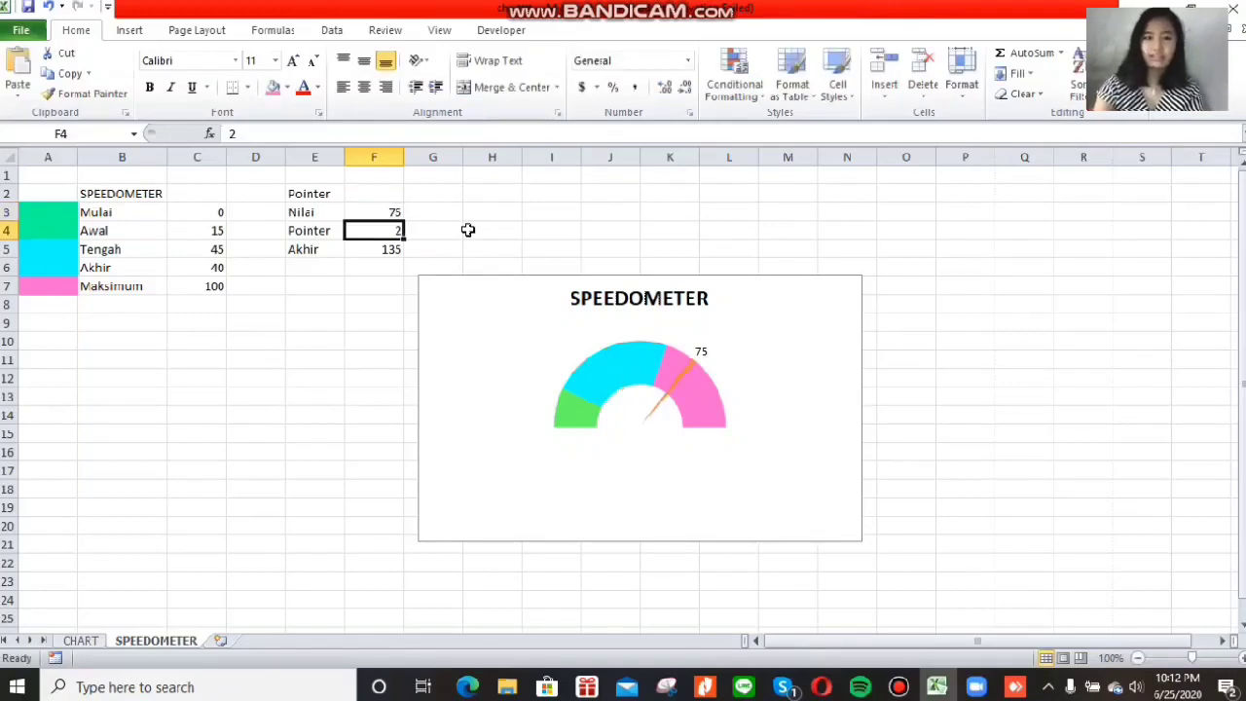